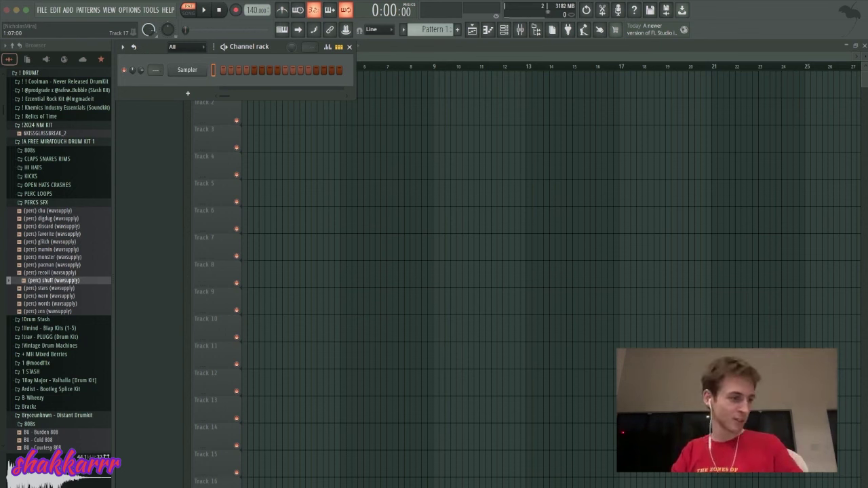
Hide the Channel rack and place the female vocal hook clip at the start of Track 1.
key(F6)
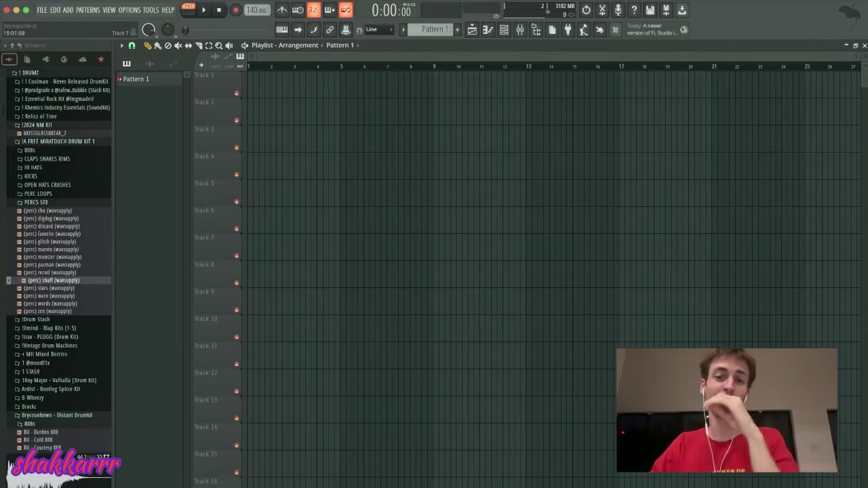
key(F6)
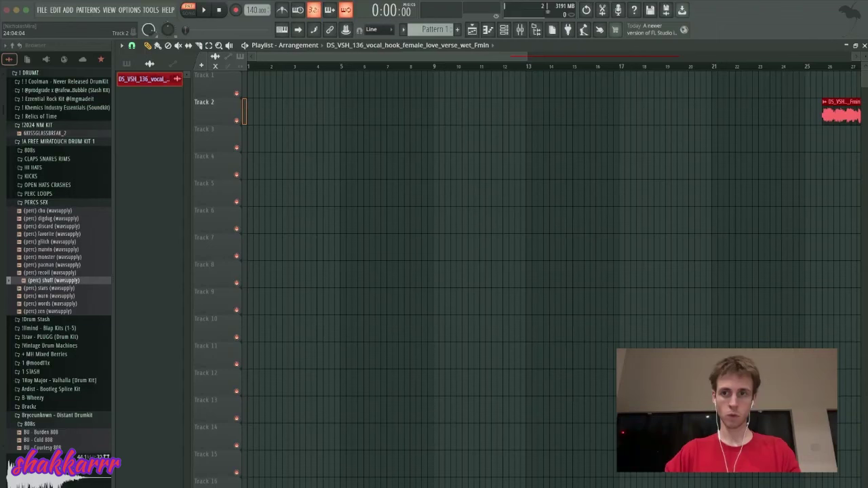
drag(867, 139, 313, 112)
drag(367, 84, 319, 85)
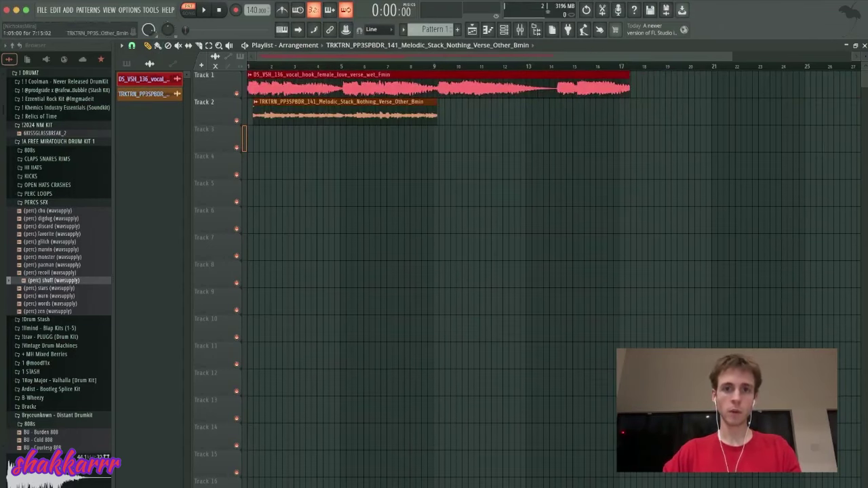
Set the vocal hook clip's pitch range to 6 semitones and turn its pitch down.
double_click(326, 85)
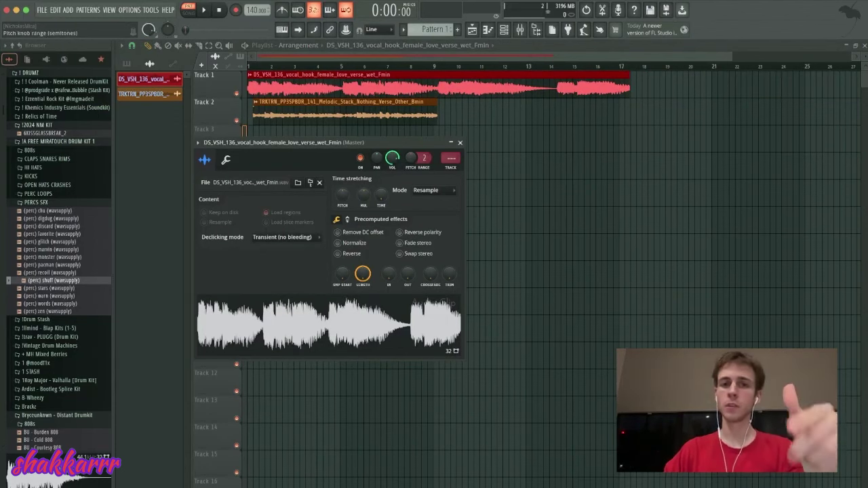
scroll(424, 157, up, 4)
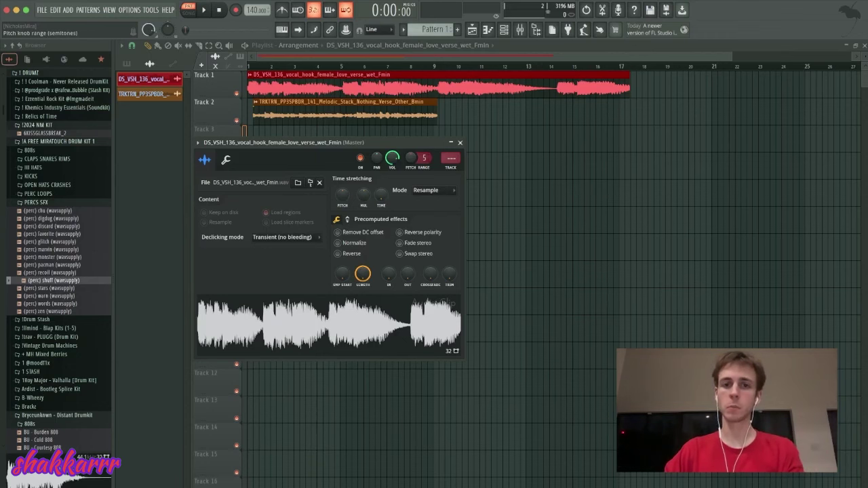
drag(411, 158, 410, 217)
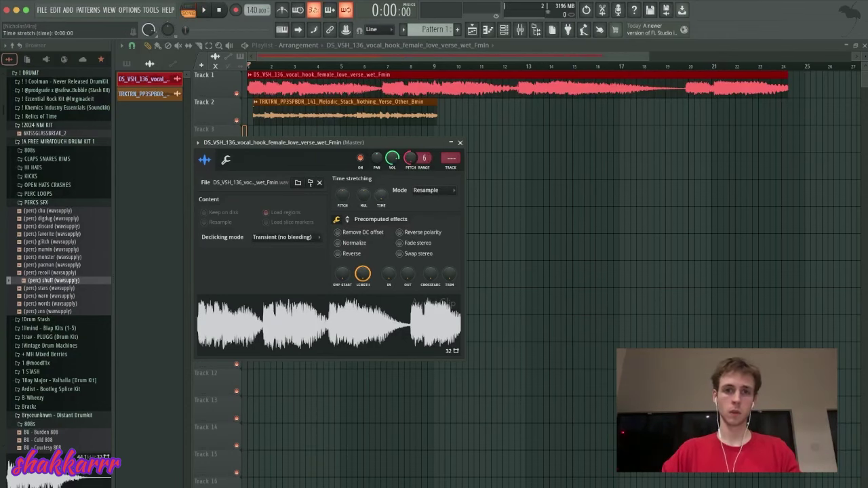
Set the melodic stack clip's time stretch to 8 bars.
double_click(344, 119)
drag(393, 211, 392, 204)
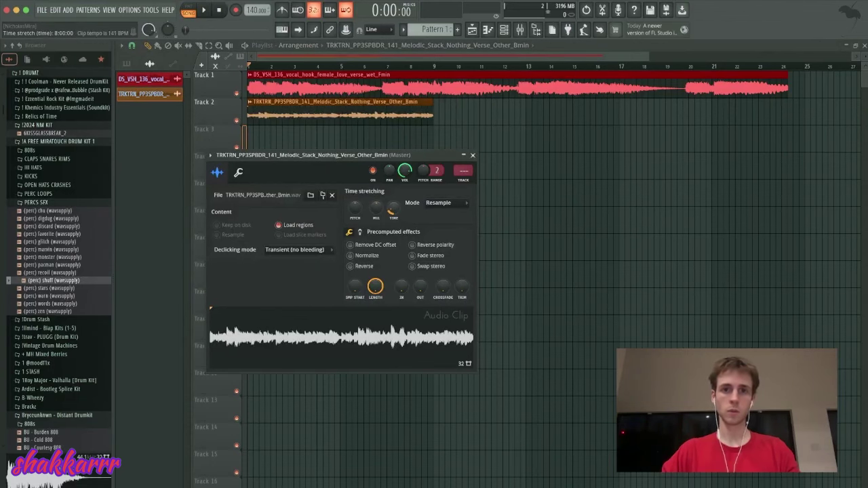
Change the vocal hook clip's stretching mode to Stretch and fit its time to 16 bars.
double_click(393, 89)
click(434, 190)
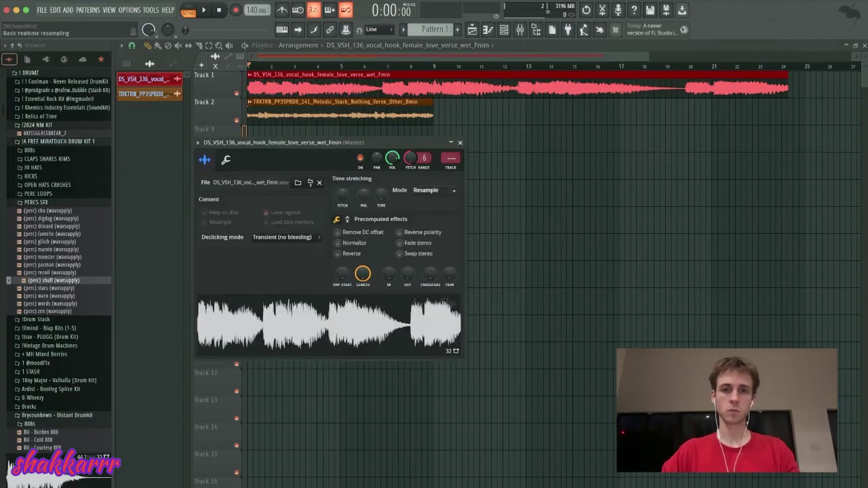
click(433, 209)
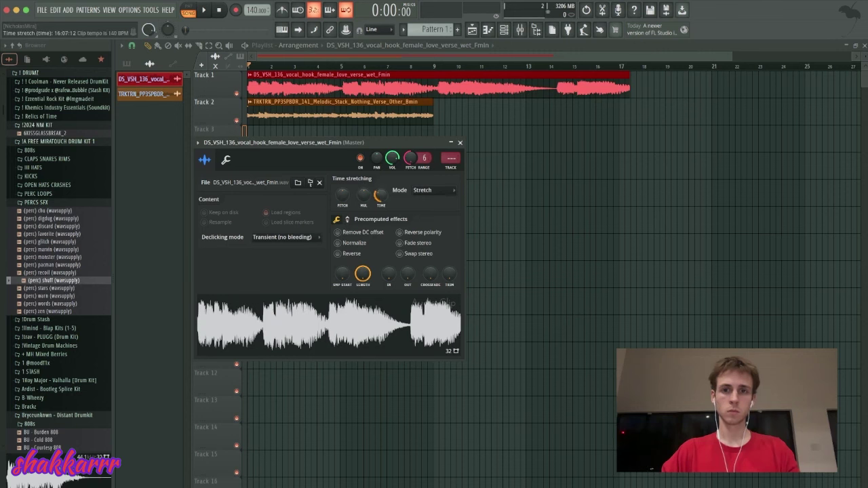
drag(381, 195, 382, 199)
Start playback and duplicate the melodic clip directly after itself on Track 2, filling 16 bars.
key(space)
ctrl+click(392, 114)
key(ctrl+b)
key(ctrl+d)
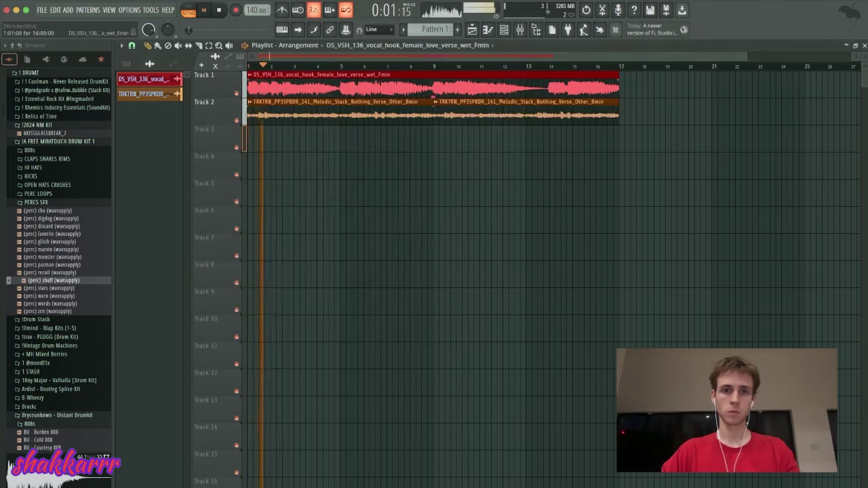
Lower the vocal hook clip's gain to -7.7 dB and raise both melodic clips to 3.0 dB.
drag(432, 88, 433, 92)
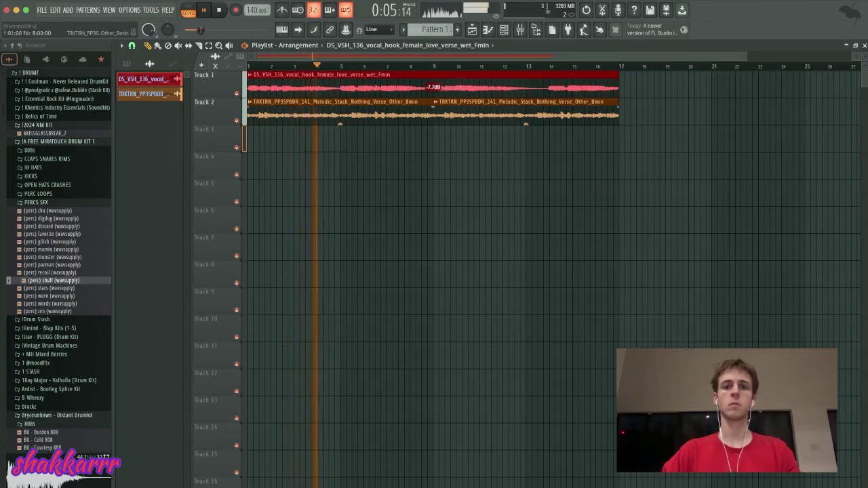
scroll(504, 108, right, 1)
drag(410, 129, 514, 120)
key(ctrl+d)
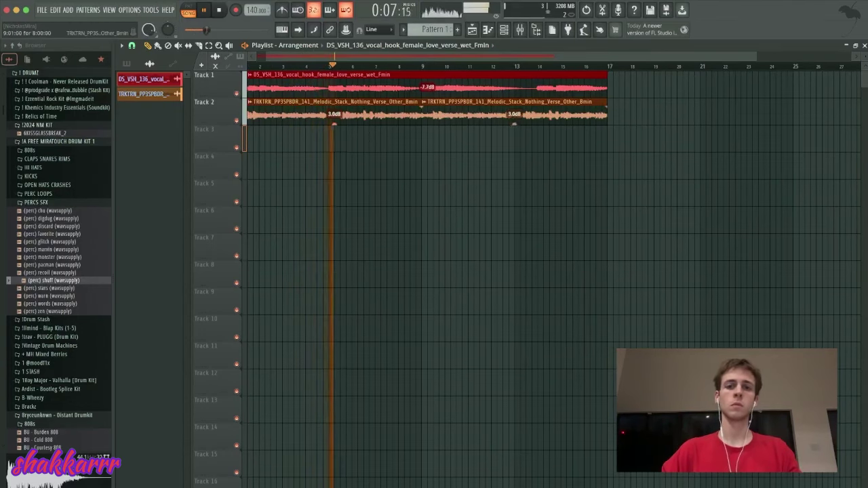
double_click(475, 103)
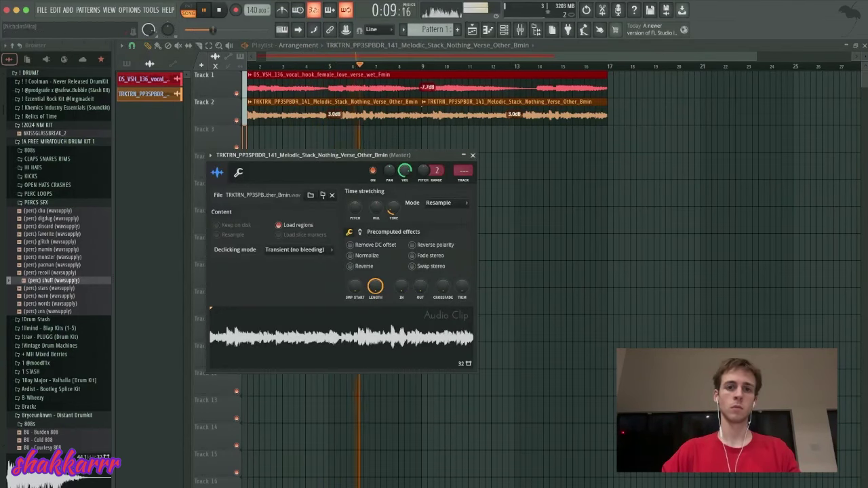
click(428, 90)
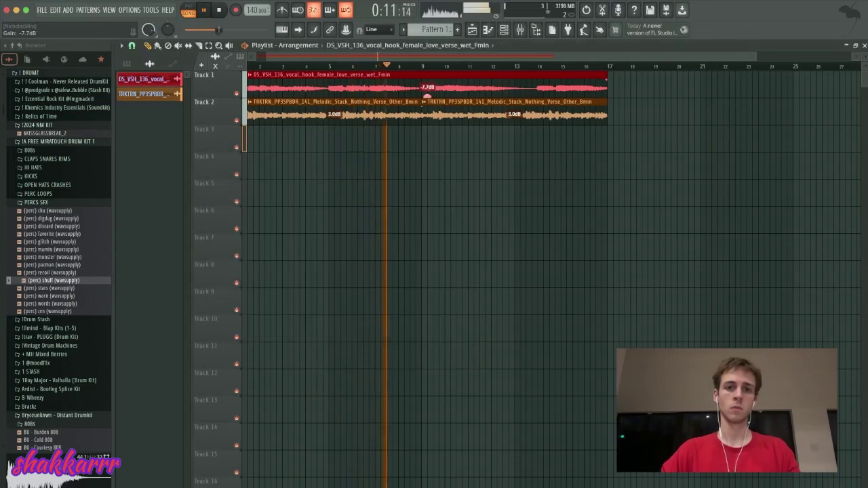
Place two 8-bar Pattern 1 clips back to back on Track 3, starting at bar 1.
click(458, 29)
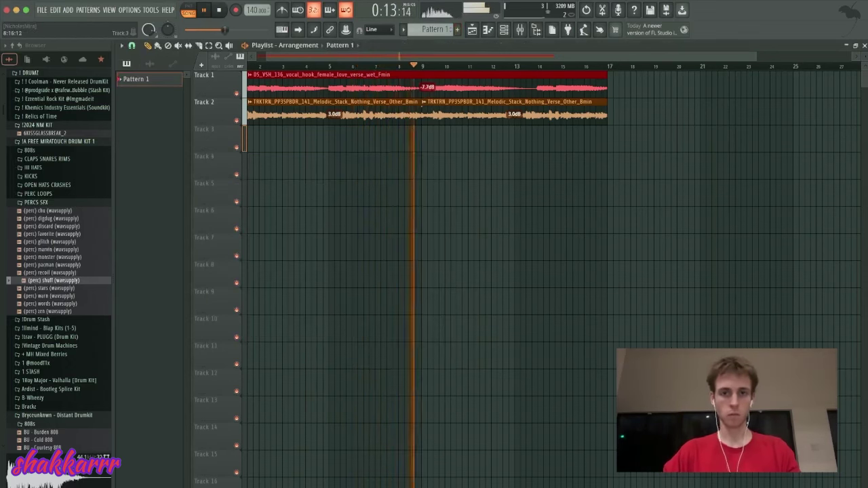
scroll(253, 139, left, 1)
drag(249, 139, 433, 139)
click(437, 139)
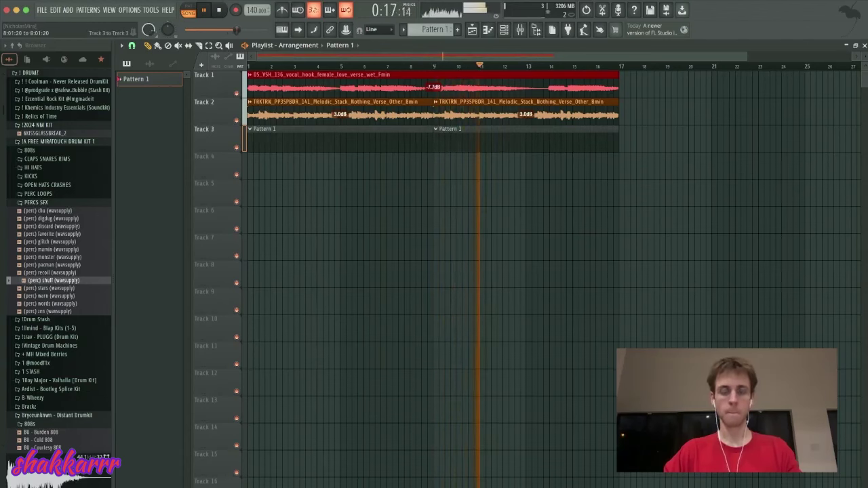
Duplicate the melodic and Pattern 1 clips into bars 17 to 32, and delete the Pattern 1 clips from the first 16 bars.
drag(271, 114, 543, 139)
key(ctrl+b)
scroll(353, 139, down, 4)
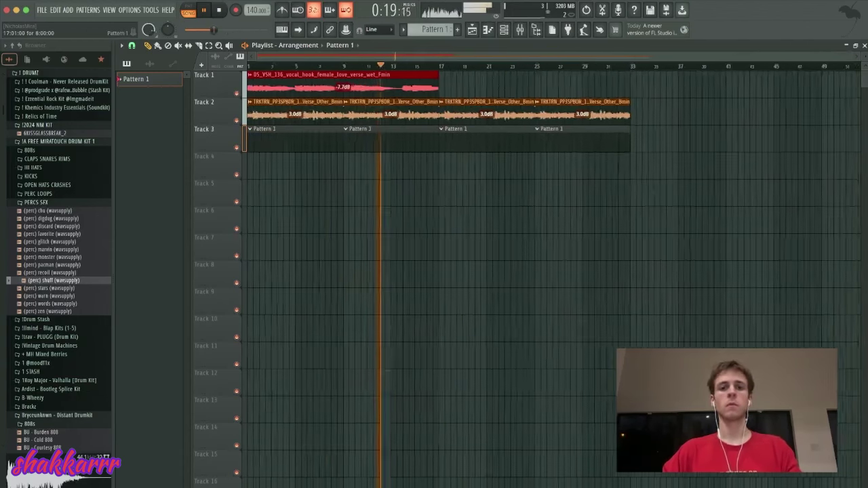
right_click(326, 139)
right_click(285, 139)
Set the vocal hook's stretching mode to Stretch Pro and its formant shift to -835 cents, restarting playback to hear it.
click(291, 87)
double_click(292, 87)
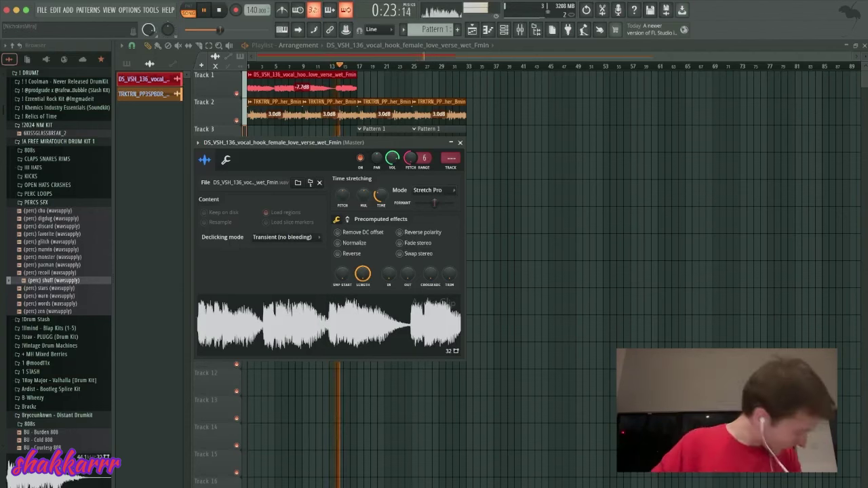
key(space)
key(space)
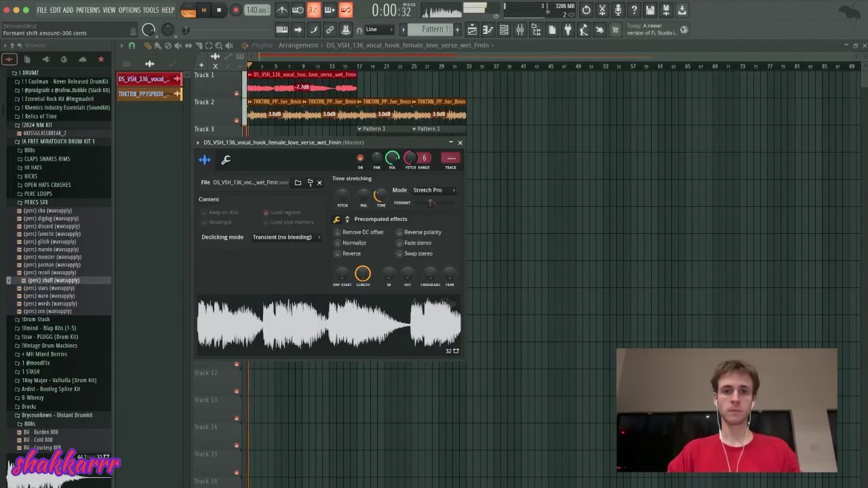
drag(431, 202, 423, 203)
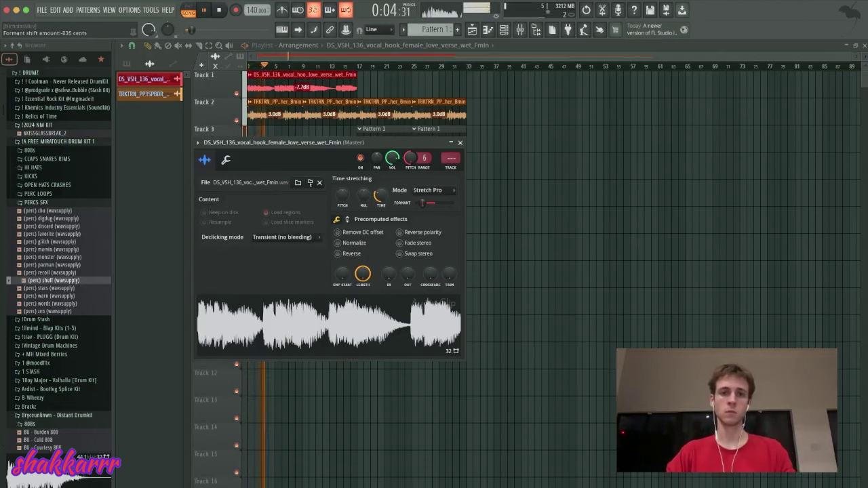
Set the vocal hook's pitch shift to +500 cents, restart playback and close its settings.
drag(343, 195, 343, 178)
key(space)
key(space)
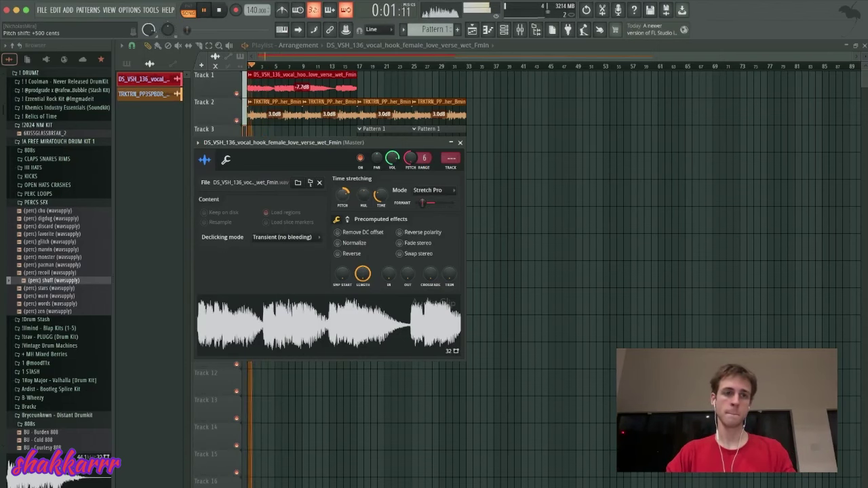
click(460, 143)
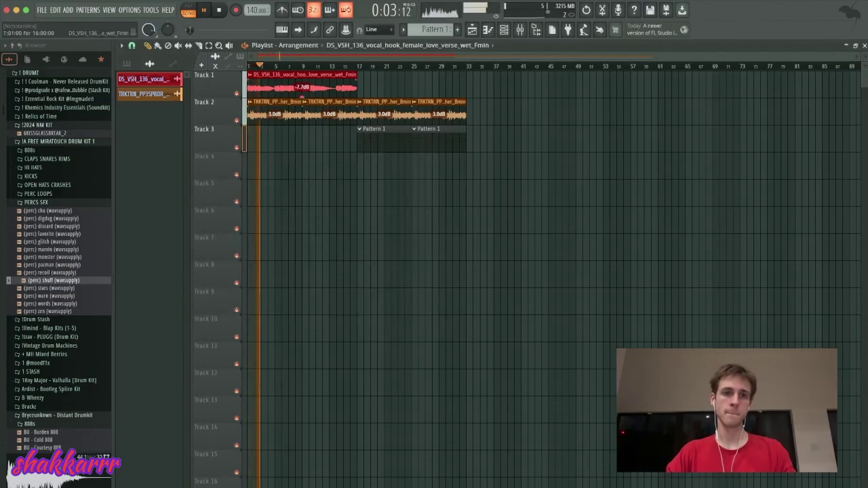
Listen to the arrangement to judge how the vocal hook fits the melodic loop.
scroll(345, 98, up, 3)
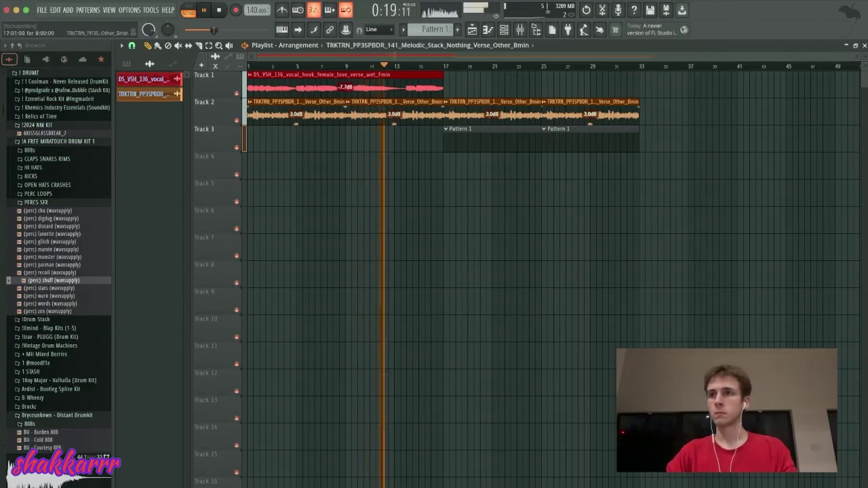
key(space)
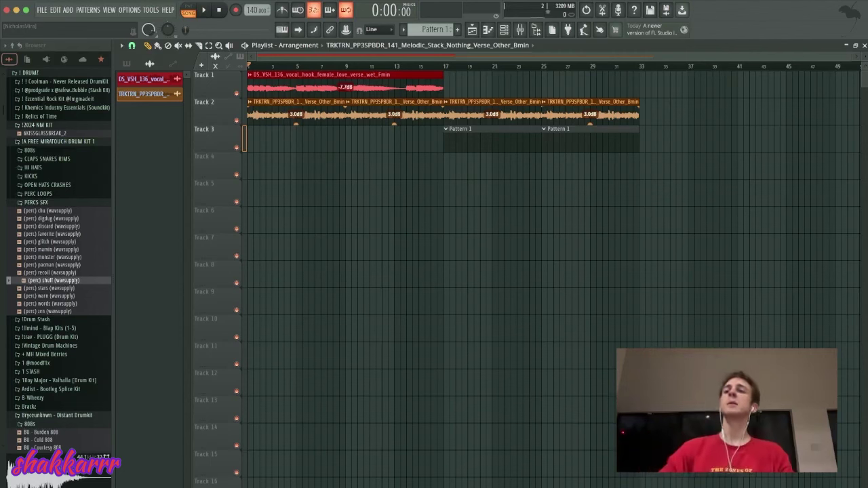
key(space)
key(space)
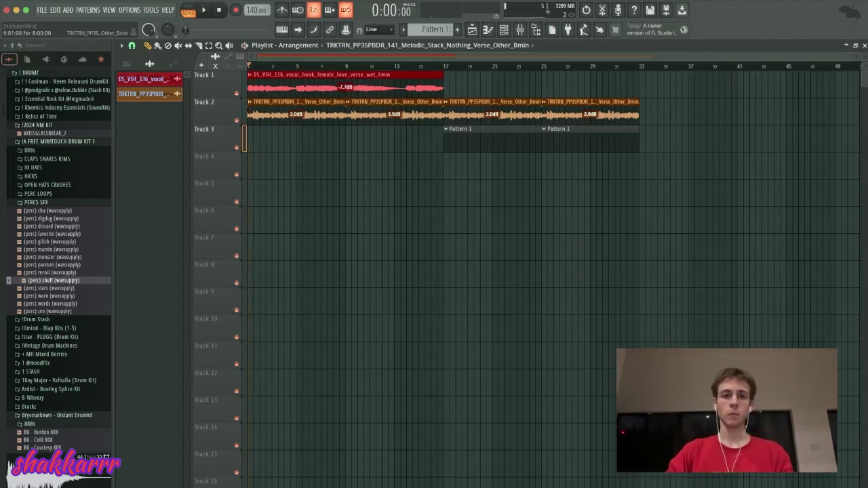
Set the pitch shift to +200 cents on the melodic clip and -300 cents on the vocal hook, resetting the vocal's pitch knob.
double_click(394, 117)
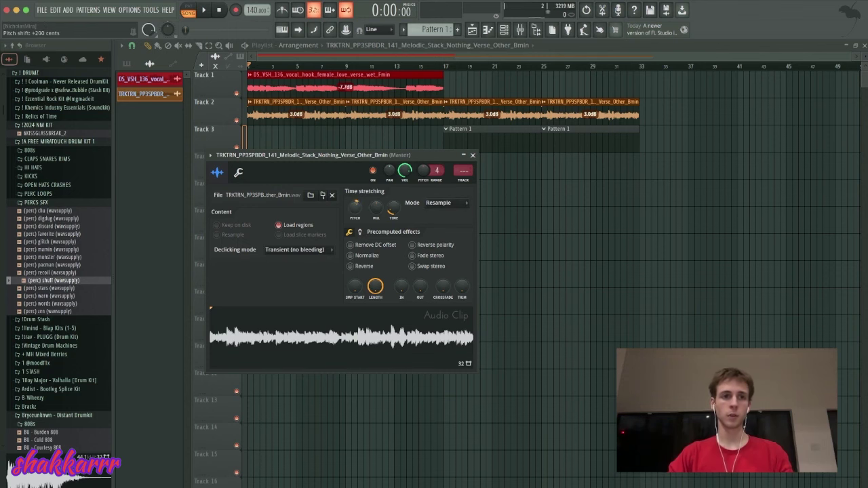
double_click(323, 88)
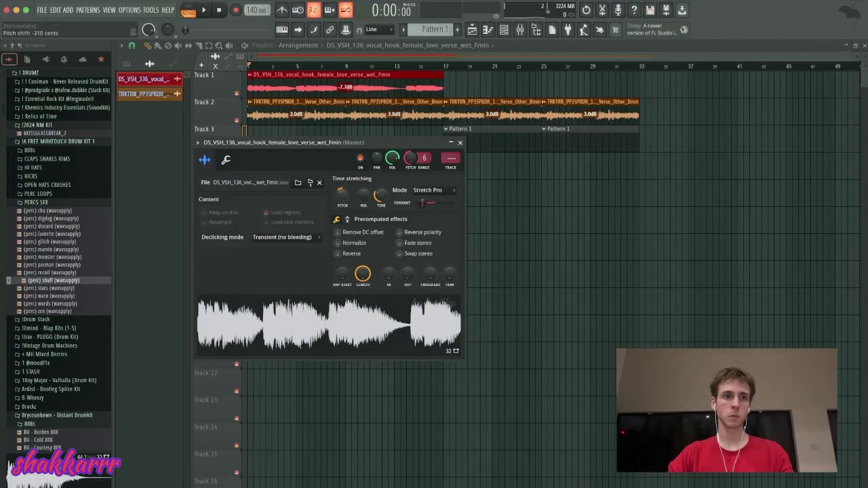
key(space)
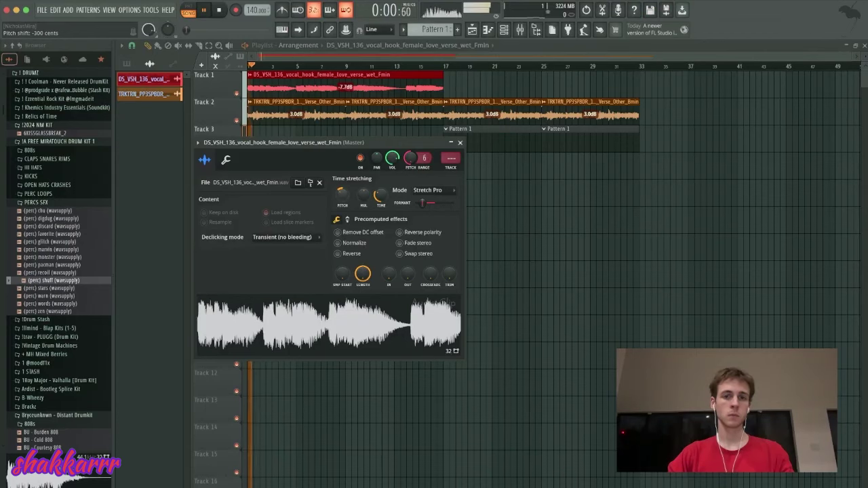
key(space)
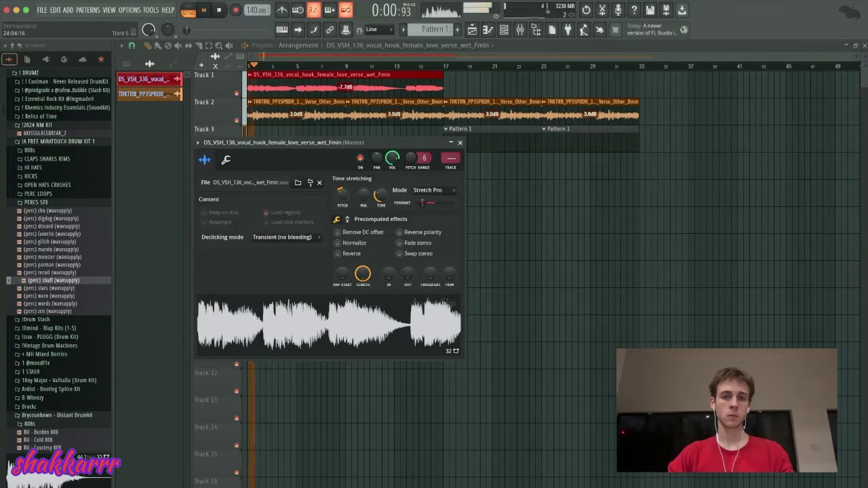
click(460, 143)
Set the melodic clip's stretching mode to Auto and reverse the vocal hook sample, replaying from the start.
double_click(415, 115)
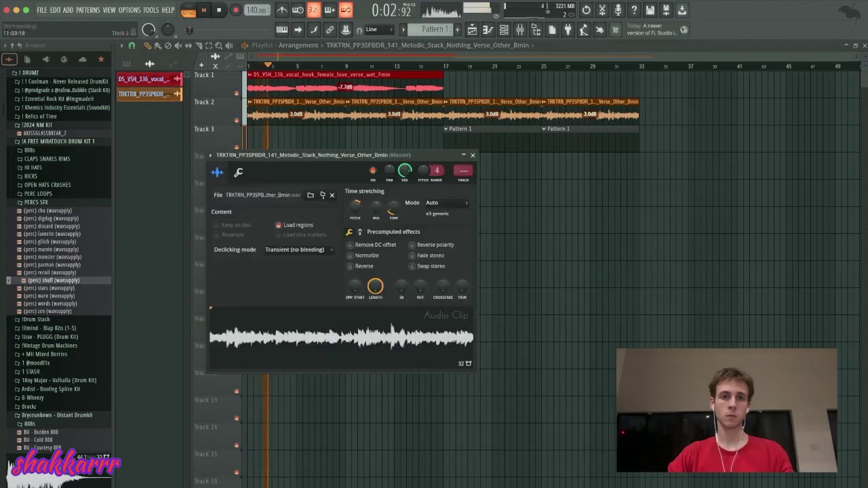
double_click(400, 87)
click(338, 253)
key(space)
key(space)
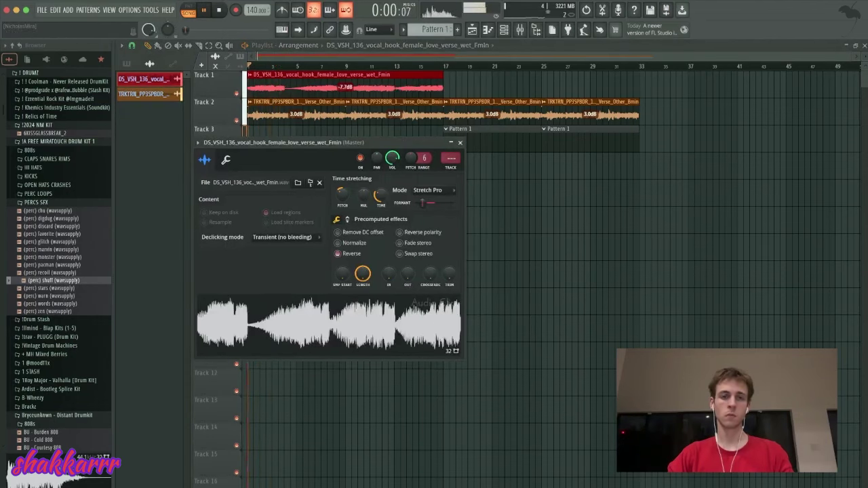
Delete the vocal hook clip from Track 1 and stop playback.
right_click(400, 88)
key(space)
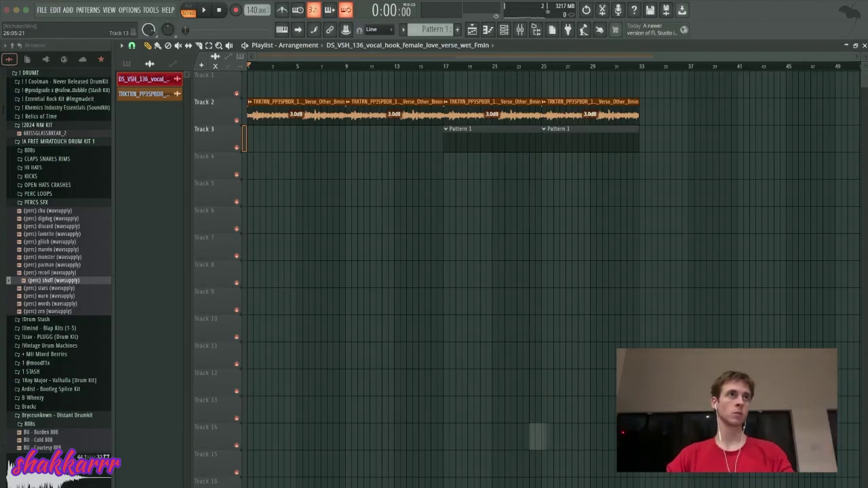
Add the TRKTRN_IRSPBDR_171 Post Punk Chorus drum loop at the start of Track 7 and start playback.
drag(495, 483, 495, 483)
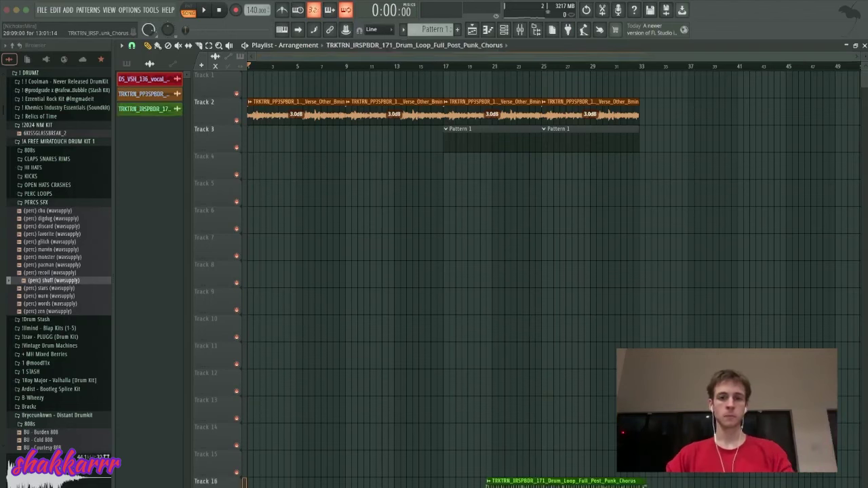
drag(567, 483, 327, 256)
key(space)
Stretch the Post Punk Chorus drum loop to 16 bars.
double_click(327, 257)
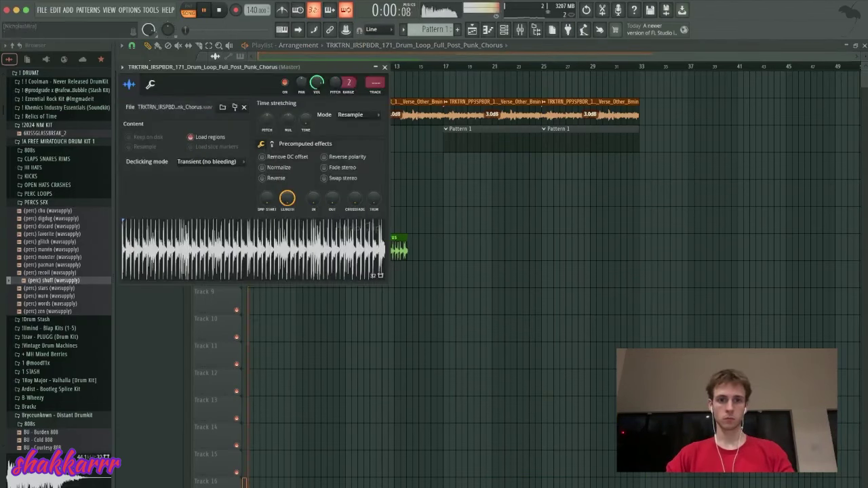
drag(304, 120, 305, 109)
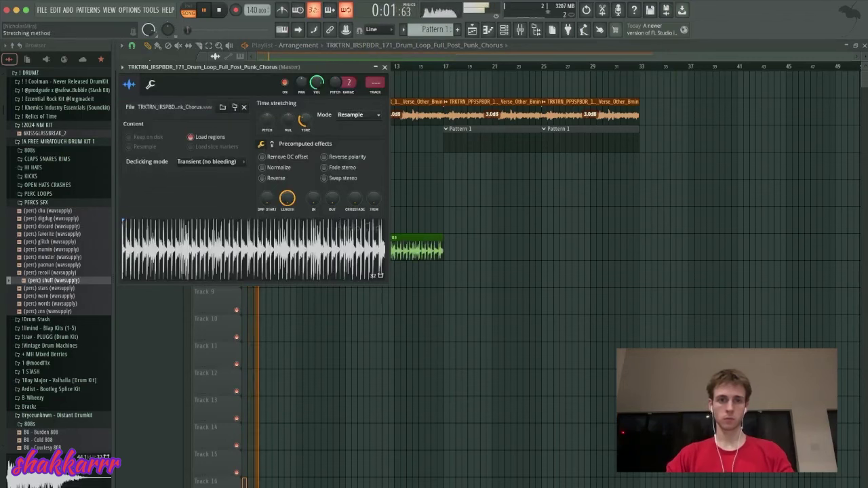
Load the 40Hz + 18kHz cut preset in Parametric EQ 2 on the drum loop's mixer track, pull its high cut well down, and restart playback.
key(F9)
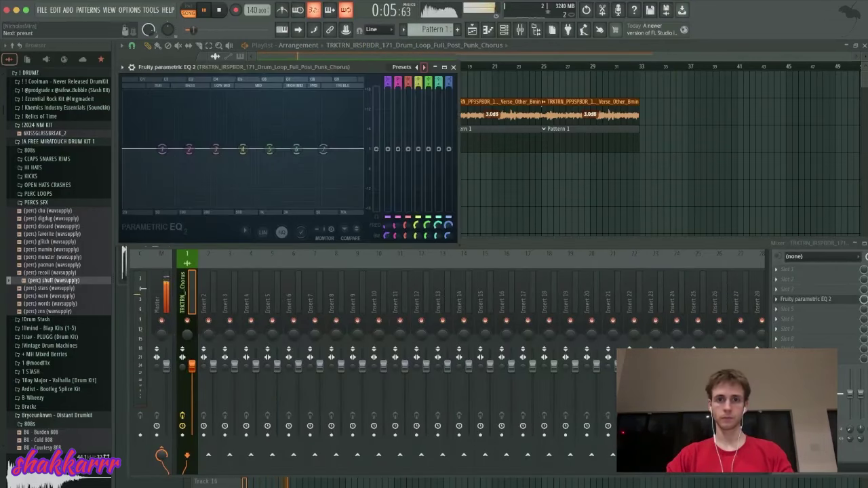
click(423, 66)
drag(361, 149, 287, 150)
key(space)
key(space)
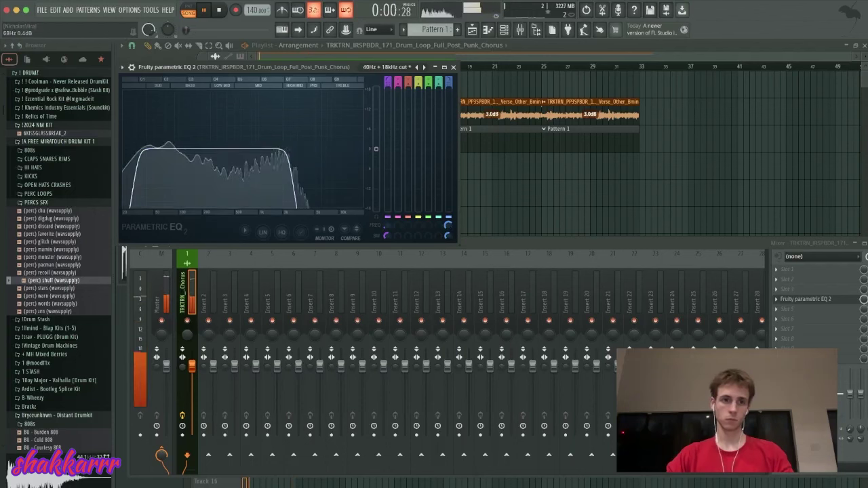
Raise the drum loop EQ's low cut to about 168 Hz and slightly boost its output level.
drag(139, 149, 200, 150)
drag(376, 149, 377, 143)
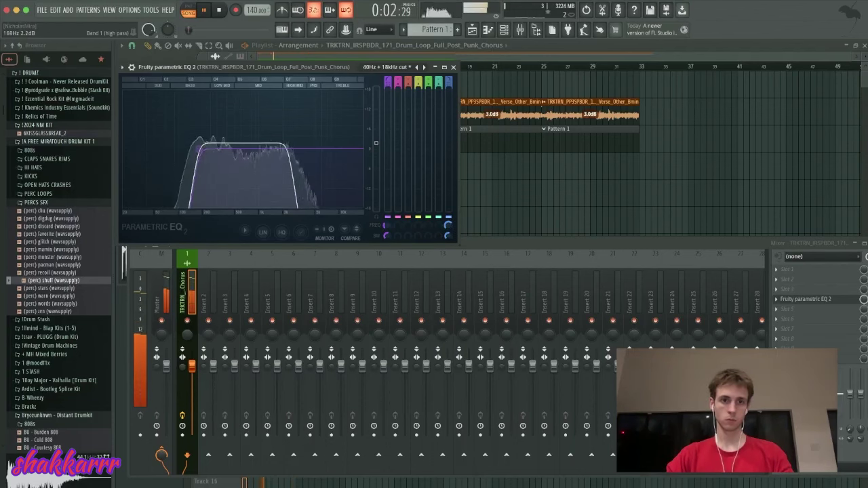
key(Escape)
key(Escape)
key(Escape)
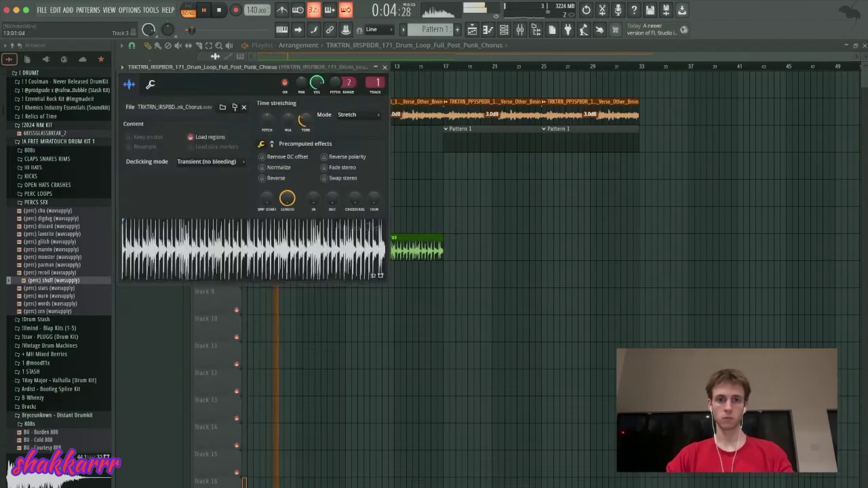
Delete the second clips of the drum loop and melodic sample, and move the remaining melodic and pattern clips back to start at bar 9.
drag(345, 259, 345, 232)
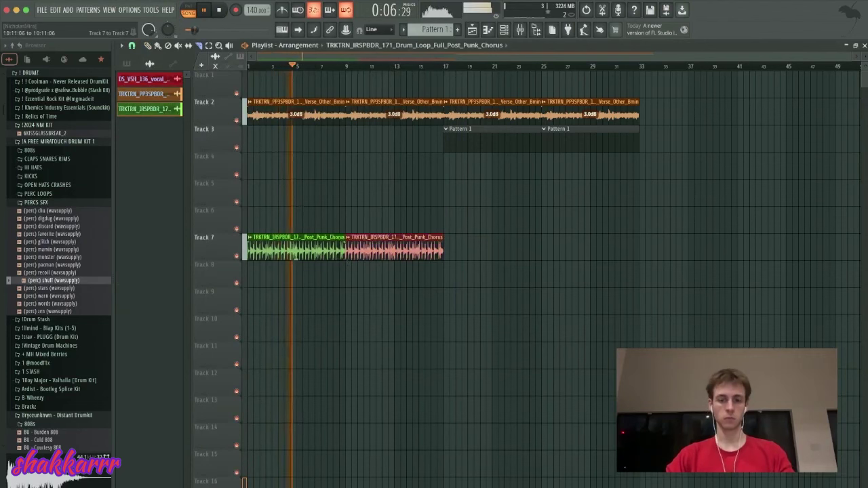
key(Delete)
ctrl+click(399, 114)
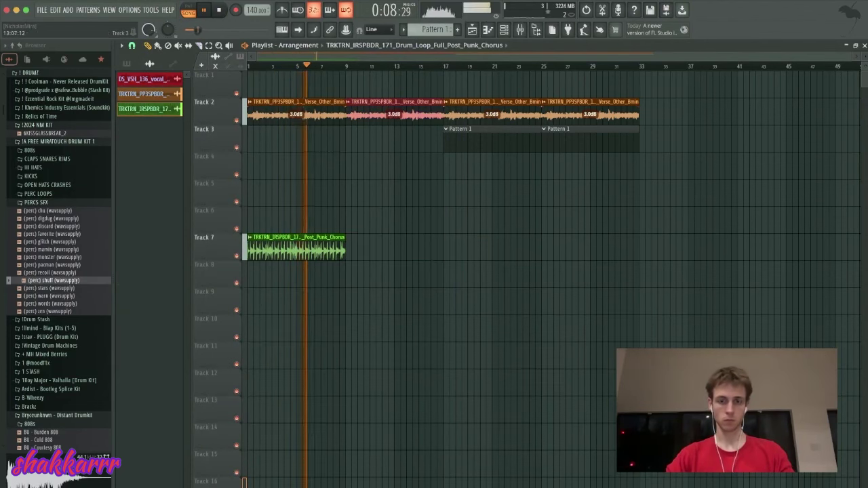
key(Delete)
drag(421, 164, 392, 113)
ctrl+click(391, 197)
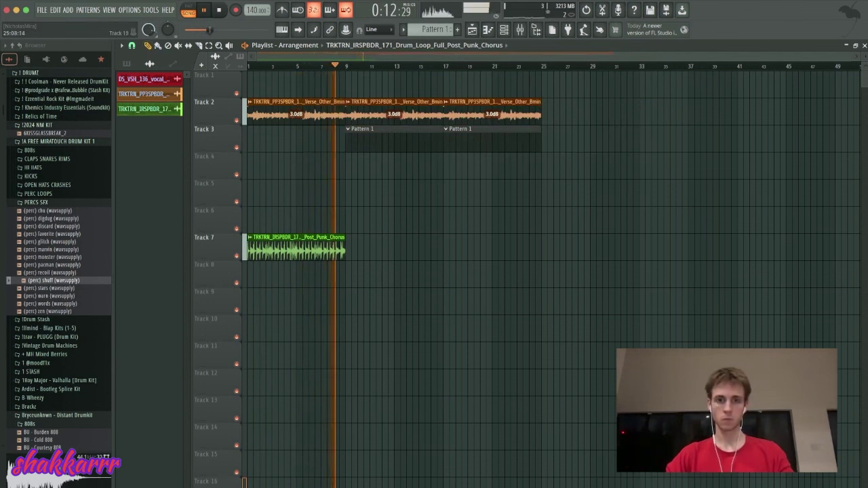
Set the Track 2 melodic clip's stretching mode to Elastique Pro with formant shifting.
double_click(390, 114)
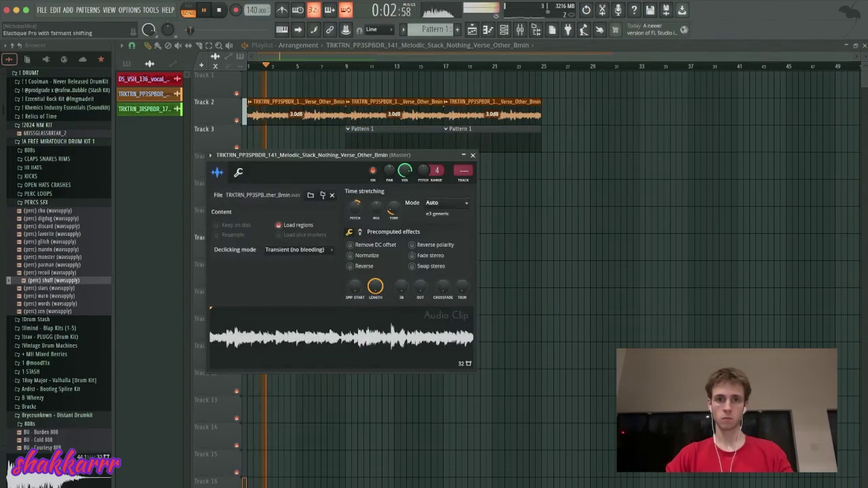
click(442, 227)
key(Escape)
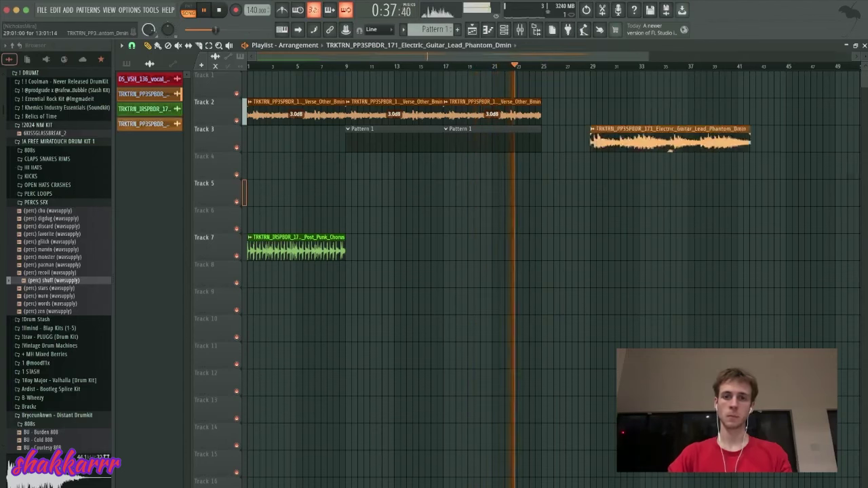
Move the Electric Guitar Lead Phantom clip to the start of Track 1 and restart playback.
drag(670, 145, 327, 88)
key(space)
key(space)
Set the guitar lead clip's stretching mode to Stretch and its stretched length to 16 bars.
double_click(331, 77)
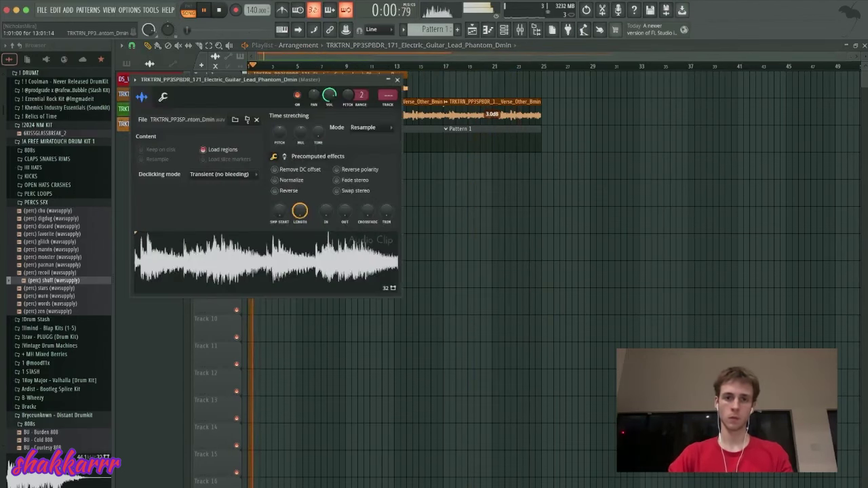
click(369, 142)
drag(318, 132, 318, 124)
key(space)
key(space)
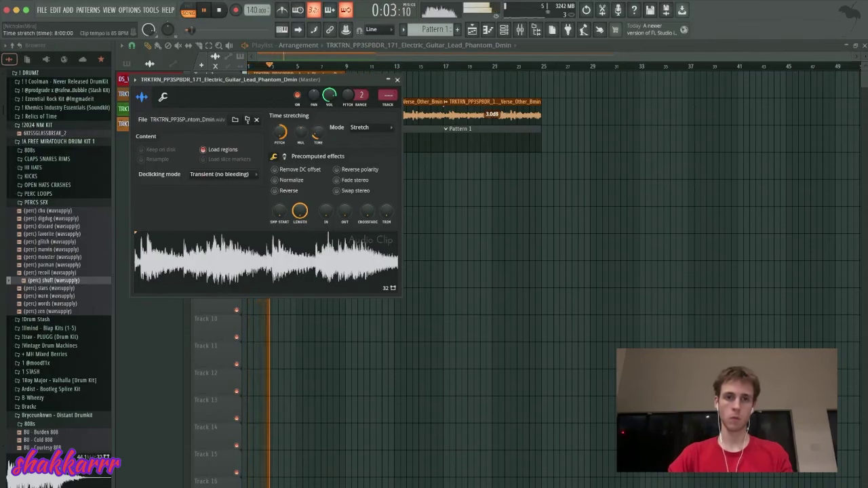
drag(318, 132, 318, 126)
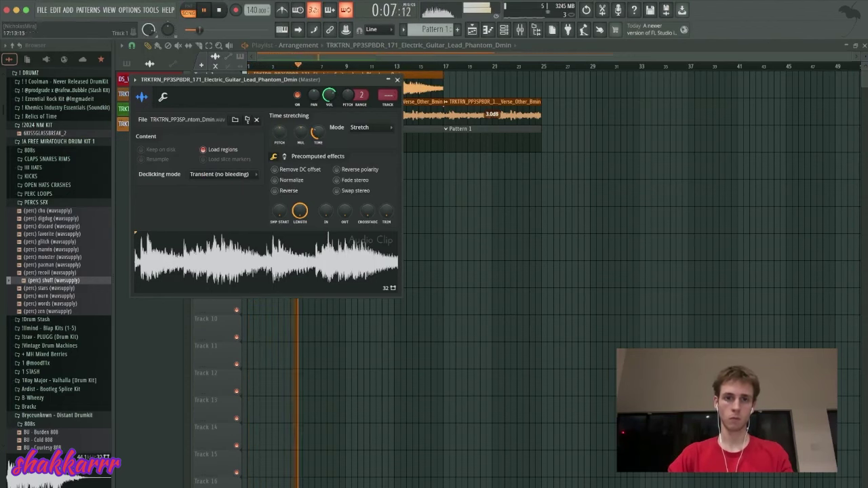
click(397, 80)
Slice the guitar lead clip at bar 9 and remove its second half.
key(c)
drag(354, 75, 355, 94)
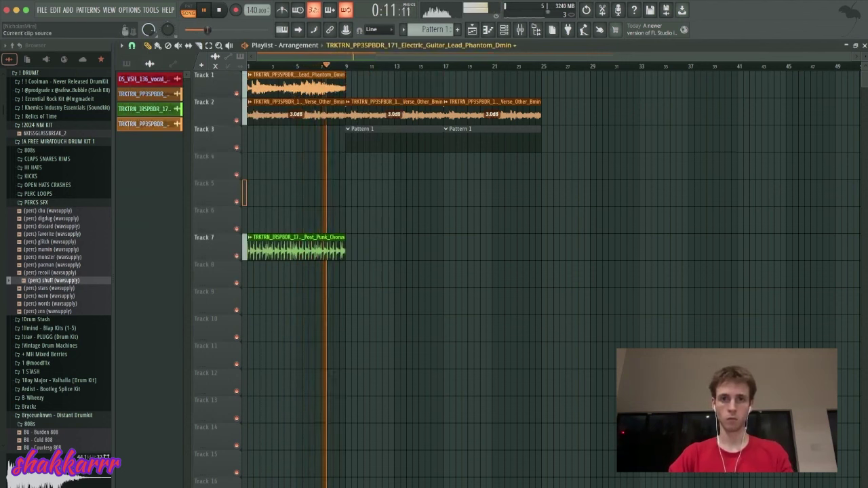
Audition percussion samples from the PERCS SFX folder and add (perc) marvin as a new channel.
key(F6)
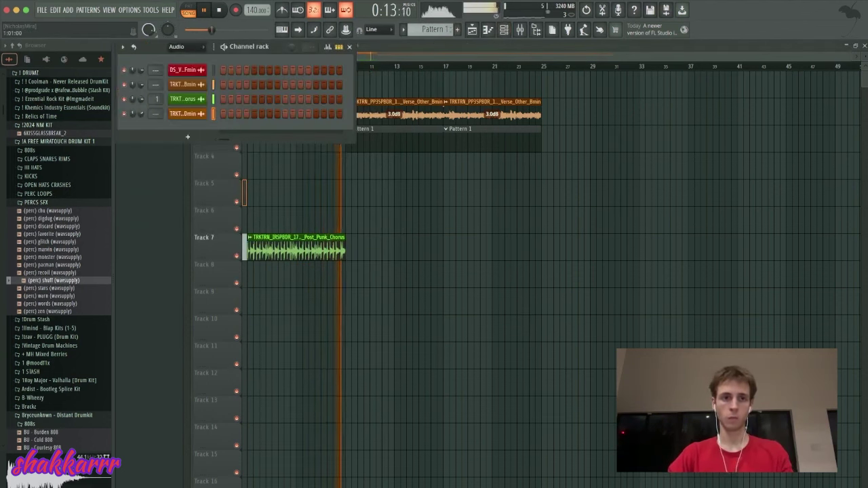
click(55, 242)
click(54, 257)
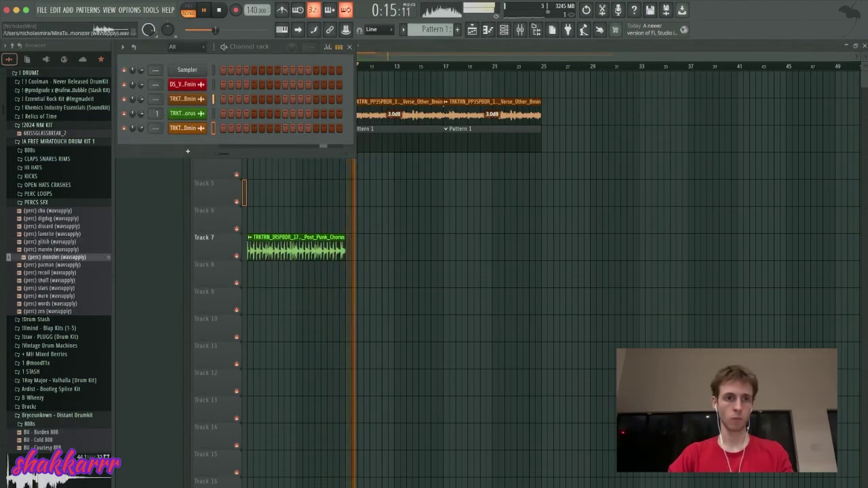
click(55, 265)
click(54, 250)
drag(55, 250, 187, 148)
Place a single C5 note for the marvin perc at bar 7, step 13, in the piano roll.
key(F7)
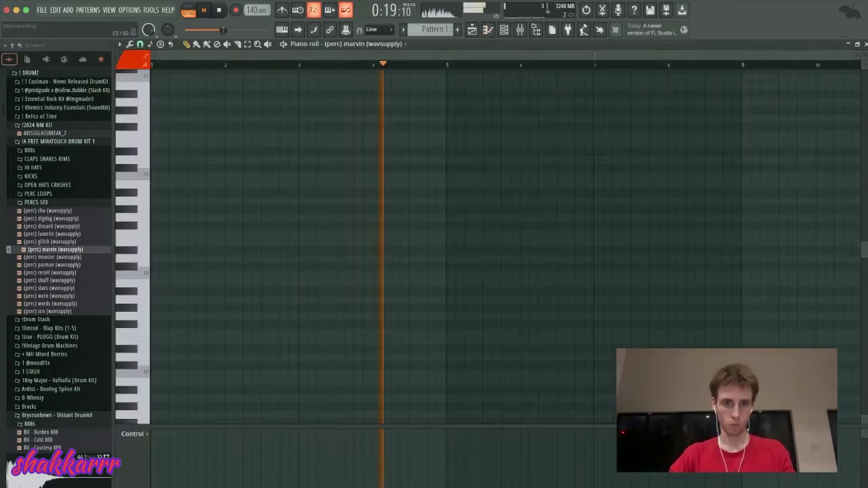
drag(506, 275, 578, 274)
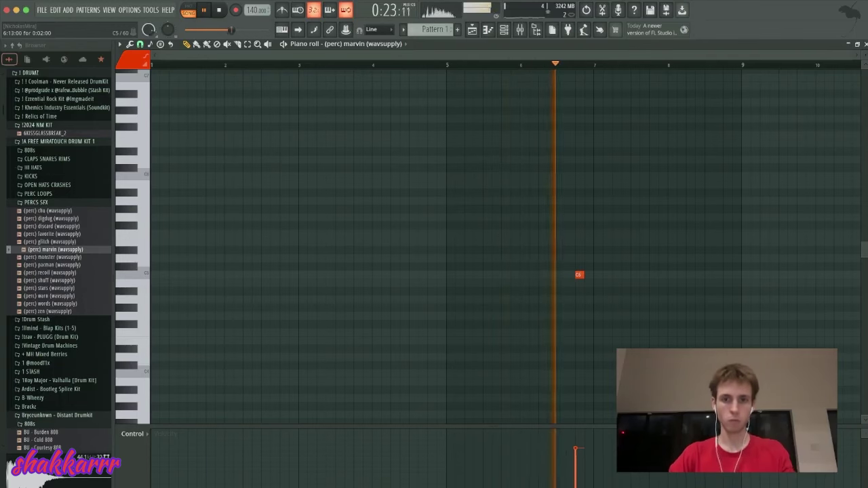
click(653, 275)
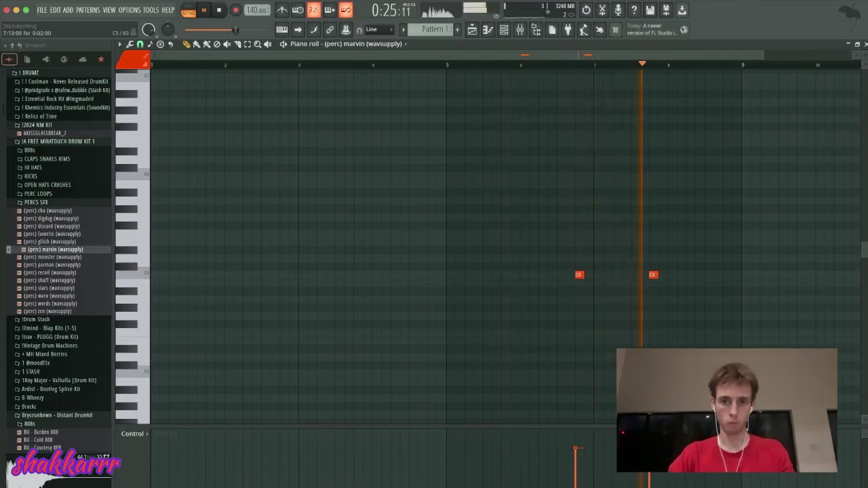
right_click(579, 275)
key(F7)
Audition more percs and add (perc) shuff as a new channel with a hit on its first step.
click(54, 273)
click(54, 265)
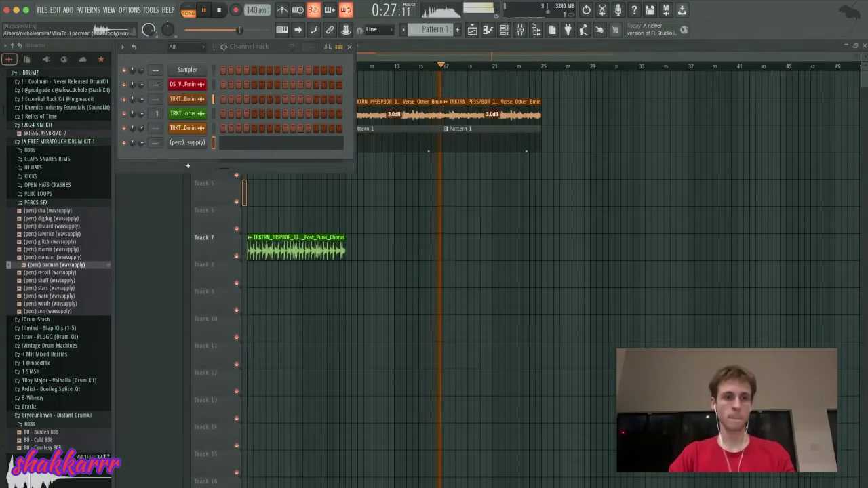
click(55, 280)
drag(54, 280, 188, 166)
click(186, 30)
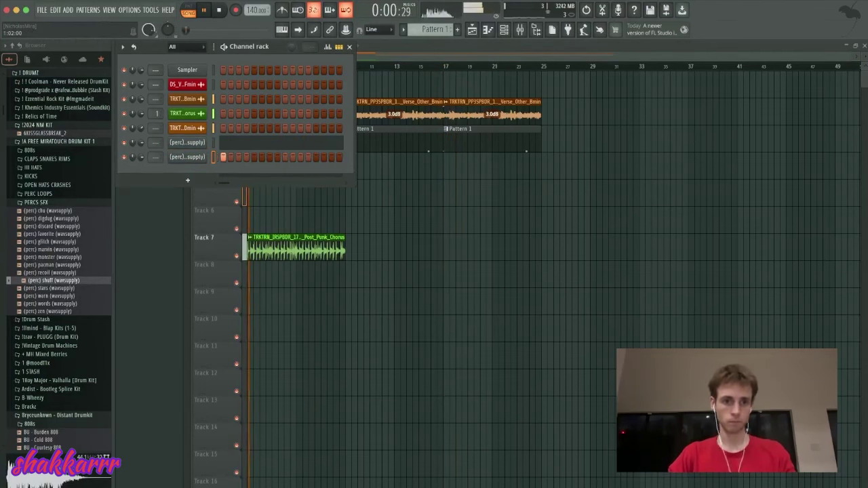
key(F7)
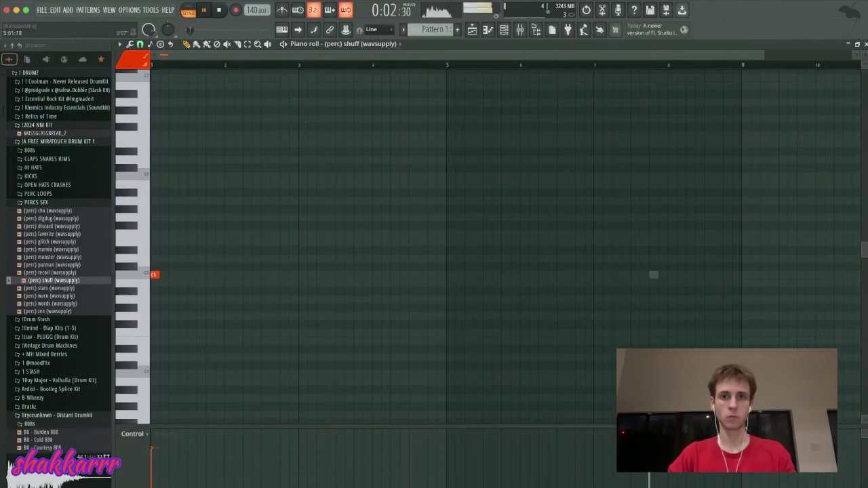
key(ctrl+b)
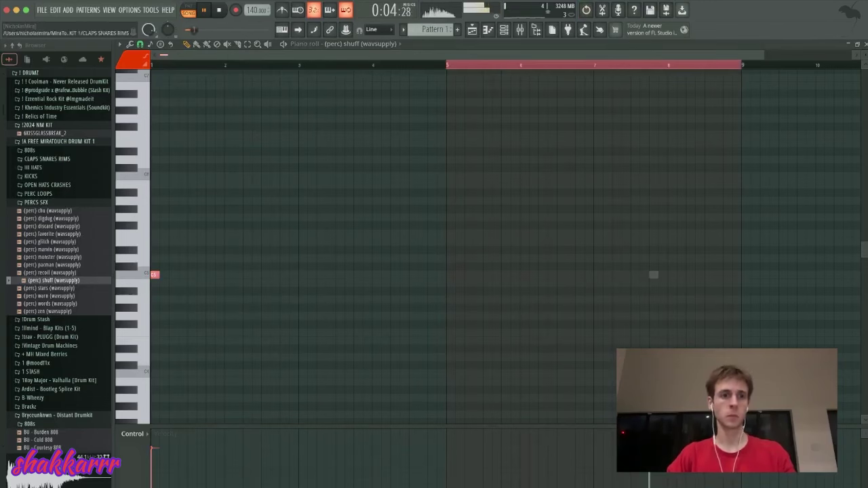
Audition open hats from the OPEN HATS CRASHES folder and add (openhat) pioneer with hits on steps 3 and 9.
click(47, 185)
key(Escape)
click(57, 263)
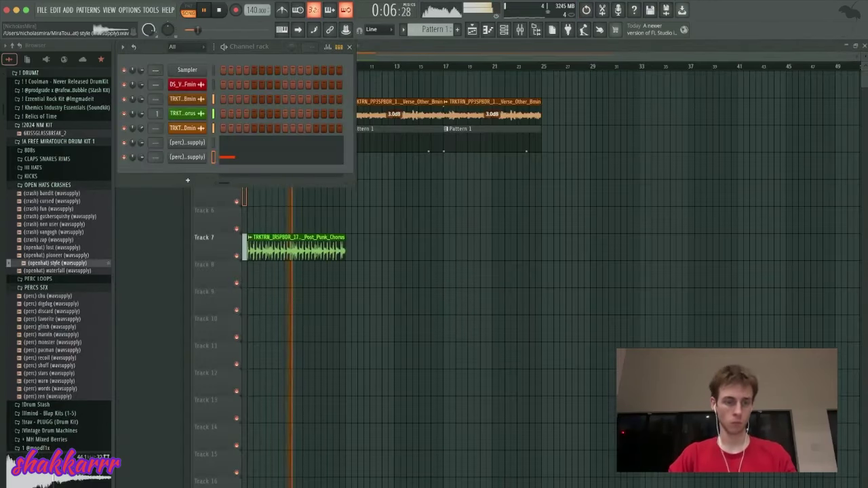
click(62, 255)
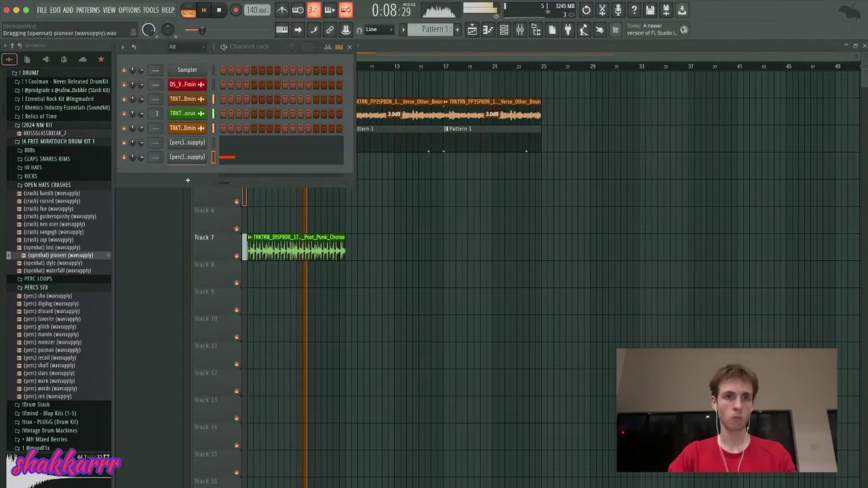
drag(61, 255, 273, 158)
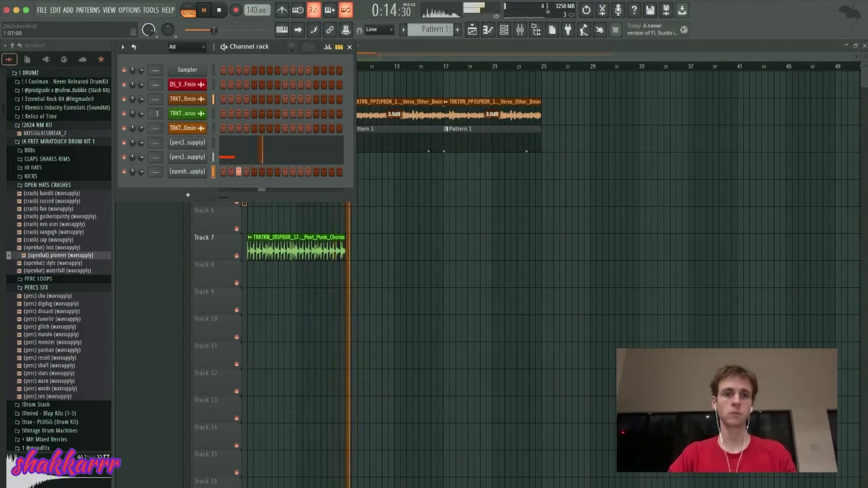
click(270, 172)
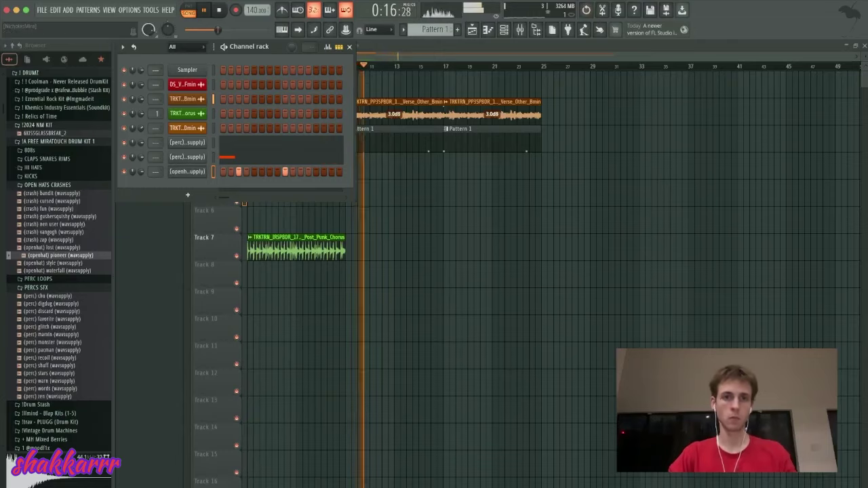
Duplicate the pioneer open hat's two notes every two bars, so they also start bars 3, 5 and 7.
key(F7)
key(ctrl+b)
key(ctrl+b)
key(ctrl+b)
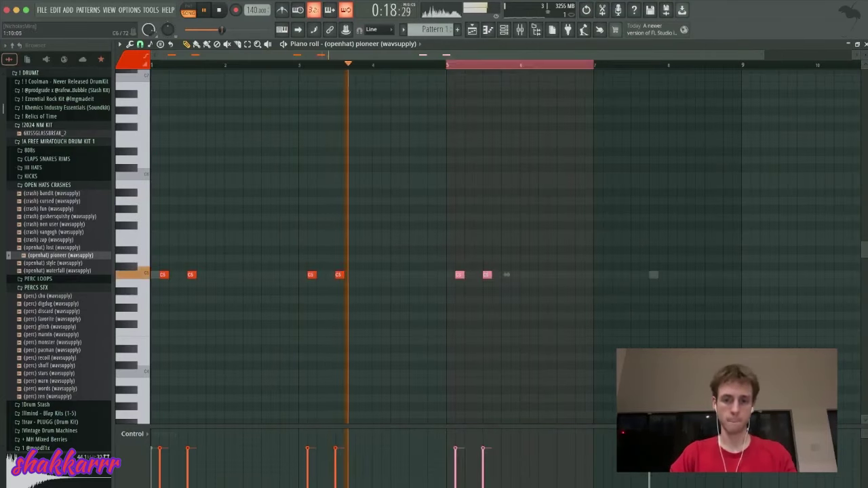
key(F7)
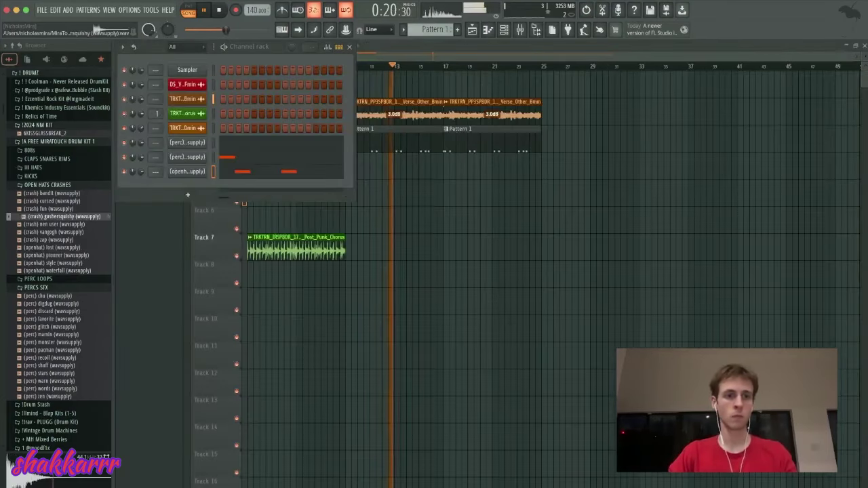
Audition the crash samples and add (crash) cursed as a new channel.
key(Up)
key(Up)
key(Up)
key(Up)
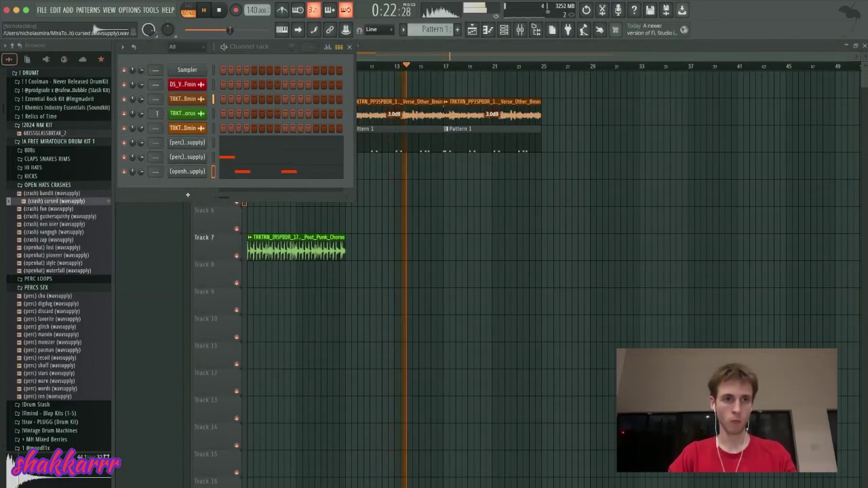
key(Down)
key(Return)
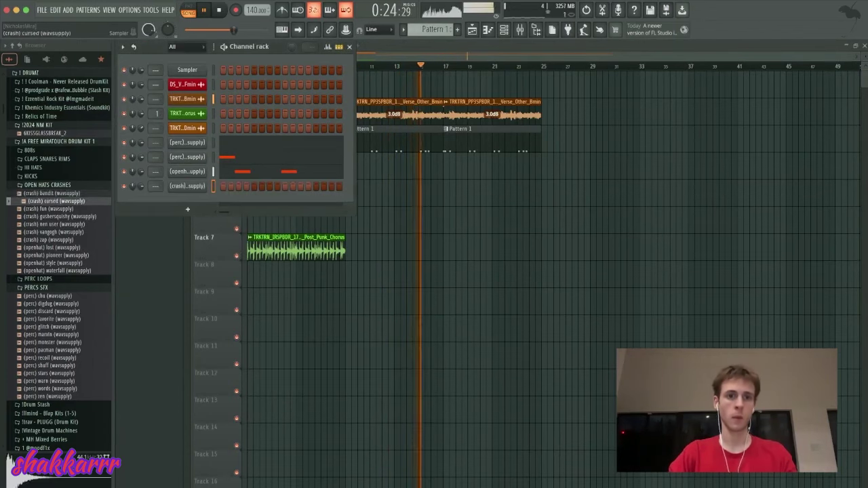
Place C5 notes for the cursed crash at step 13 of bars 1 and 5 in the piano roll.
key(F7)
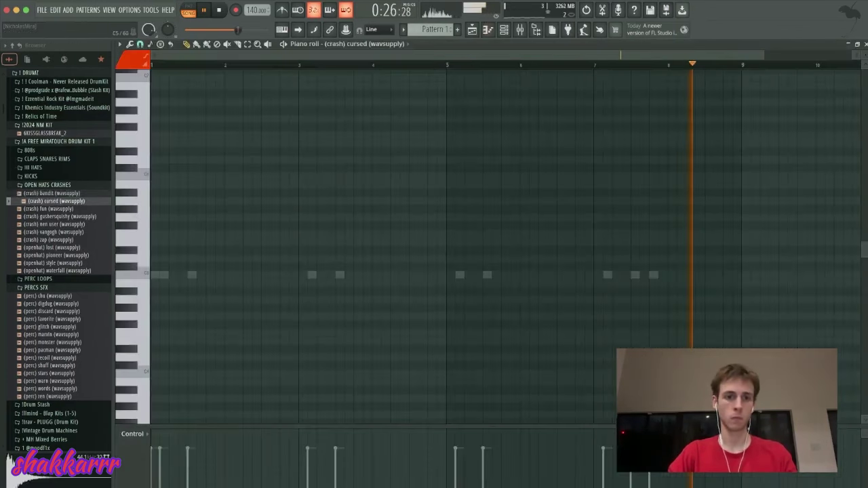
click(209, 275)
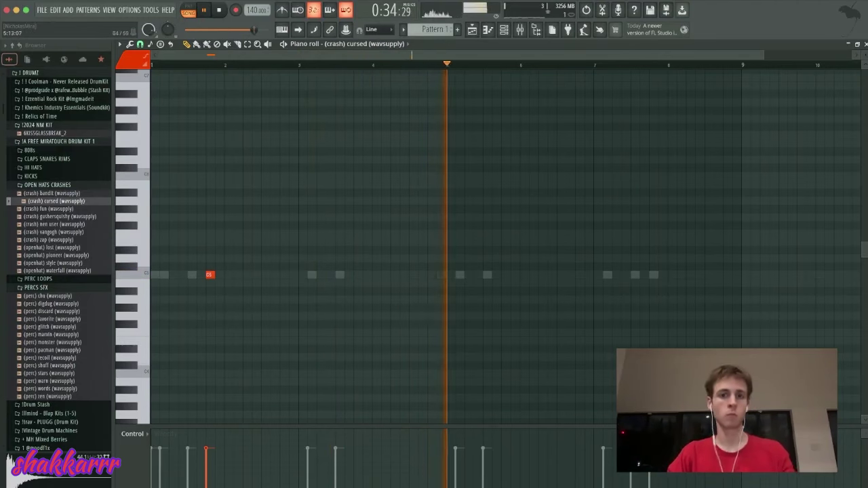
click(505, 275)
key(Escape)
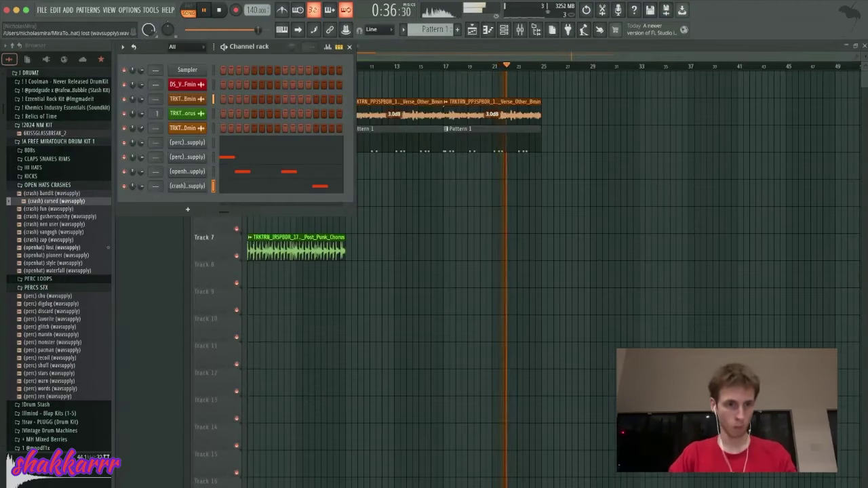
Add (openhat) lost as a new channel and place a C5 note for it at bar 8, step 5.
click(56, 247)
drag(57, 248, 187, 206)
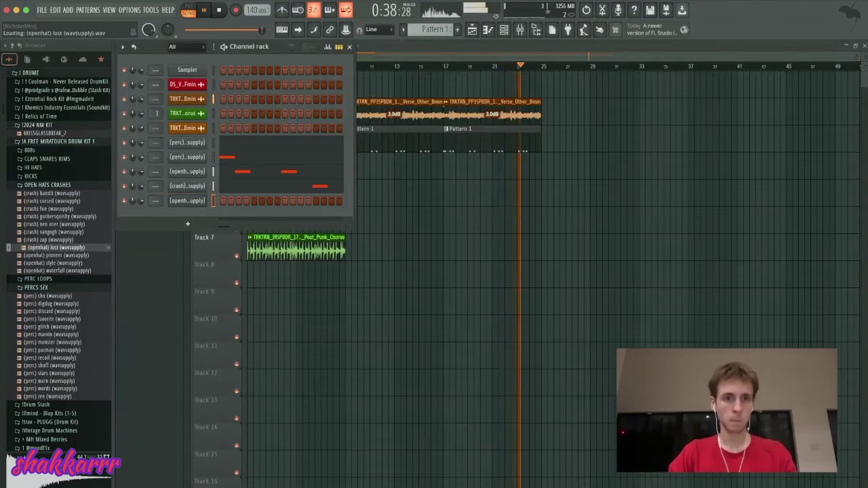
key(F7)
click(687, 274)
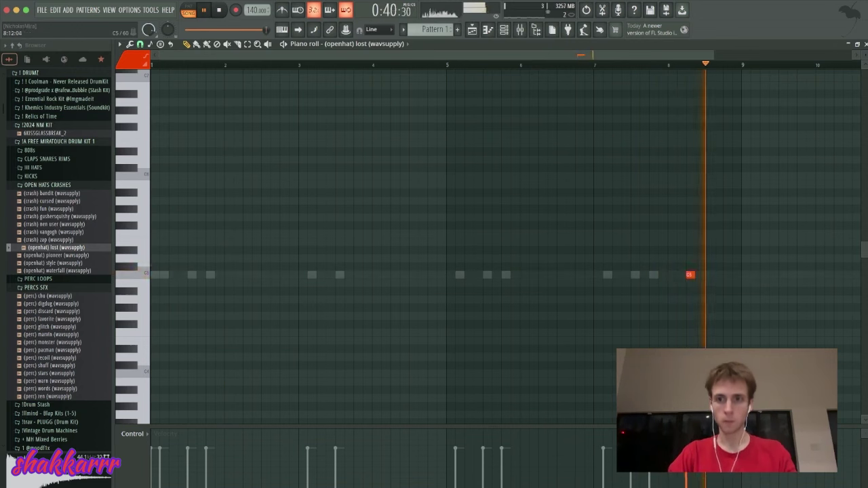
Add a lost open hat note at bar 8, step 11, copy both notes into bar 4, and raise them all to E5.
click(716, 275)
key(super+a)
drag(717, 275, 477, 273)
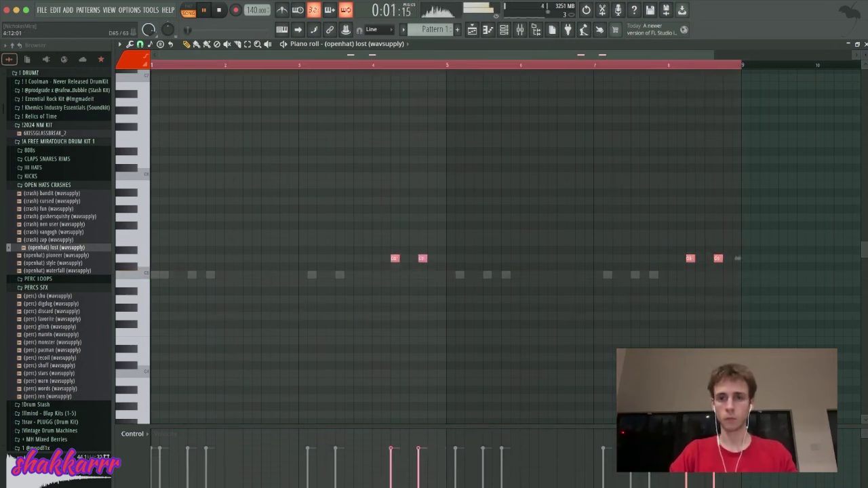
Audition the clap samples and add (clap) getback as a new channel.
key(F7)
click(34, 167)
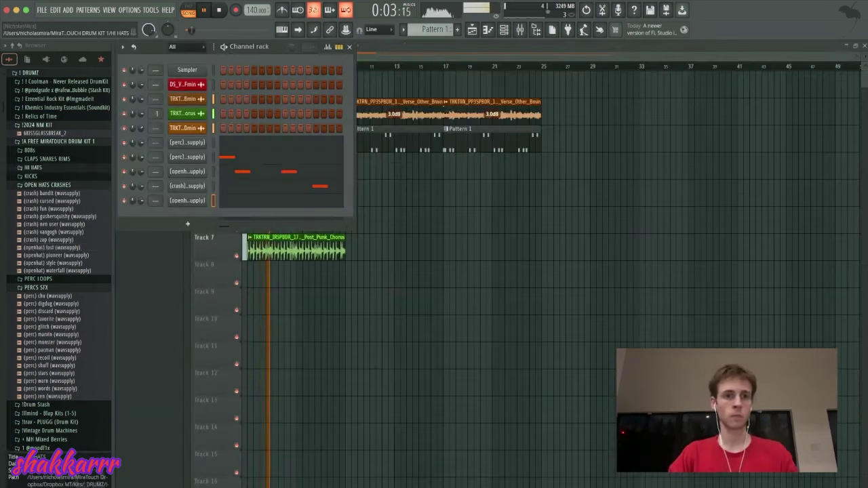
click(47, 158)
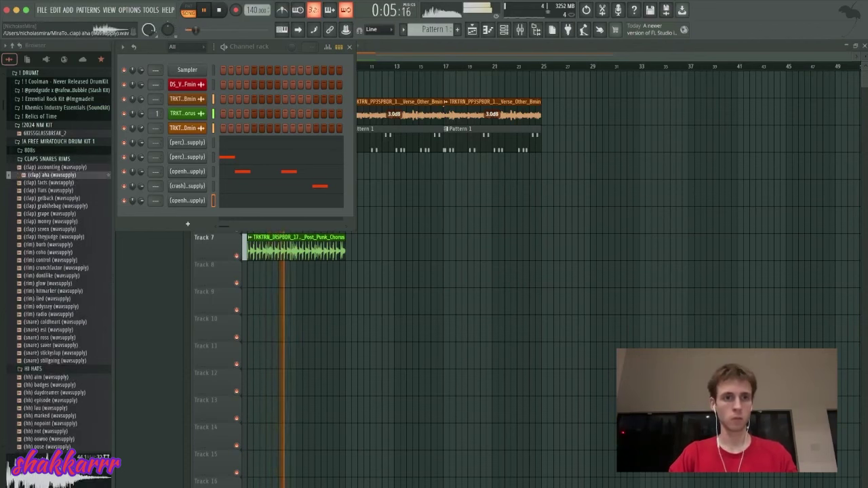
click(57, 167)
click(52, 198)
click(56, 206)
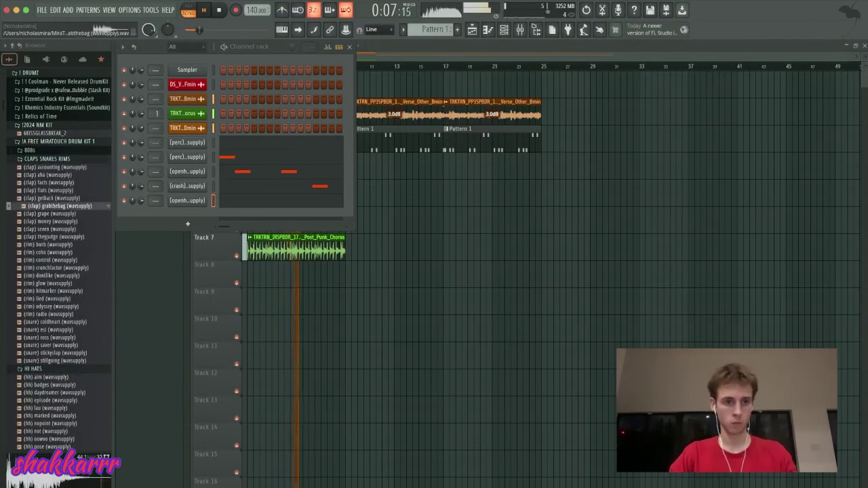
click(52, 190)
click(51, 222)
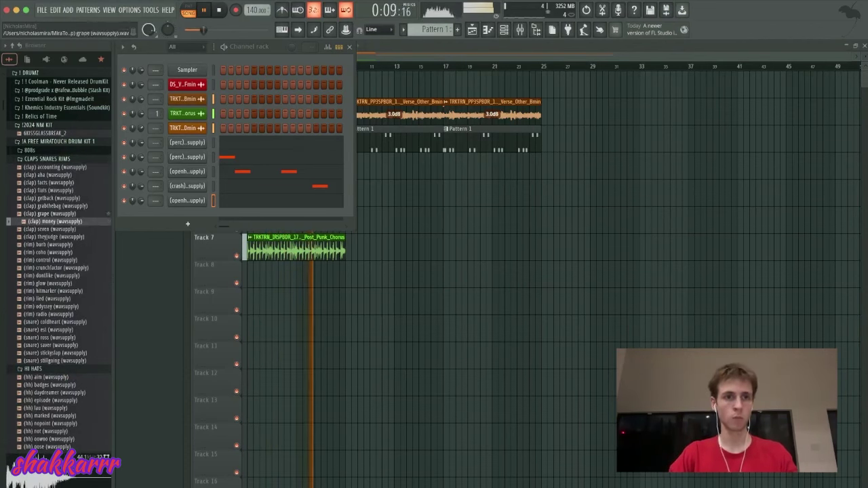
click(51, 214)
click(52, 198)
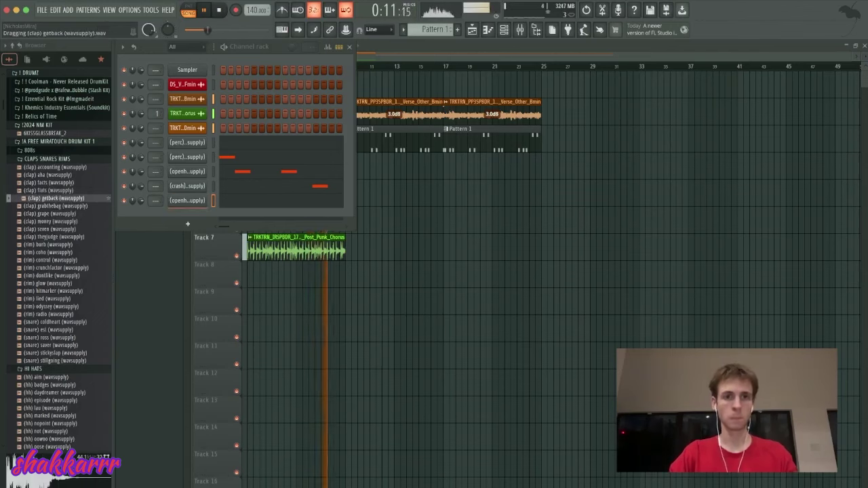
drag(56, 198, 188, 207)
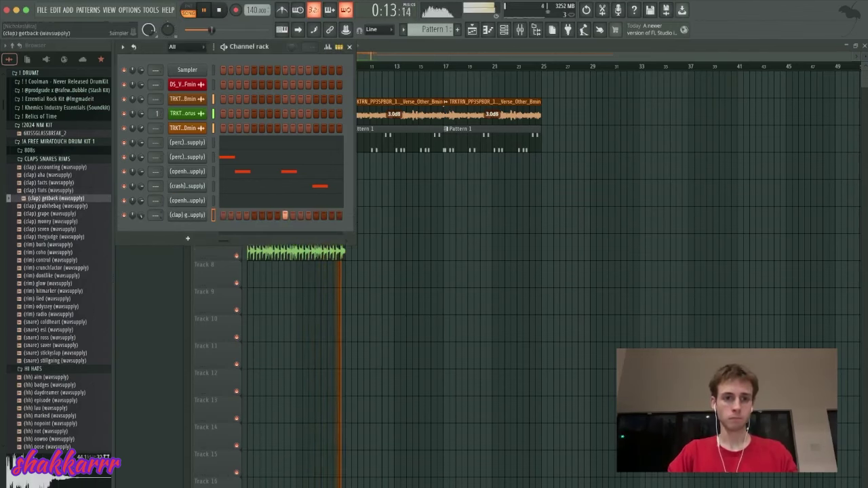
Place getback clap notes on C5 at step 9 of bars 1 and 2 and step 13 of bar 3, and raise their velocity.
key(F7)
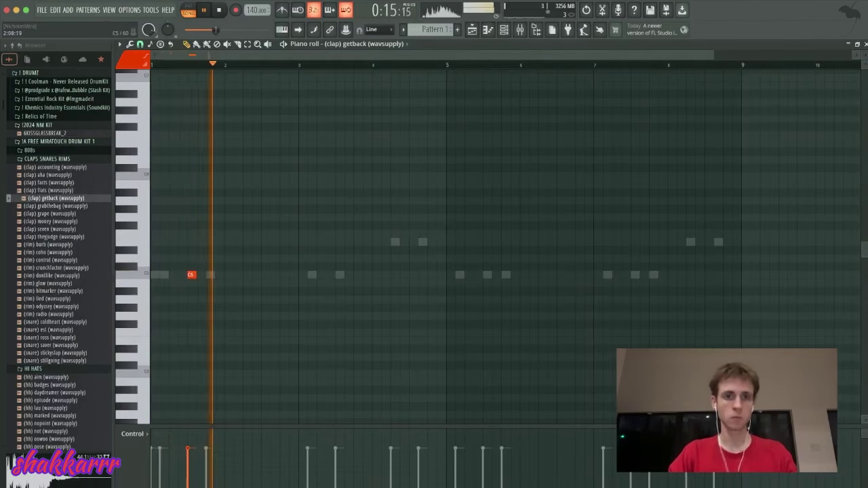
click(264, 275)
key(super+a)
scroll(265, 275, up, 5)
key(super+d)
click(337, 275)
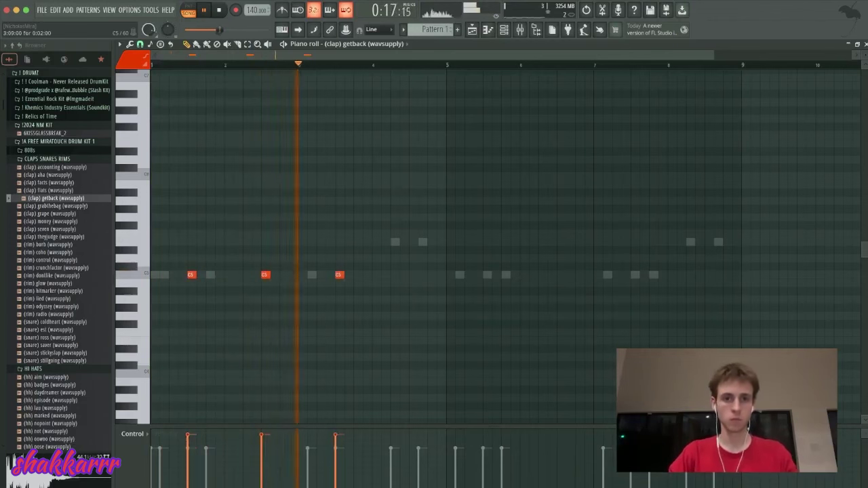
drag(339, 275, 357, 274)
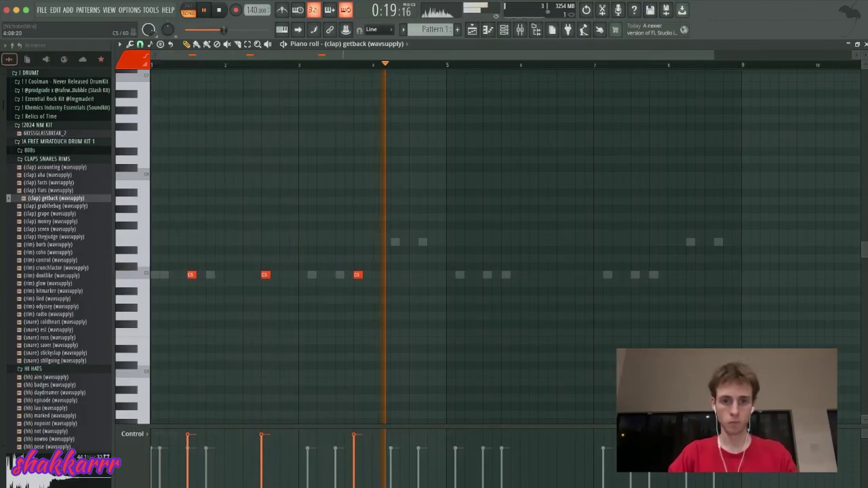
Add a clap at bar 4, step 9, duplicate the four-bar clap pattern into bars 5 to 8, and keep the notes short.
click(411, 275)
click(486, 275)
key(super+l)
right_click(487, 275)
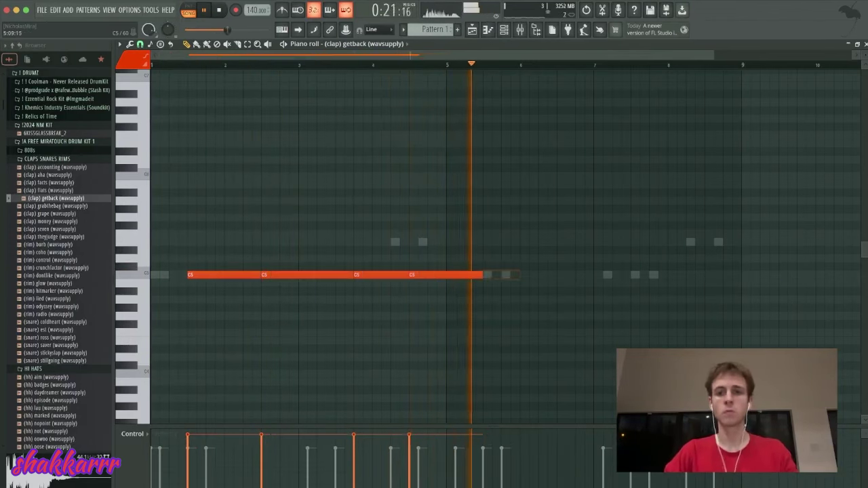
key(super+b)
key(shift+d)
scroll(486, 275, up, 3)
key(Escape)
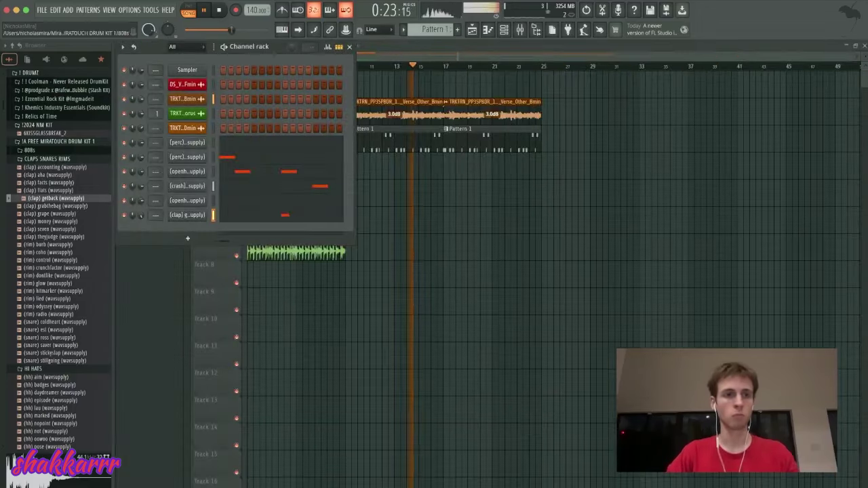
Add (hh) lau as a new channel and fill every second step with a hit.
click(47, 159)
click(34, 168)
click(33, 167)
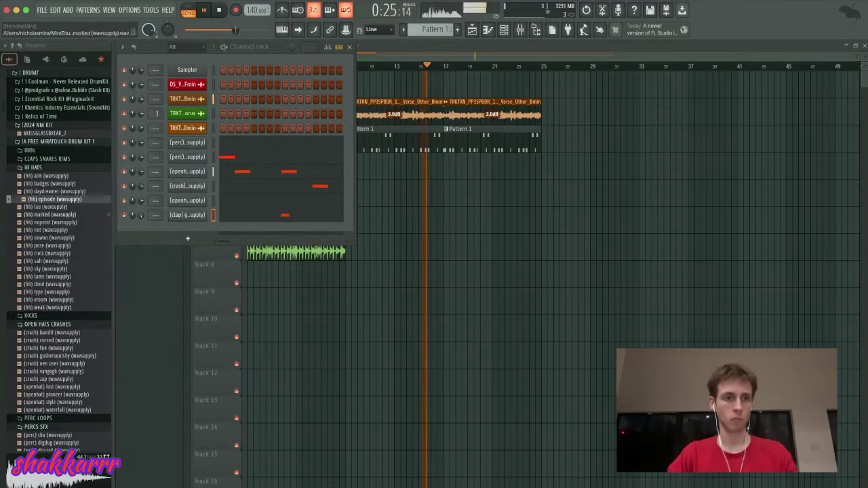
click(50, 215)
drag(50, 207, 187, 222)
right_click(187, 230)
click(221, 313)
Try other hi-hat samples on the hi-hat channel and replace its sample with (hh) oowoo.
middle_click(54, 223)
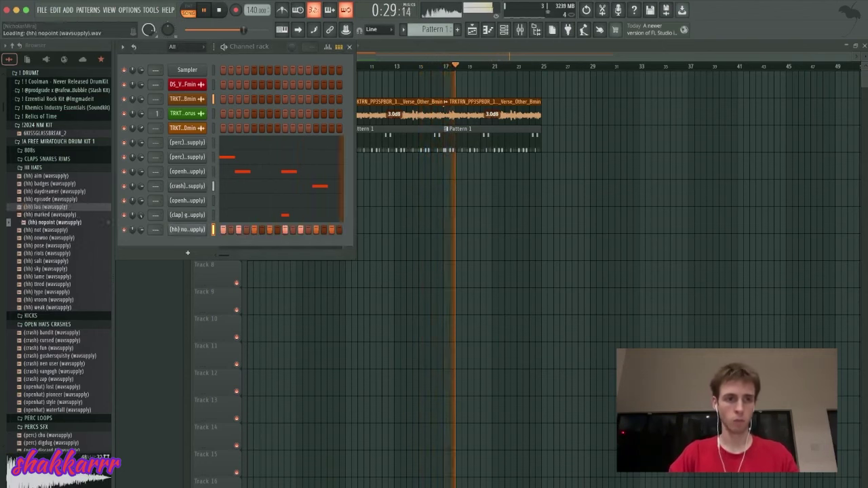
scroll(187, 230, down, 1)
scroll(188, 229, down, 1)
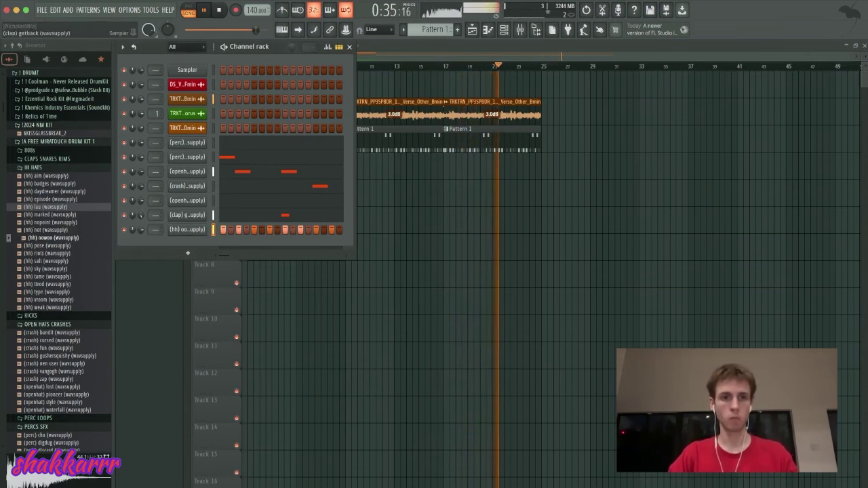
Extend the oowoo hi-hat notes over eight bars and add C5 notes at steps 12, 14 and 16 of bar 8.
key(F7)
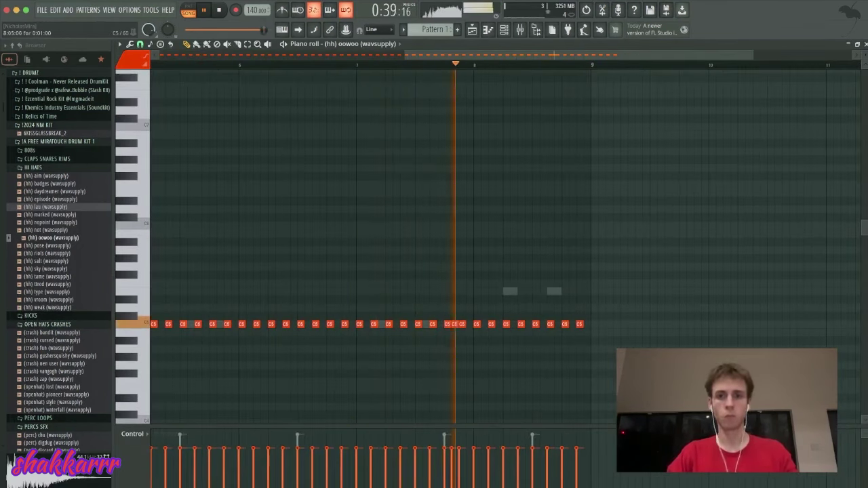
click(558, 324)
click(572, 324)
click(586, 324)
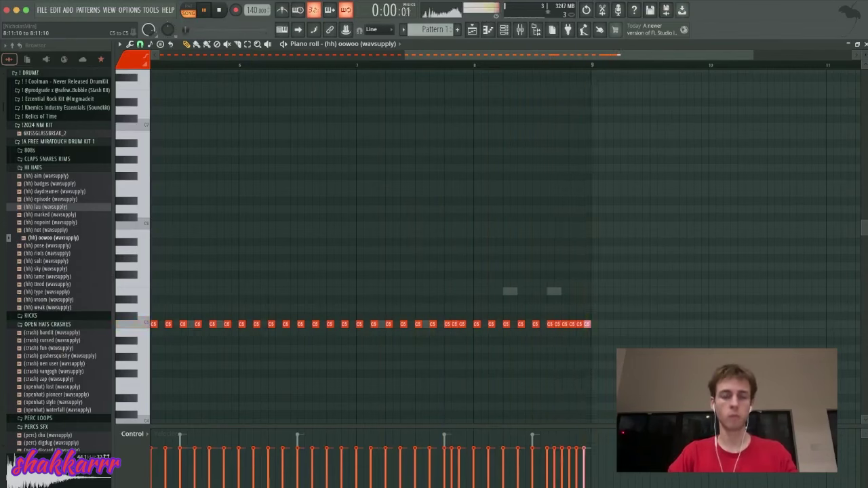
key(F7)
Audition the 808 samples and add (808) defnote as a new channel.
click(30, 151)
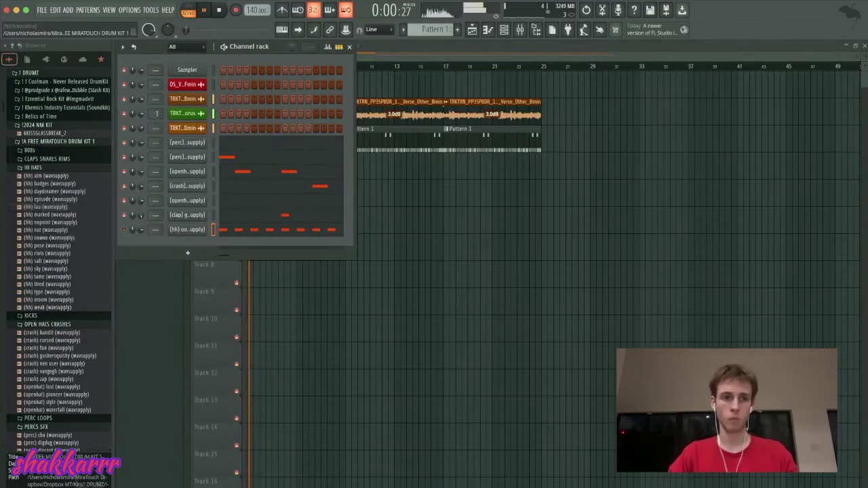
scroll(41, 151, down, 3)
click(45, 121)
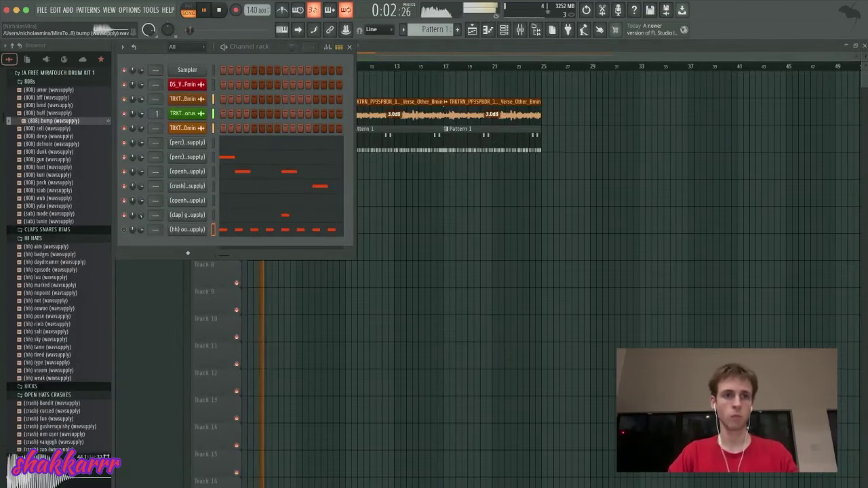
click(52, 144)
drag(56, 144, 188, 252)
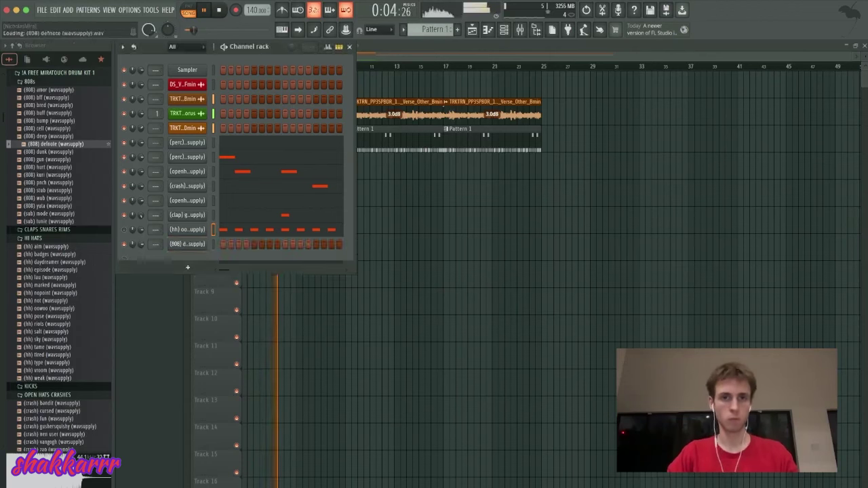
Mute Track 2 in the playlist and duplicate the Lead Phantom clip twice on Track 1, up to bar 25.
key(F6)
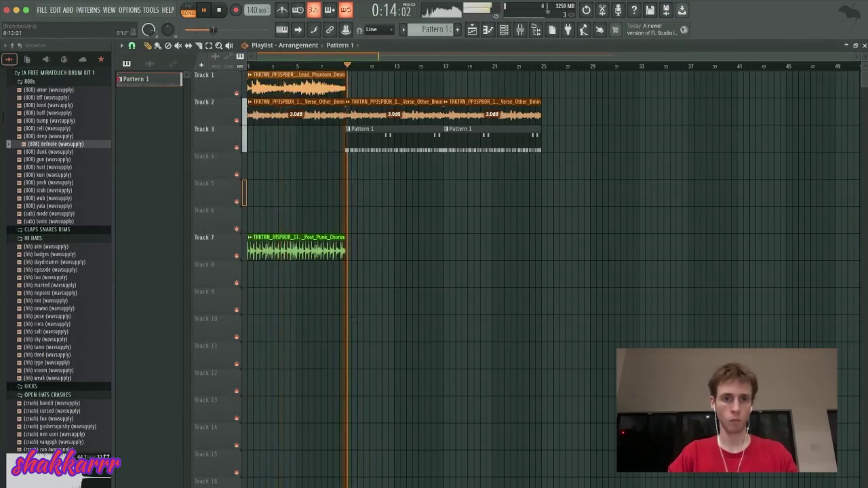
click(236, 120)
key(ctrl+b)
key(ctrl+b)
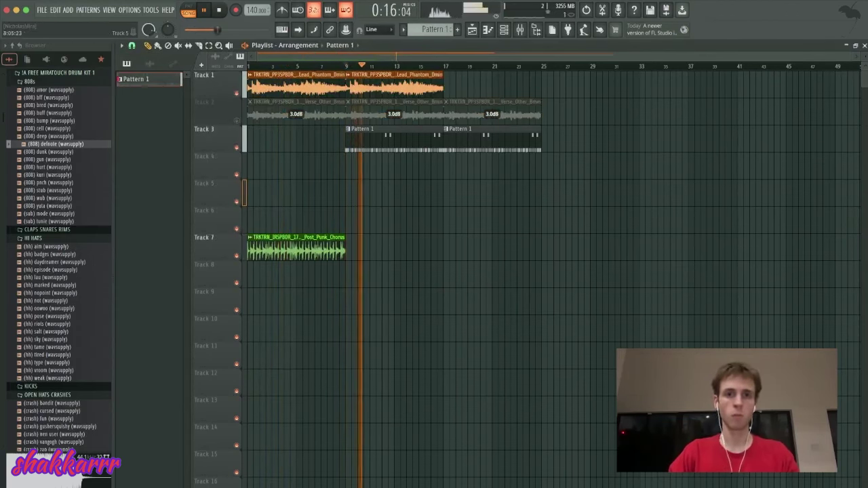
Place a note for the defnote 808 at the start of bar 1 and lower it an octave to A#5.
key(F6)
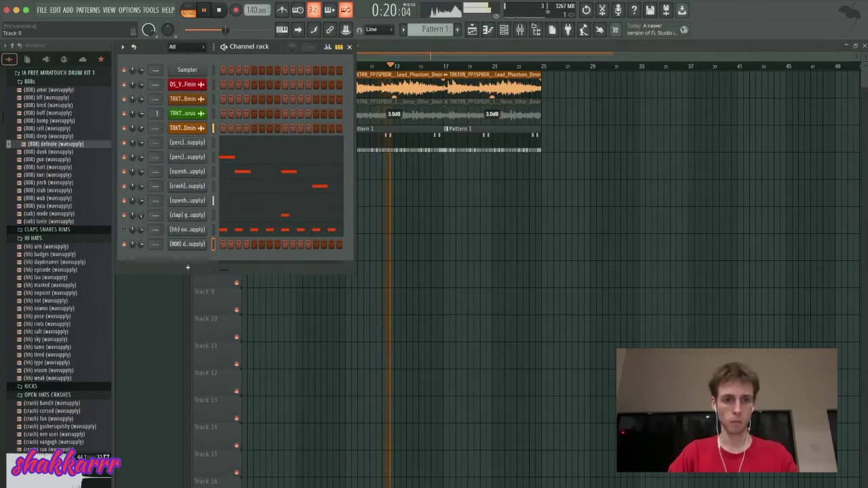
key(F7)
key(space)
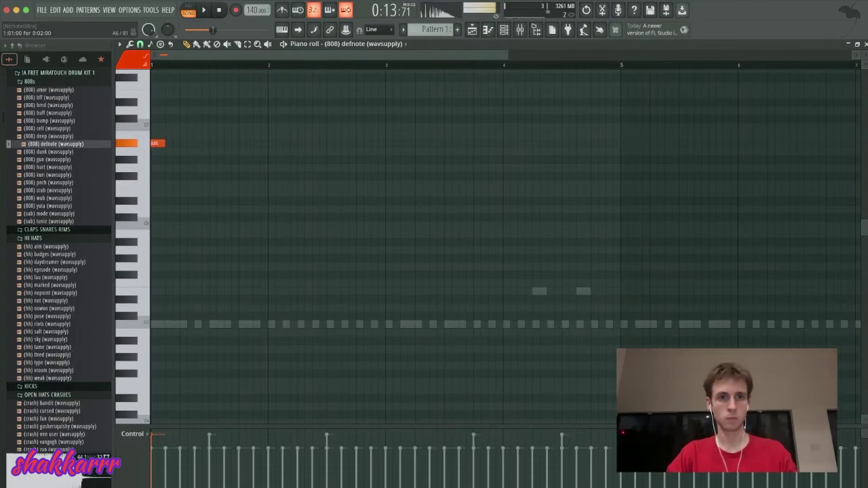
key(shift+Up)
key(space)
key(space)
key(ctrl+Down)
key(space)
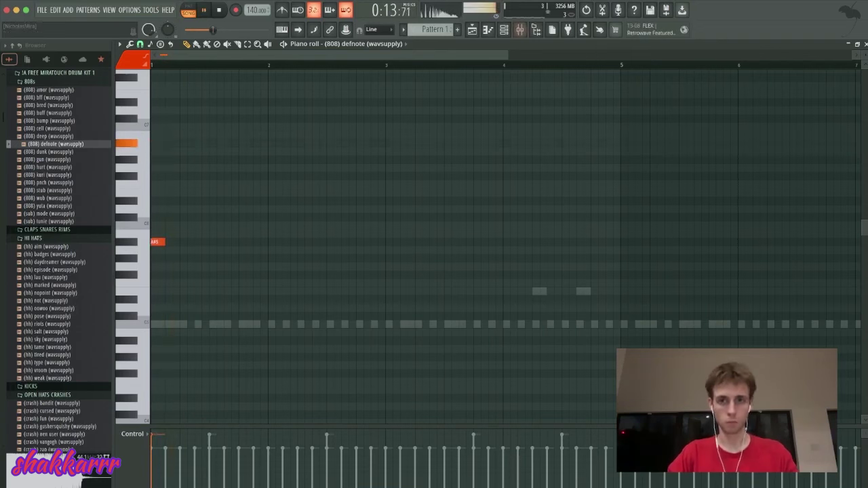
Check the mixer levels during playback and lower the first 808 note to G5, comparing it by ear with the melody.
key(space)
key(F9)
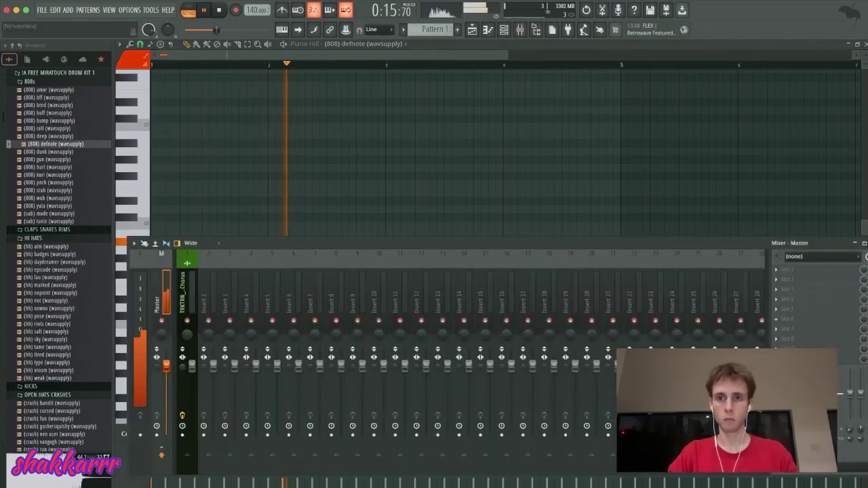
key(F9)
key(space)
key(space)
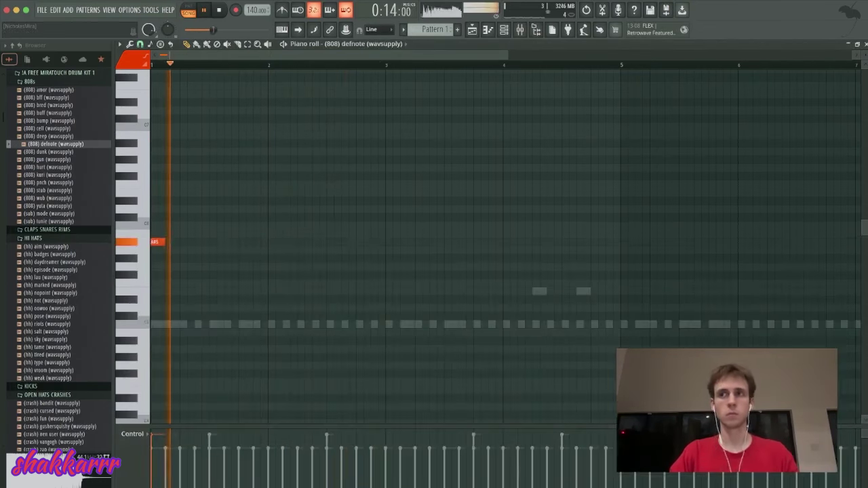
key(shift+Down)
key(space)
key(space)
key(space)
key(space)
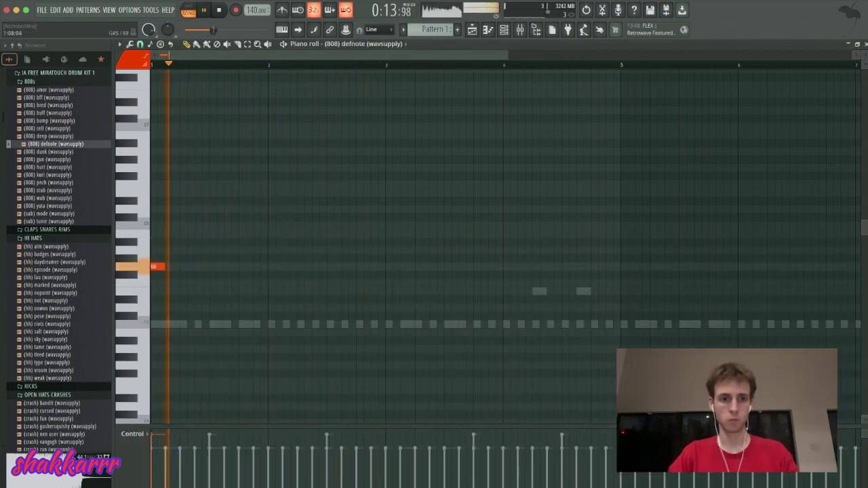
Place G5 notes for the 808 at steps 7 and 13 of bar 1 and step 3 of bar 2.
click(198, 267)
key(space)
key(space)
click(243, 266)
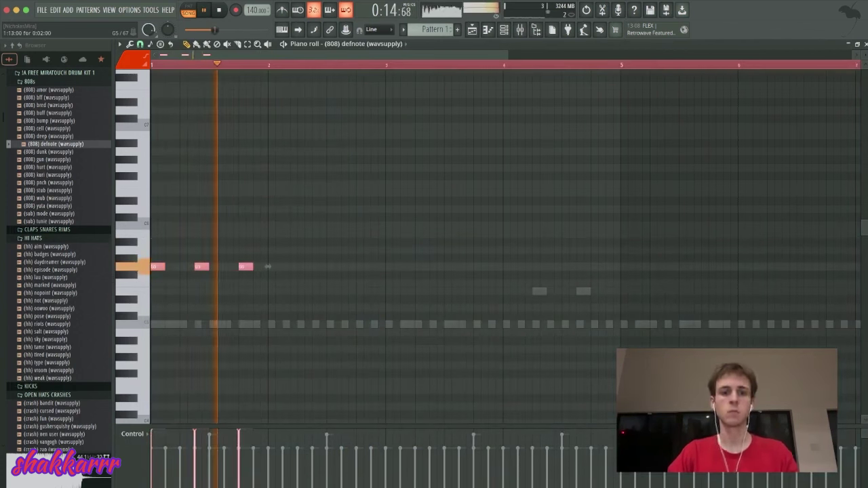
click(287, 267)
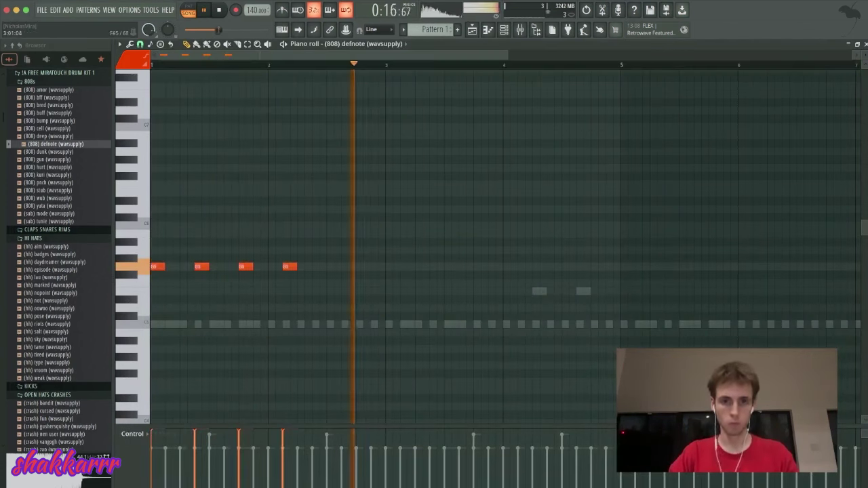
Place D#5 notes for the 808 at steps 1 and 13 of bar 3 and step 9 of bar 4, and raise all notes an octave.
click(390, 299)
click(477, 299)
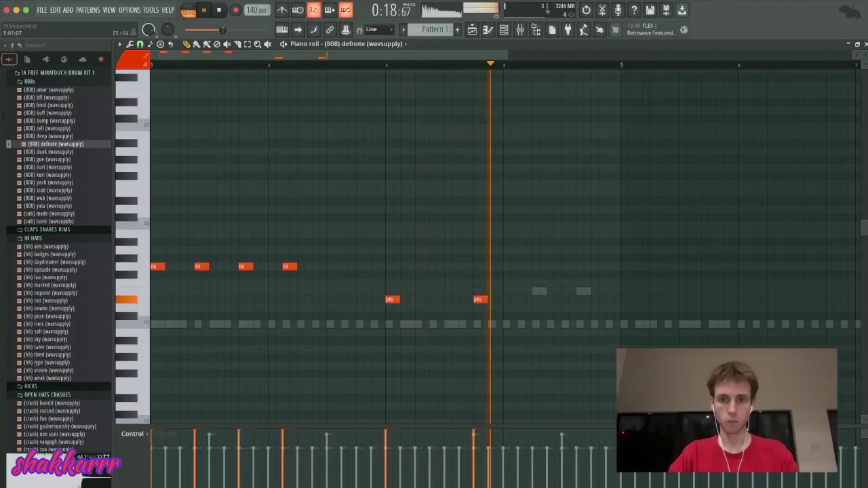
click(564, 299)
click(631, 332)
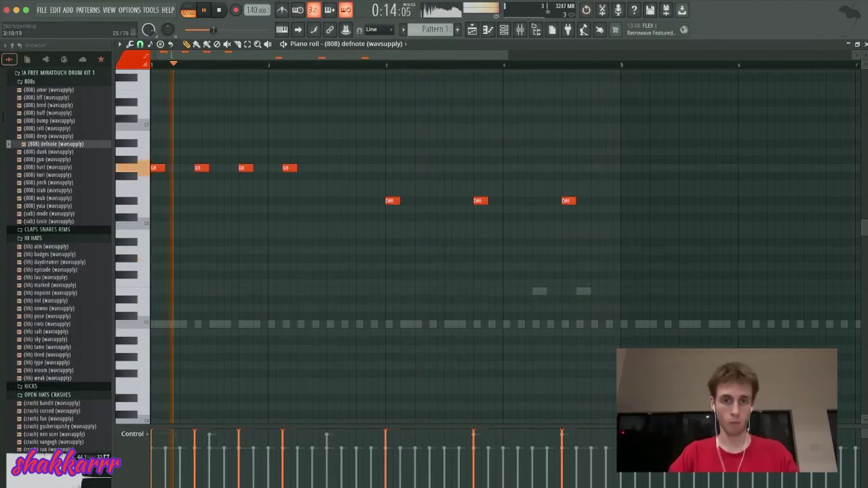
ctrl+drag(376, 173, 591, 237)
ctrl+click(597, 204)
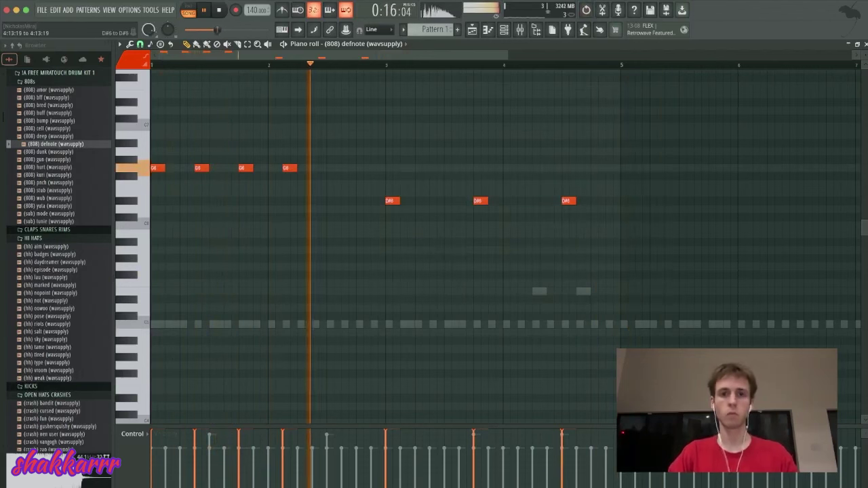
ctrl+drag(596, 204, 372, 177)
ctrl+click(592, 201)
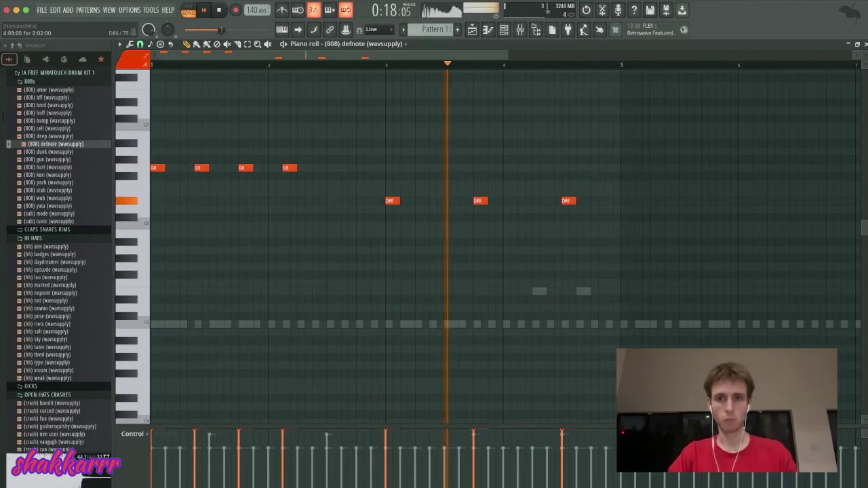
Extend the 808 notes legato up to the start of bar 5 and duplicate the four-bar bassline into bars 5 to 8.
click(625, 201)
key(ctrl+l)
right_click(628, 200)
key(ctrl+b)
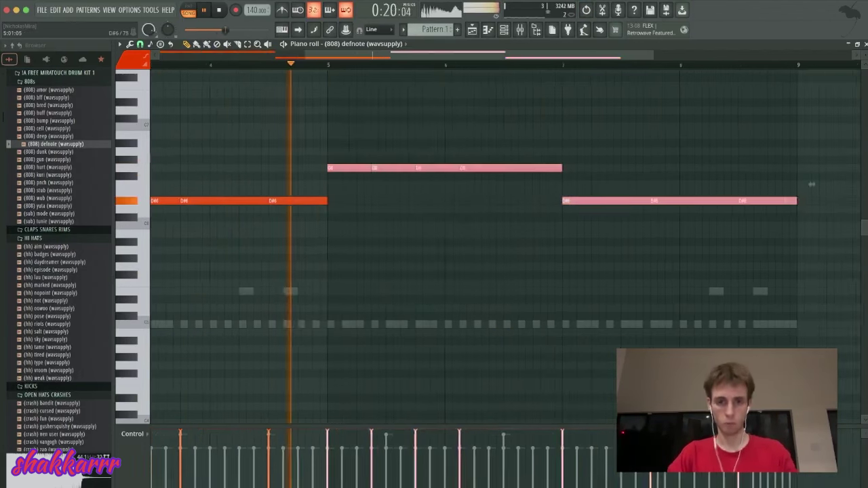
Lower all 808 notes by one octave to G5 and D#5, auditioning the bassline from bar 1 of the pattern.
ctrl+click(437, 144)
ctrl+drag(508, 188, 281, 71)
key(space)
key(space)
scroll(396, 193, up, 2)
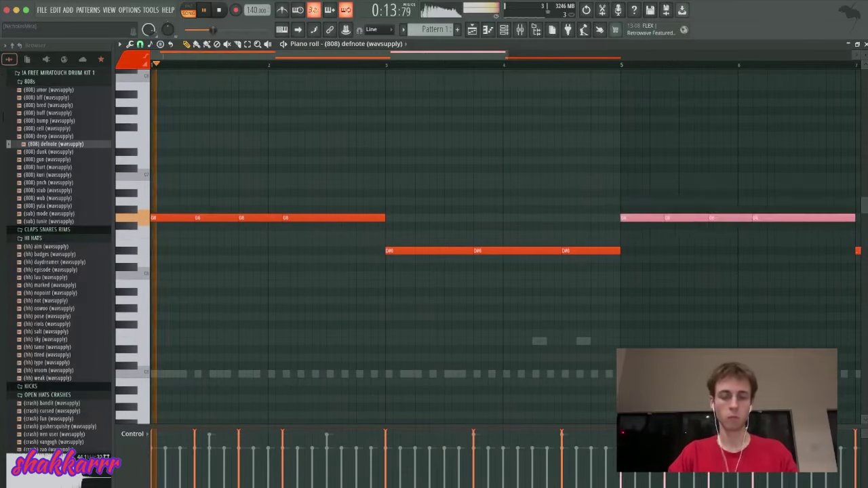
ctrl+click(396, 193)
scroll(502, 244, down, 4)
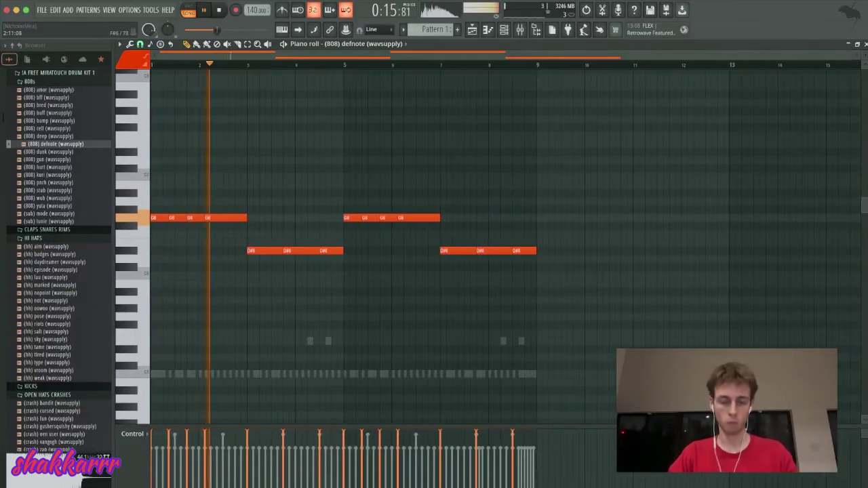
key(ctrl+a)
key(ctrl+Down)
key(space)
key(space)
ctrl+click(550, 333)
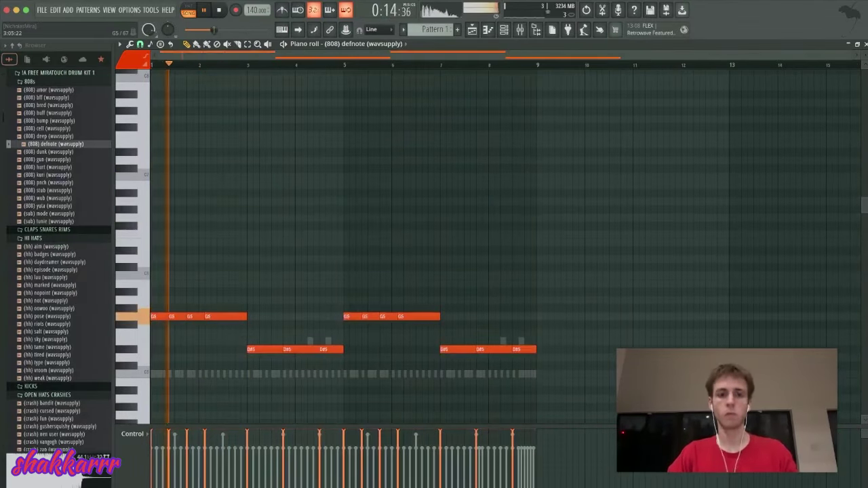
Lower the 808 notes in bars 5 and 6 by two semitones to F5 and leave the piano roll.
mouse_move(233, 317)
mouse_down()
mouse_move(337, 308)
mouse_move(232, 316)
mouse_up()
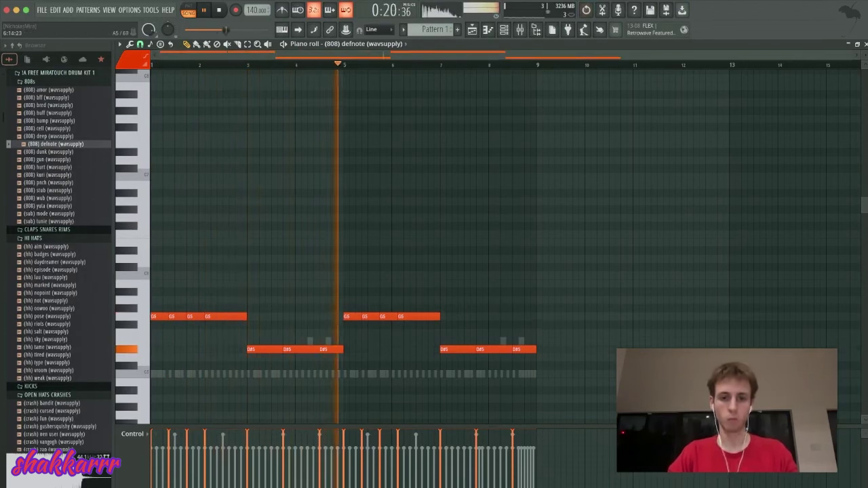
drag(338, 303, 503, 340)
key(shift+Down)
key(shift+Down)
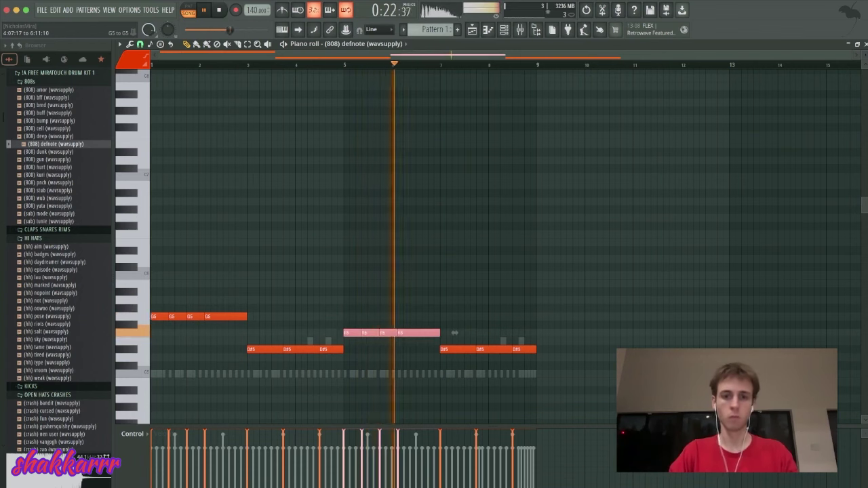
super+click(454, 333)
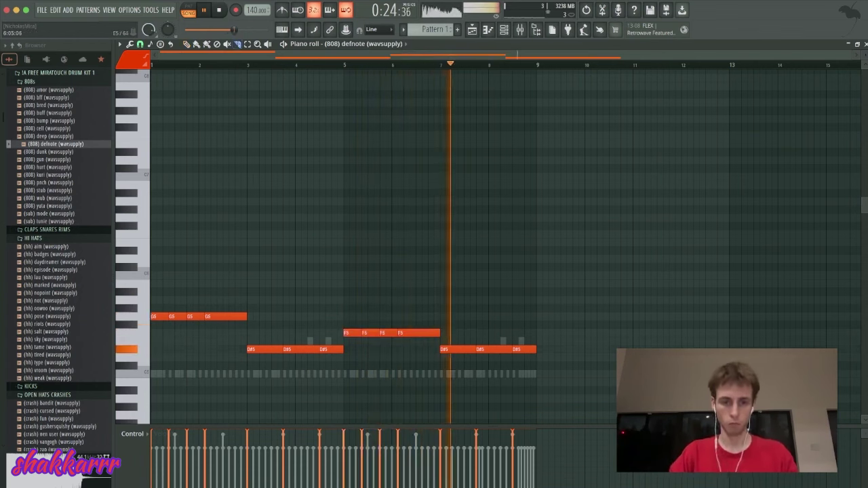
key(Escape)
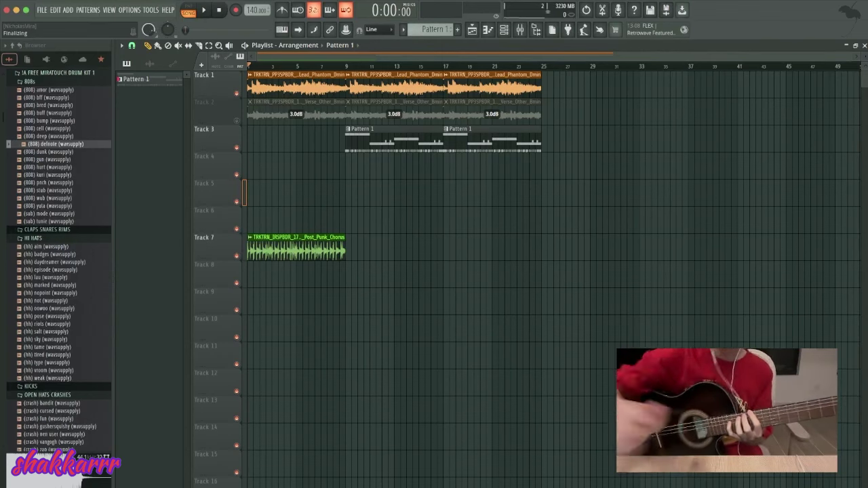
Play the whole arrangement from the start to judge how the loops and Pattern 1 work together.
key(space)
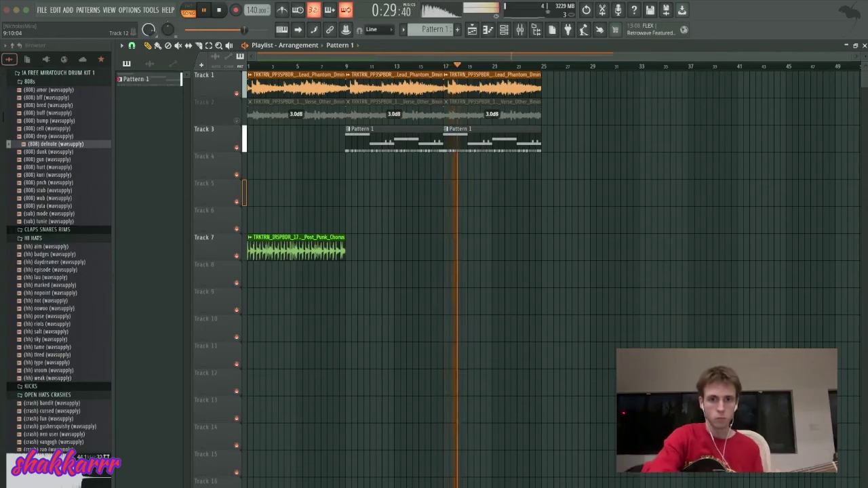
scroll(394, 271, down, 2)
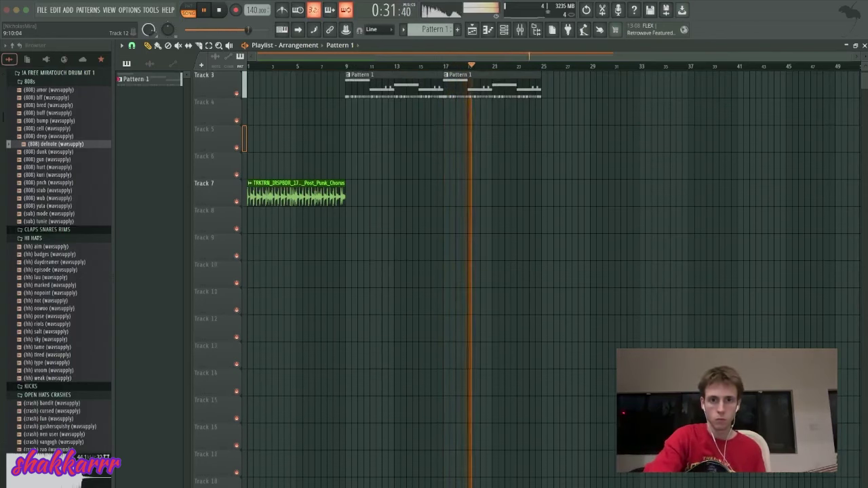
scroll(394, 272, up, 2)
key(space)
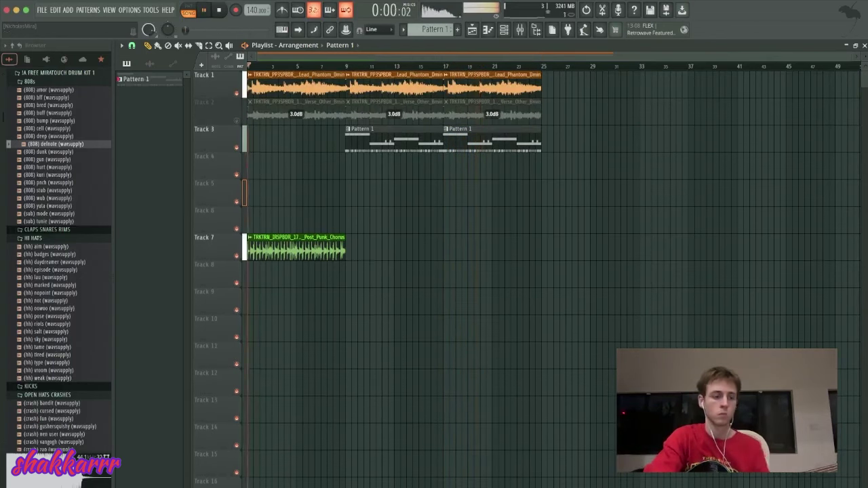
key(space)
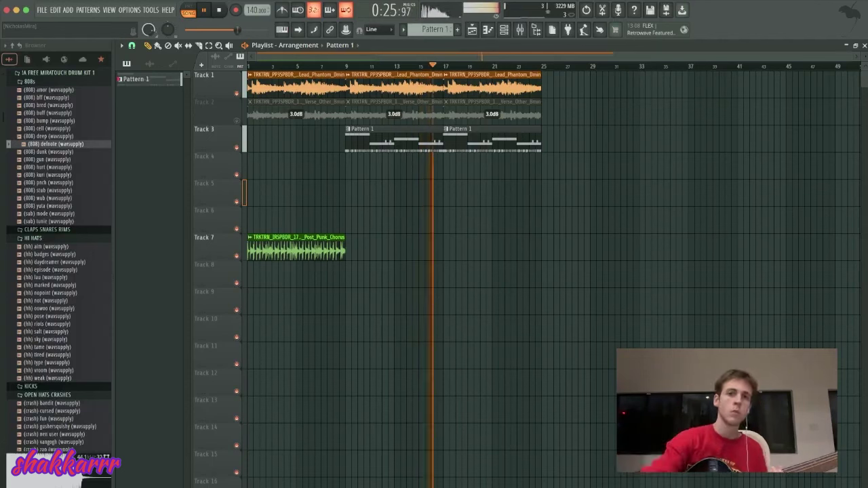
key(space)
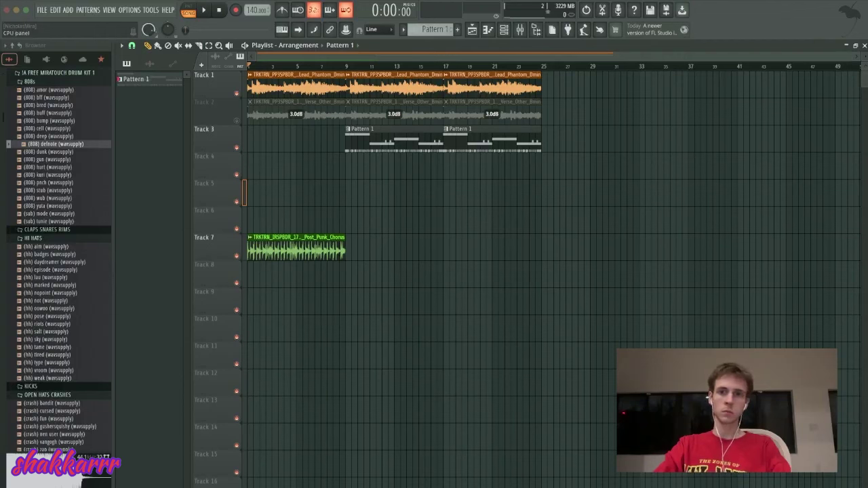
key(space)
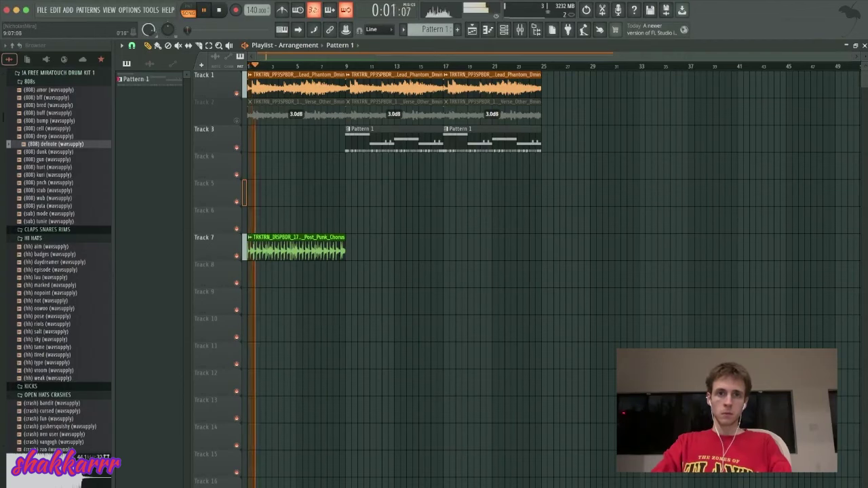
Play from bar 9 of the arrangement and review the 808 notes against the melody in the piano roll.
click(347, 66)
key(F6)
key(space)
key(space)
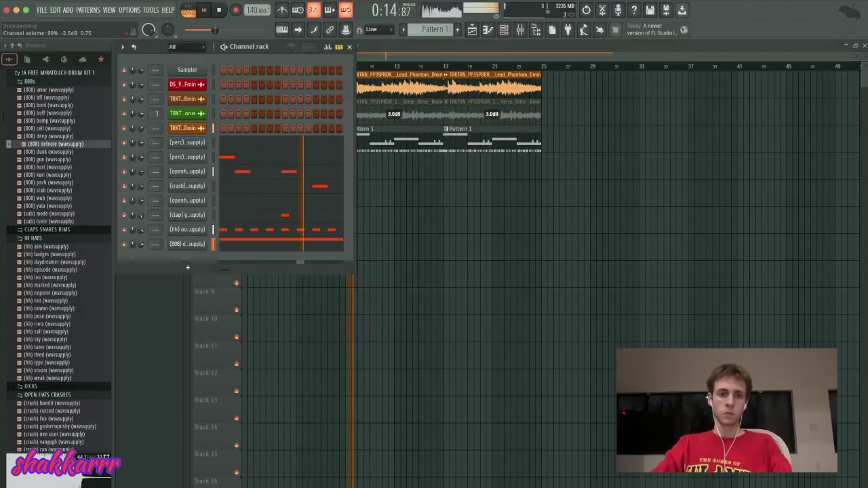
key(F7)
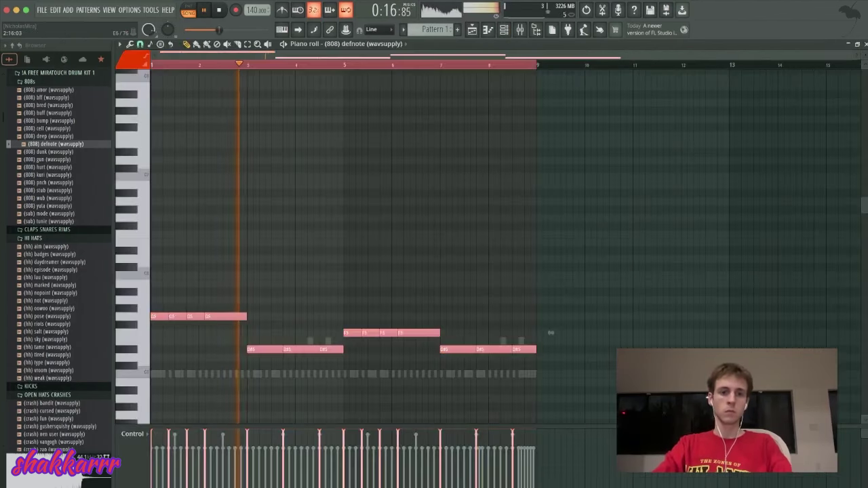
key(space)
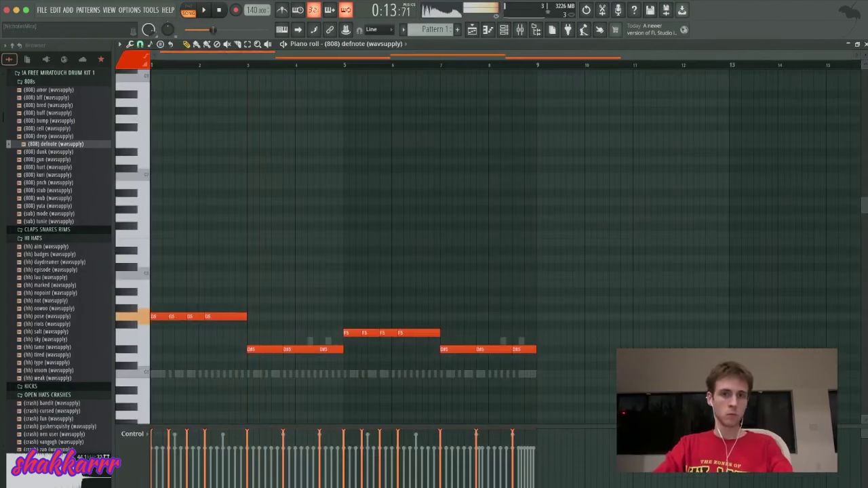
key(F7)
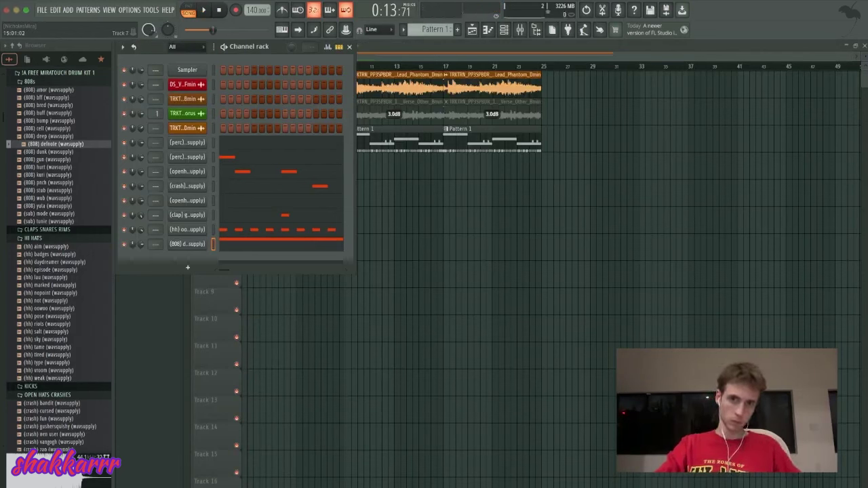
Add the grebeat recording at bar 1 of Track 10 and solo that track.
drag(343, 408, 255, 329)
key(space)
click(236, 337)
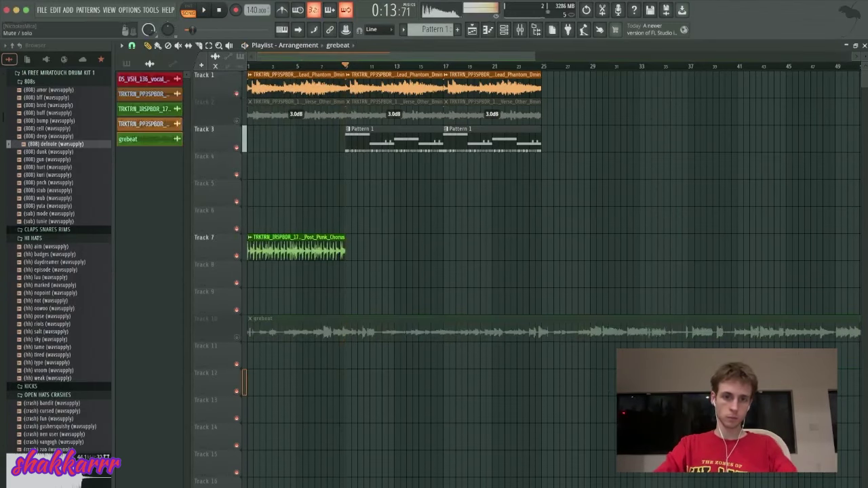
right_click(237, 337)
key(space)
key(space)
key(space)
scroll(269, 301, up, 3)
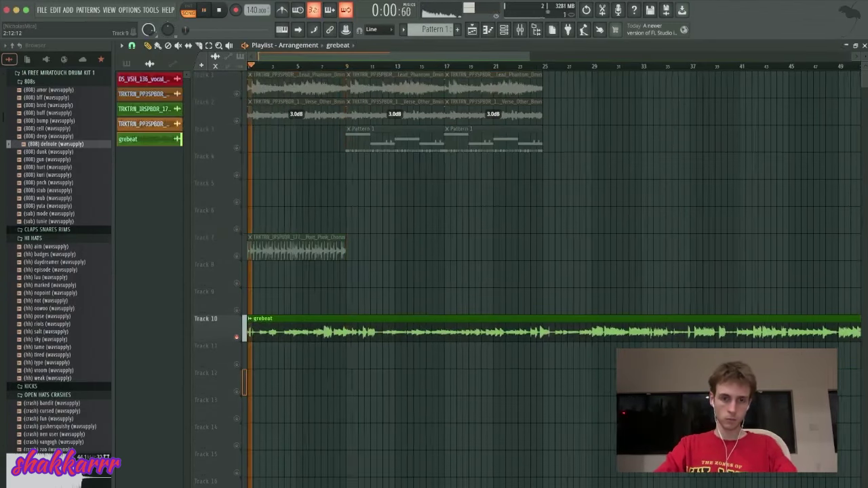
Slip the grebeat audio inside its clip to later passages of the recording, auditioning each from bar 1.
key(s)
scroll(269, 301, left, 1)
key(space)
drag(434, 332, 302, 332)
key(space)
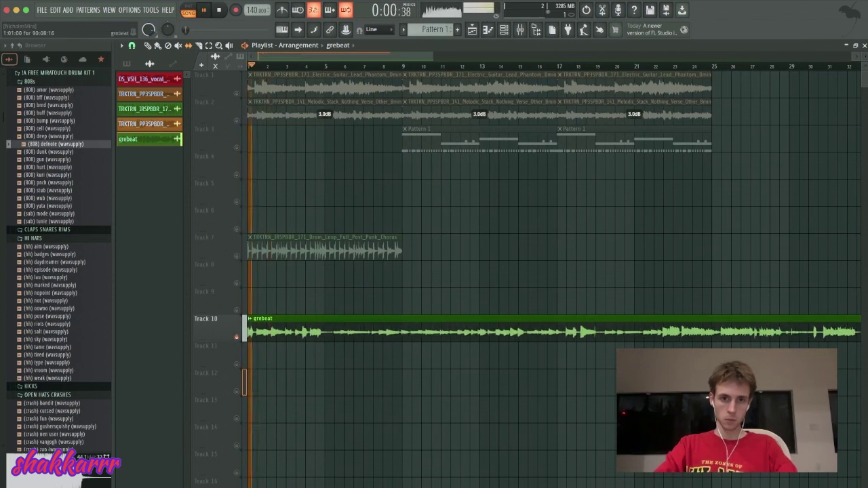
key(space)
drag(380, 333, 294, 332)
key(space)
drag(379, 333, 312, 333)
key(space)
key(space)
key(space)
key(space)
key(space)
key(space)
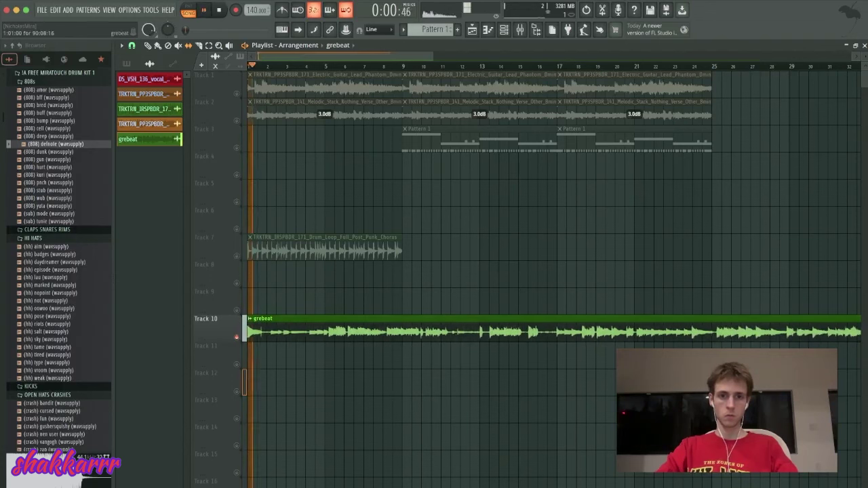
Slip the grebeat audio still further into the recording and audition the passages that fall at bar 1.
key(space)
drag(407, 333, 291, 332)
key(space)
drag(406, 332, 297, 332)
key(space)
key(space)
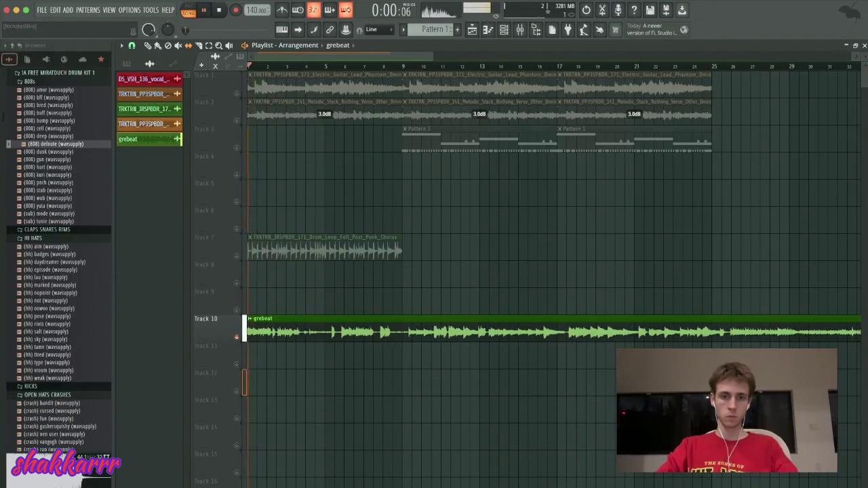
drag(407, 333, 290, 333)
key(space)
key(space)
drag(407, 332, 295, 332)
key(space)
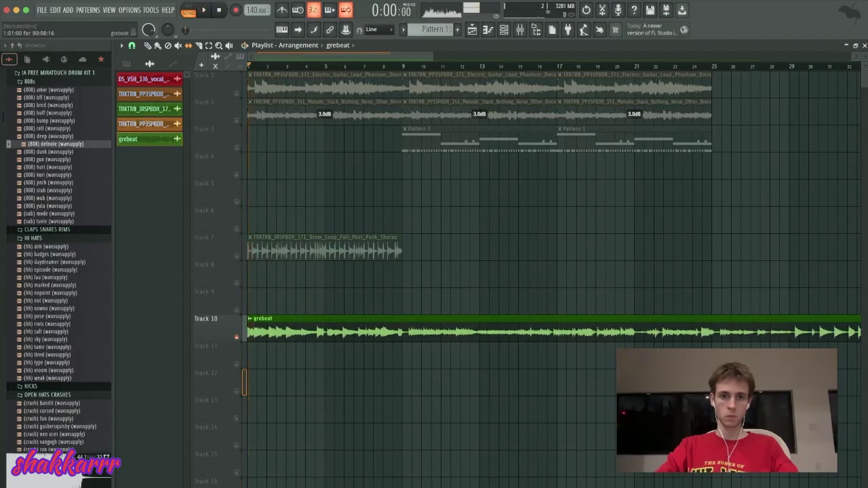
Slip the grebeat audio back to the beginning of the recording, auditioning the passages from bar 1.
key(space)
key(space)
key(space)
drag(407, 333, 489, 332)
key(space)
key(space)
key(space)
key(space)
key(space)
key(space)
key(space)
key(space)
drag(407, 332, 485, 333)
key(space)
key(space)
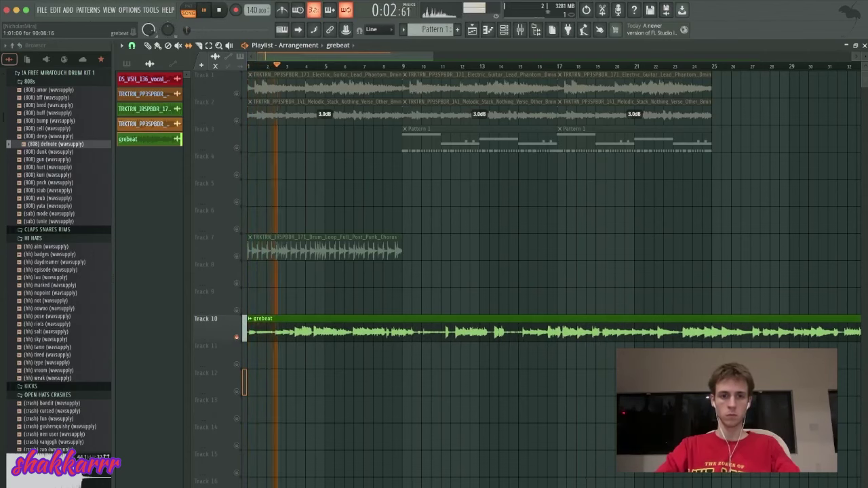
key(space)
key(space)
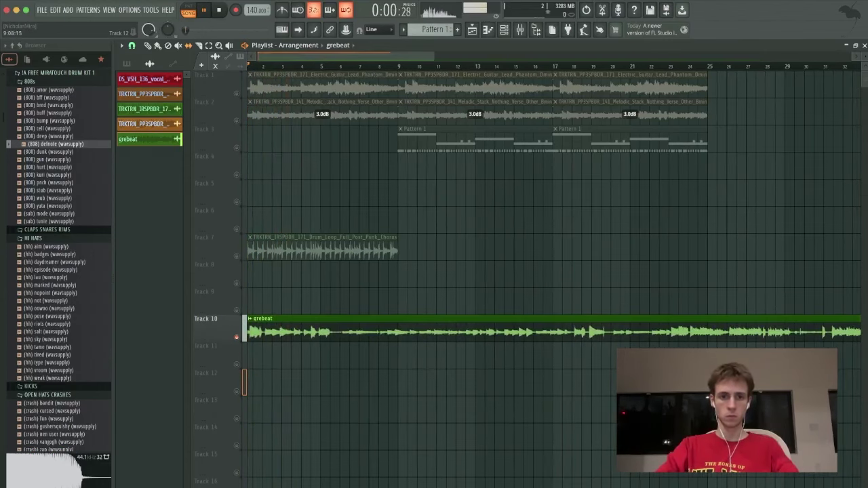
key(space)
key(space)
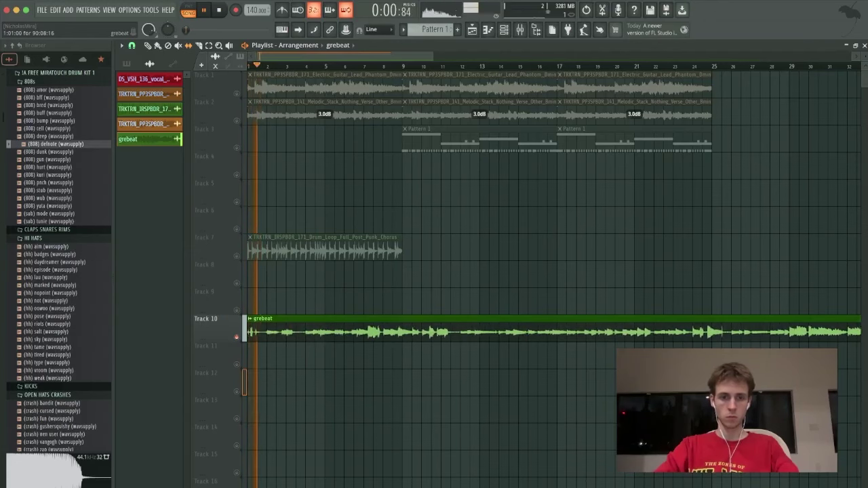
Slip the grebeat audio about three bars forward so an early guitar passage starts at bar 1, and listen through it.
drag(316, 332, 261, 332)
key(space)
key(space)
scroll(261, 331, up, 3)
scroll(261, 332, left, 1)
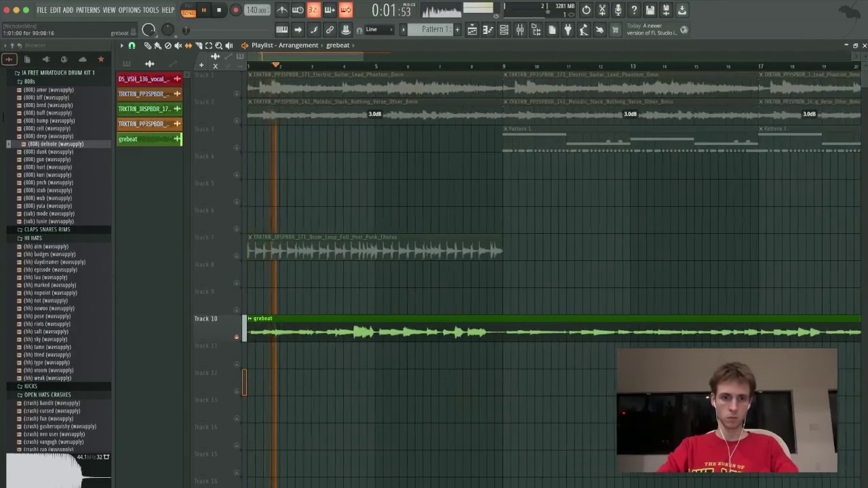
scroll(261, 332, up, 3)
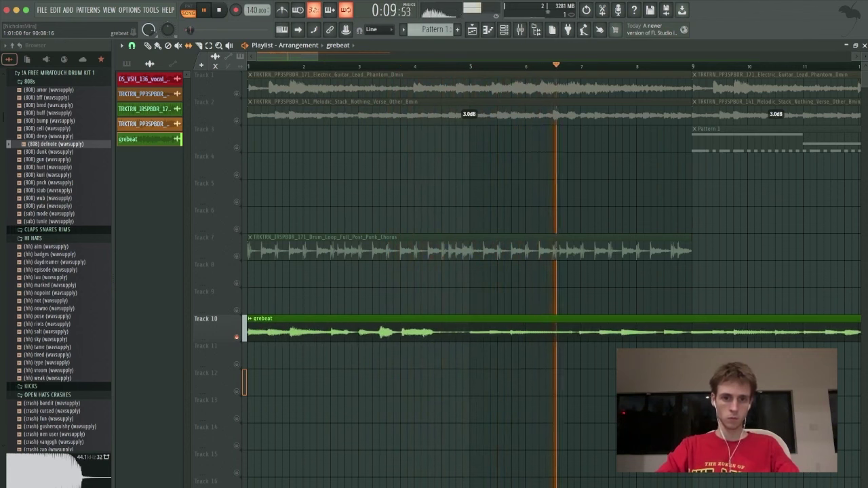
key(space)
key(space)
Raise the formant shift in the grebeat clip's time-stretching settings and close them.
double_click(330, 325)
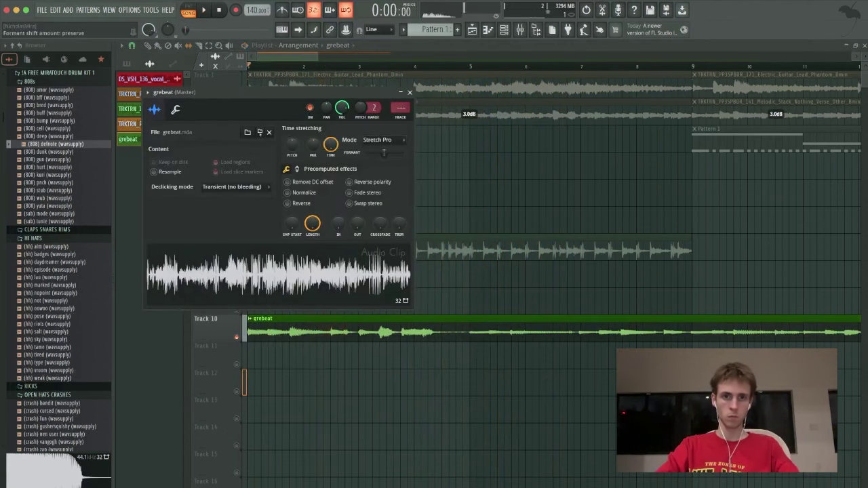
key(space)
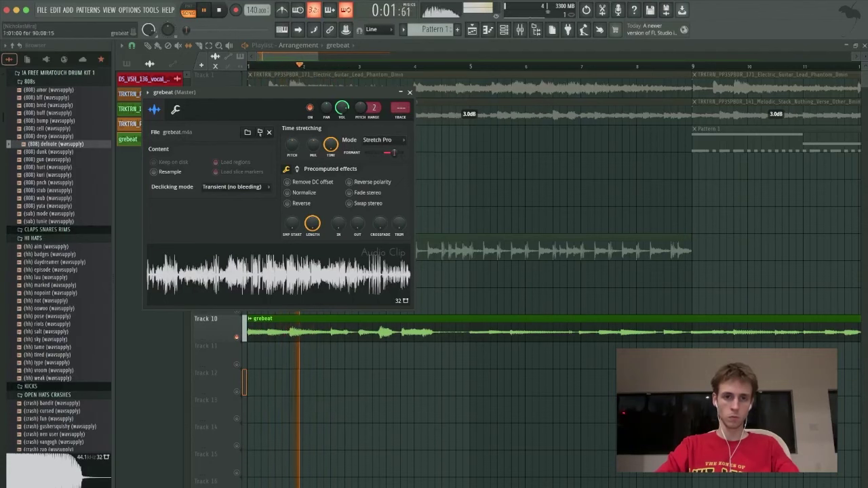
click(410, 93)
Slice the grebeat clip at bars 3 and 5 and delete the piece between the cuts.
click(358, 330)
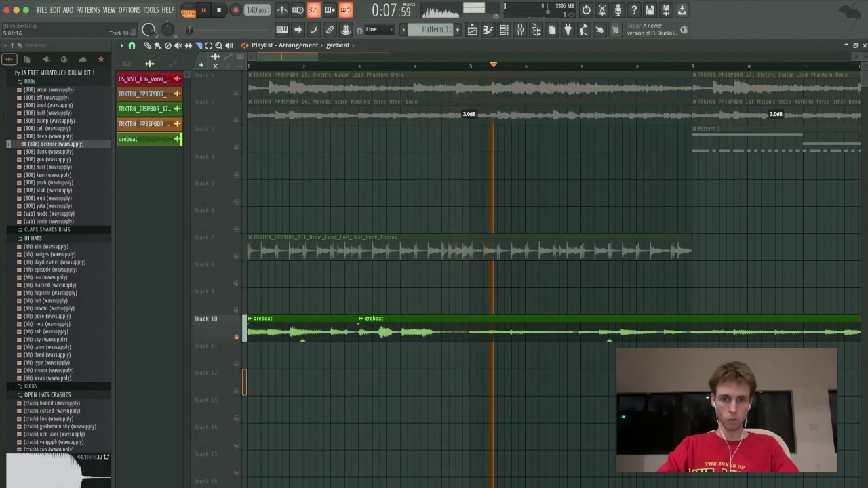
click(470, 330)
right_click(415, 329)
key(p)
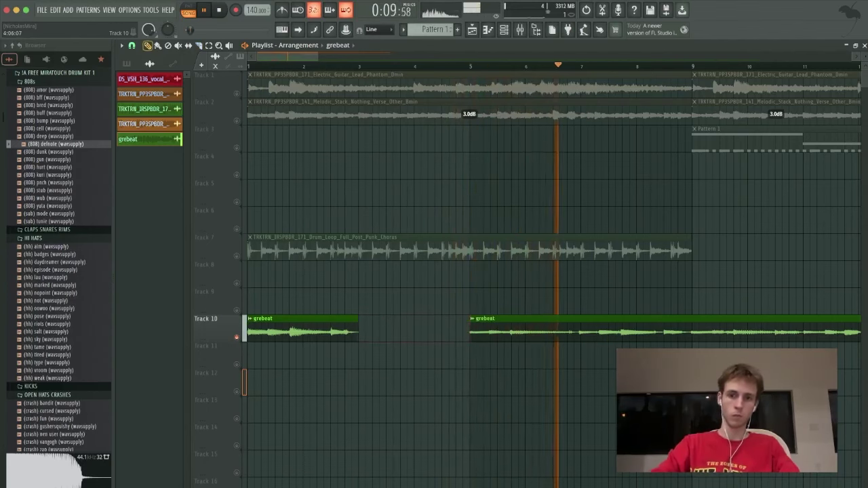
Listen through the grebeat take on Track 10, skipping ahead past bar 28 to find the next usable guitar passage.
scroll(507, 301, down, 3)
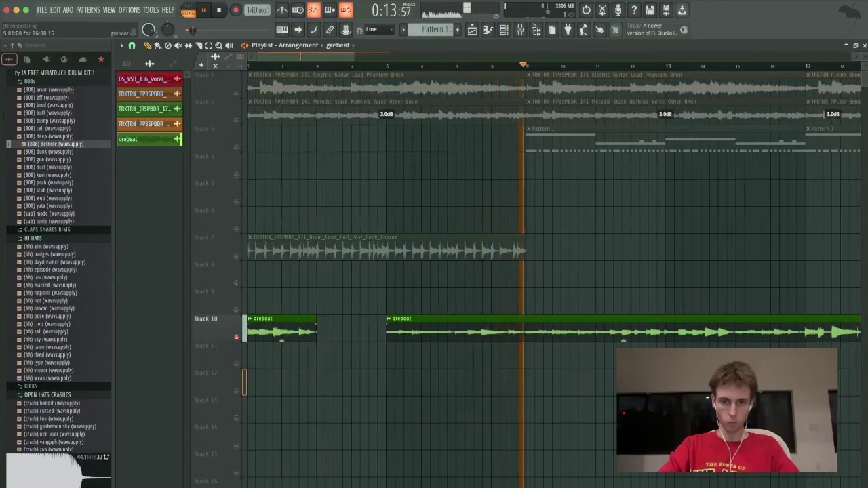
scroll(532, 331, up, 5)
scroll(533, 331, down, 2)
scroll(560, 341, down, 3)
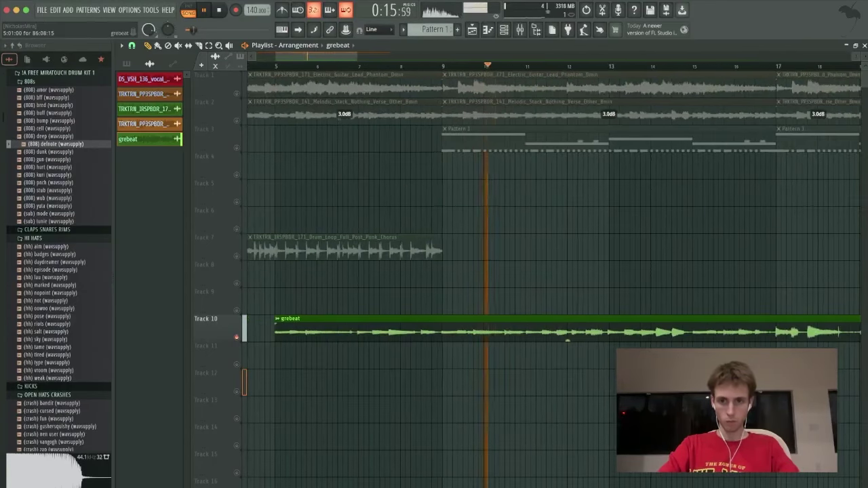
scroll(610, 274, up, 5)
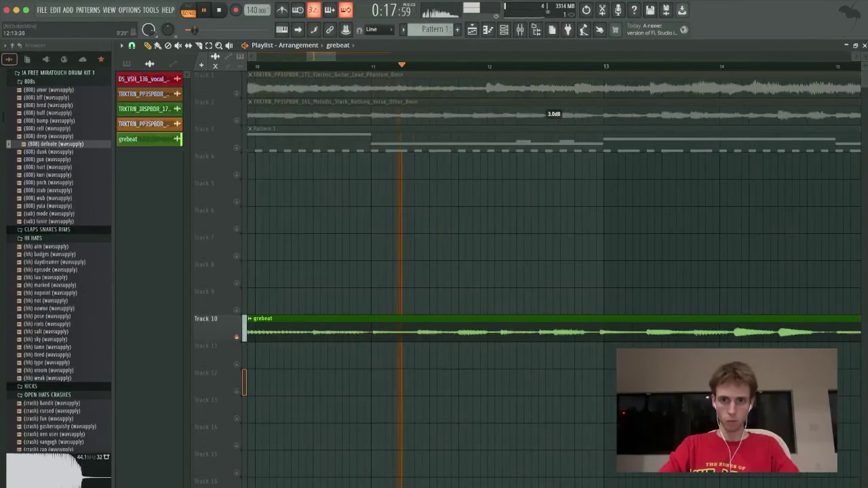
scroll(584, 183, right, 4)
scroll(543, 271, down, 5)
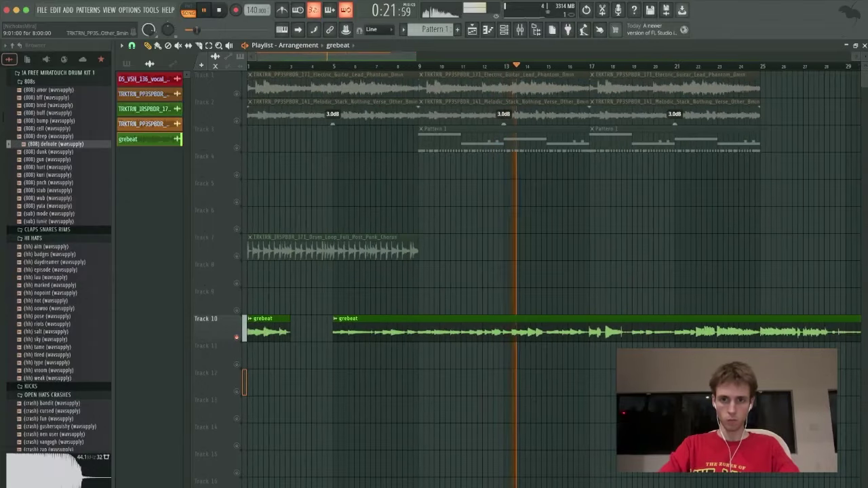
drag(545, 66, 584, 66)
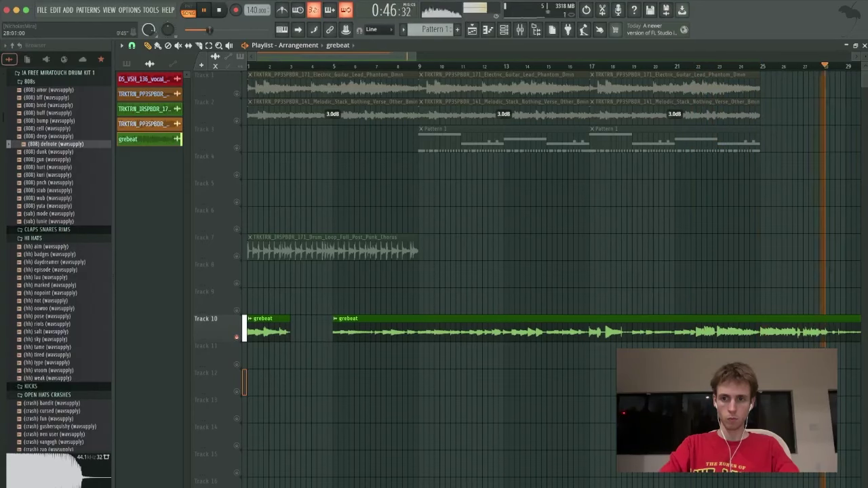
scroll(484, 166, up, 3)
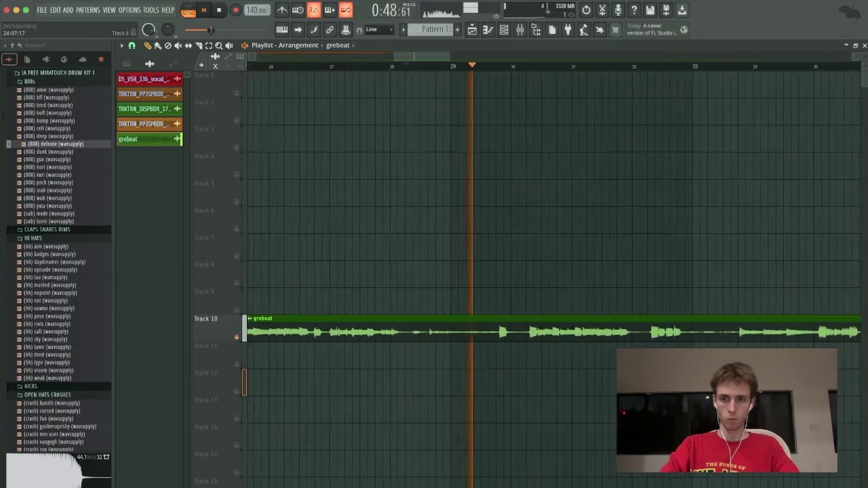
Slice the grebeat clip just before bar 36, delete everything before the cut, and move the remainder to bar 1 on Track 10.
key(c)
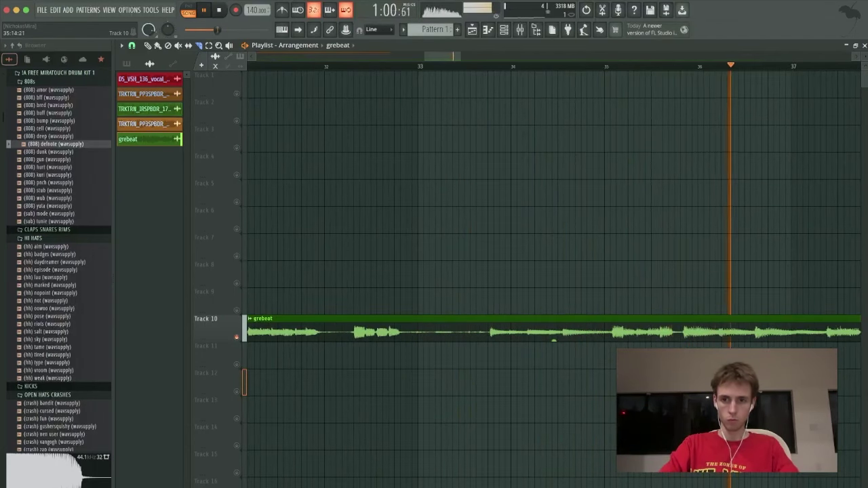
click(667, 329)
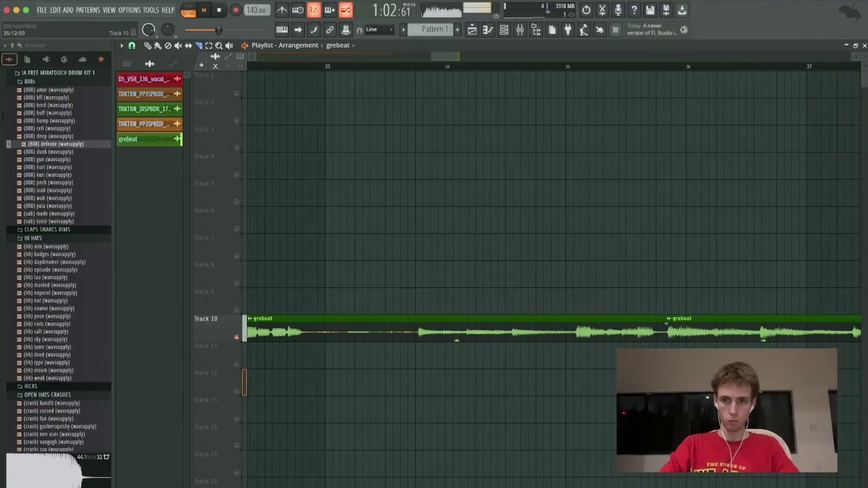
key(p)
right_click(645, 330)
scroll(645, 303, down, 2)
scroll(644, 305, down, 5)
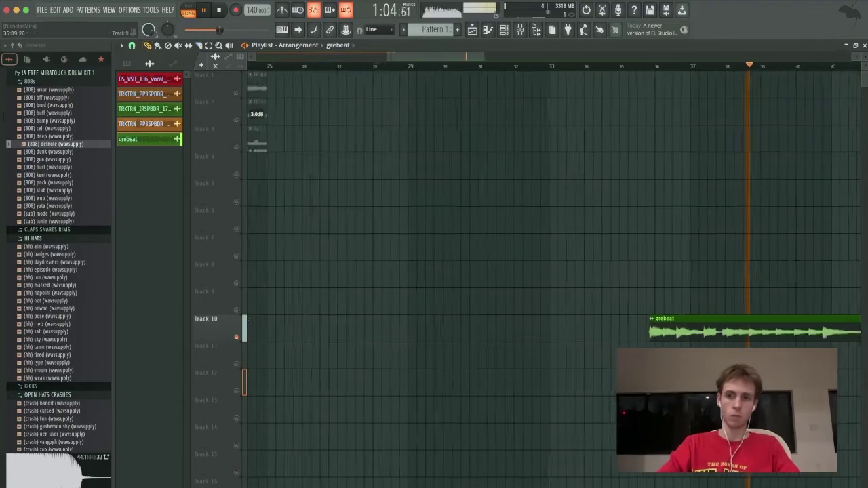
drag(661, 330, 182, 331)
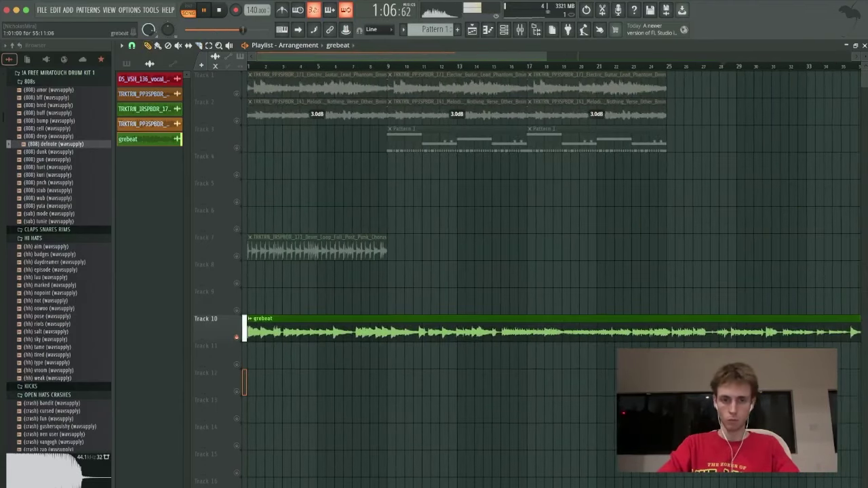
scroll(263, 339, up, 3)
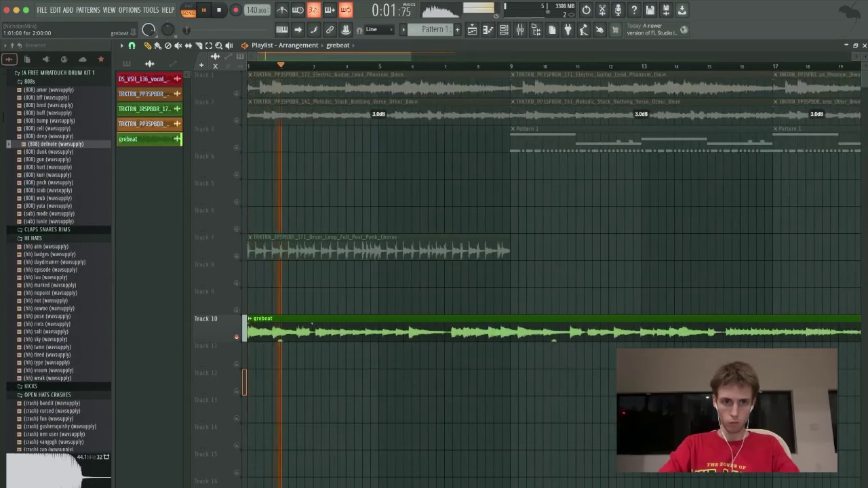
Restart playback from bar 1 and reset the grebeat clip's formant shift to preserve.
right_click(272, 356)
key(space)
key(space)
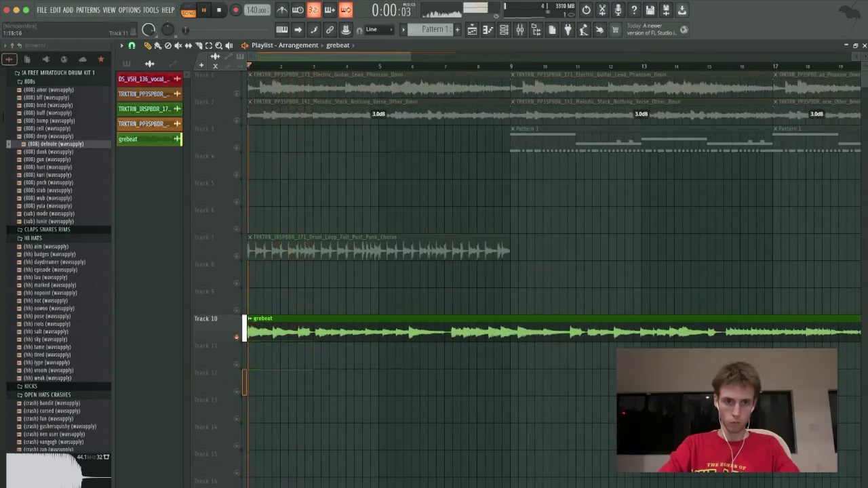
double_click(271, 331)
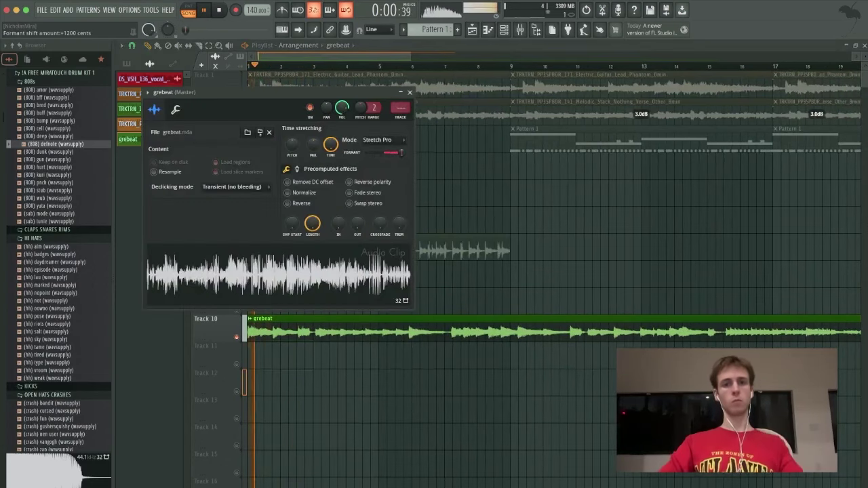
drag(401, 153, 384, 153)
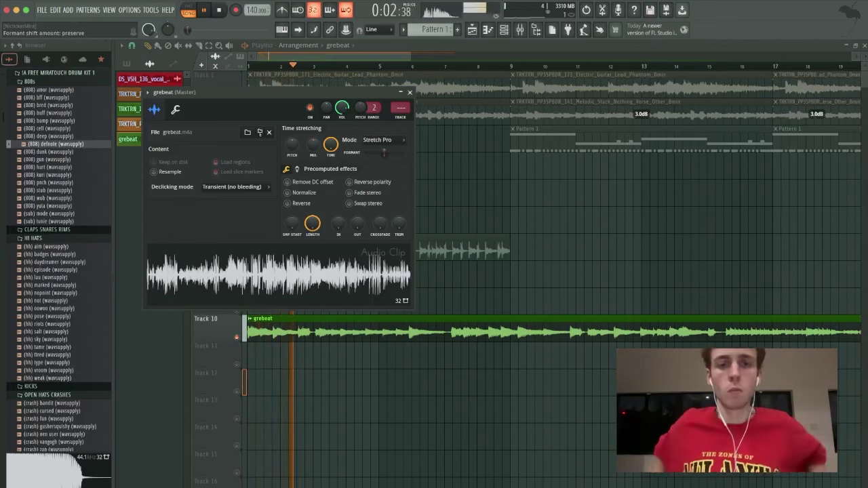
click(409, 92)
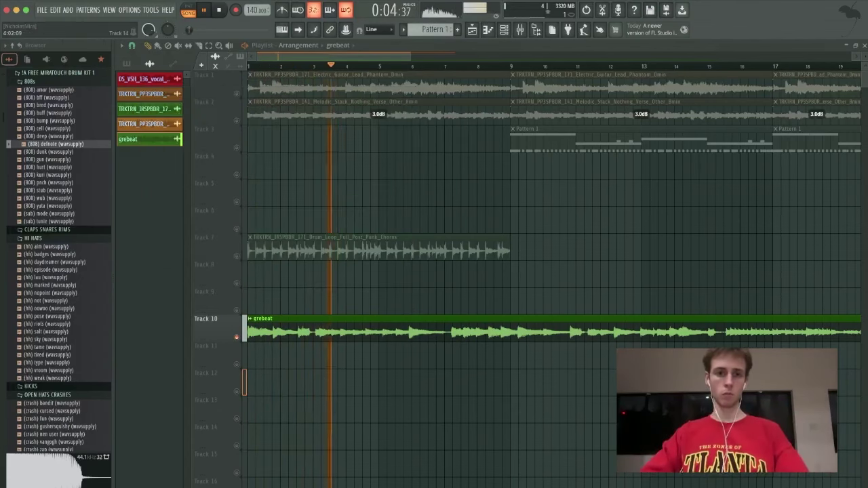
Set the project tempo to 136 BPM against the metronome and switch the grebeat clip's time-stretching mode to Stretch.
scroll(261, 114, up, 4)
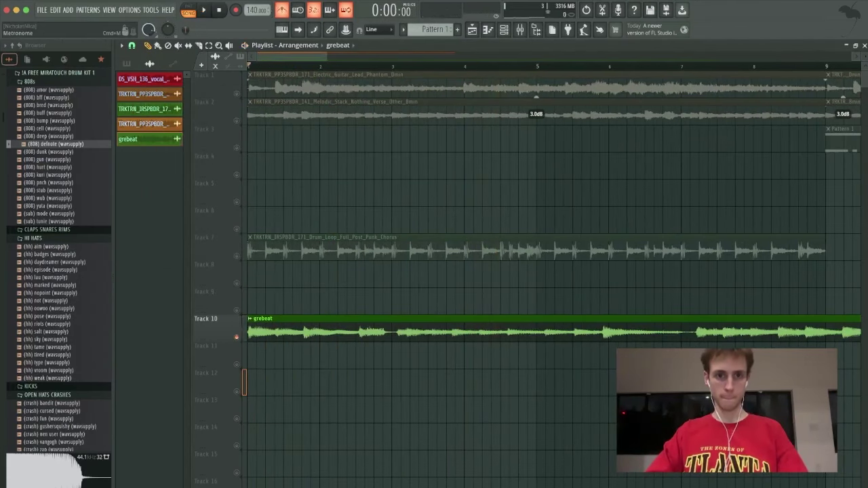
key(space)
double_click(553, 336)
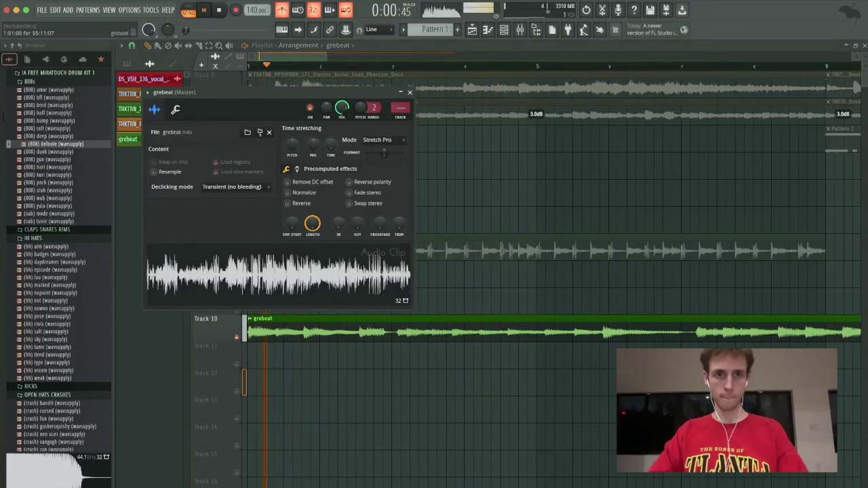
drag(254, 10, 254, 13)
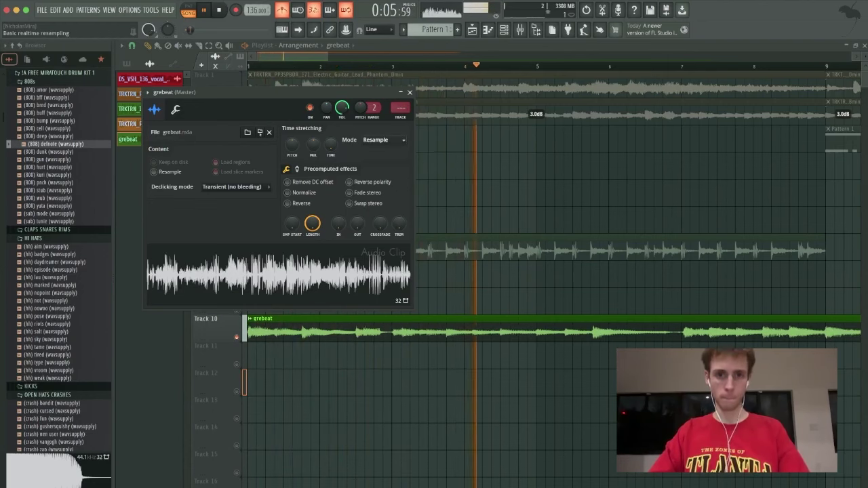
click(384, 141)
Slice the grebeat clip at bars 5 and 7 and delete the piece between the cuts.
scroll(554, 339, right, 3)
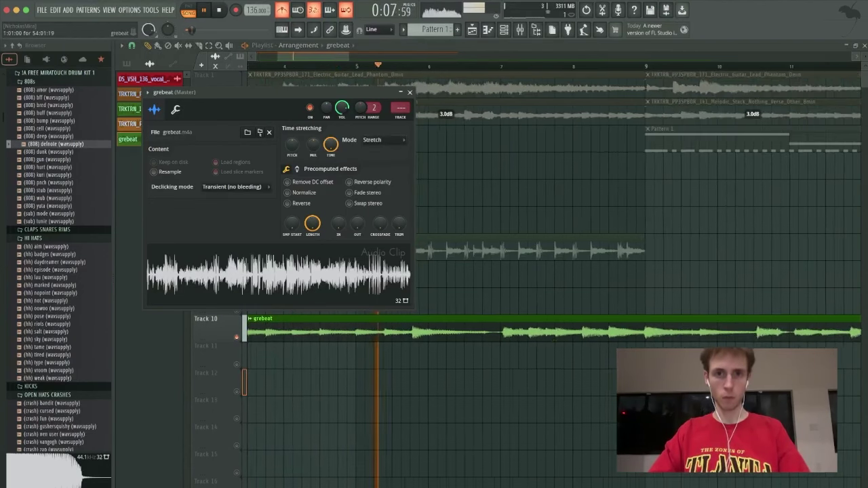
scroll(554, 339, down, 3)
click(554, 340)
scroll(554, 340, left, 3)
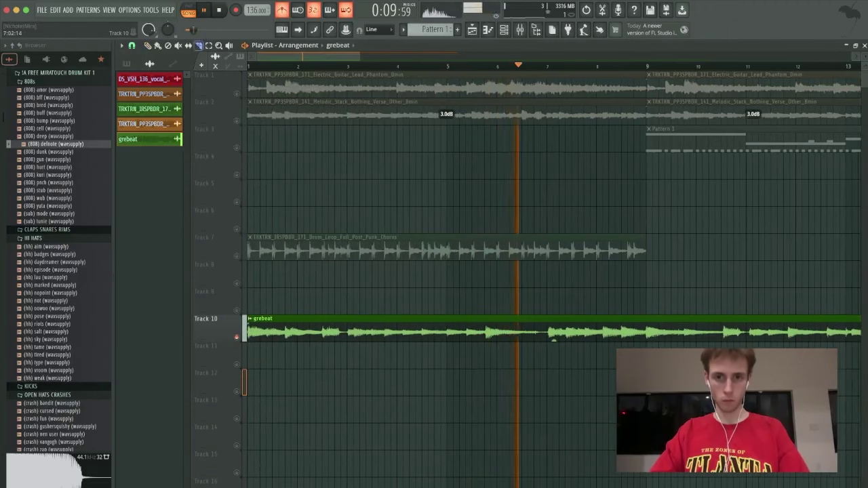
key(c)
click(554, 339)
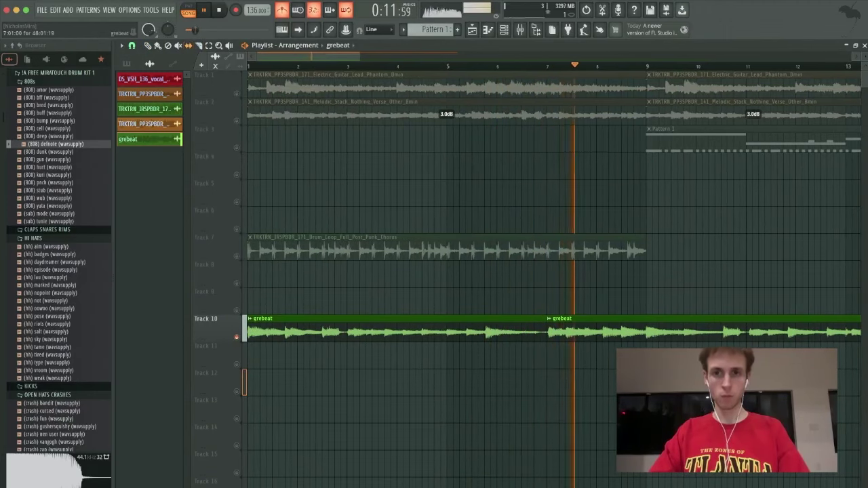
scroll(651, 332, up, 3)
scroll(468, 338, left, 3)
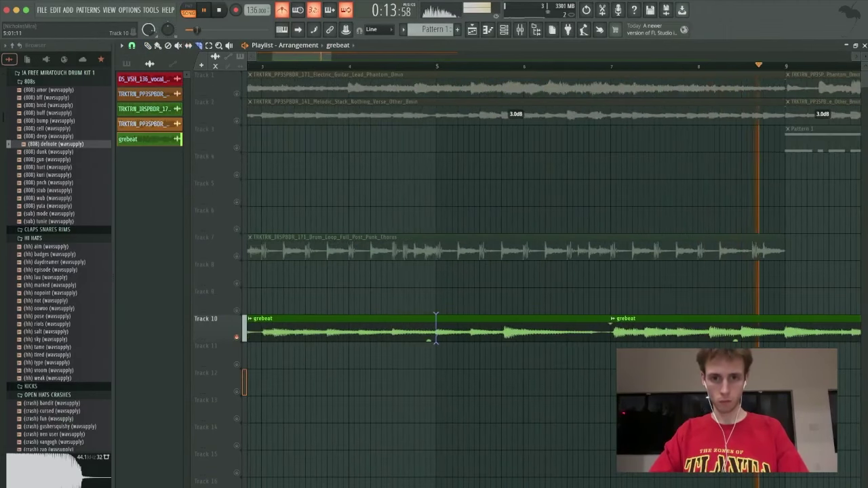
key(Delete)
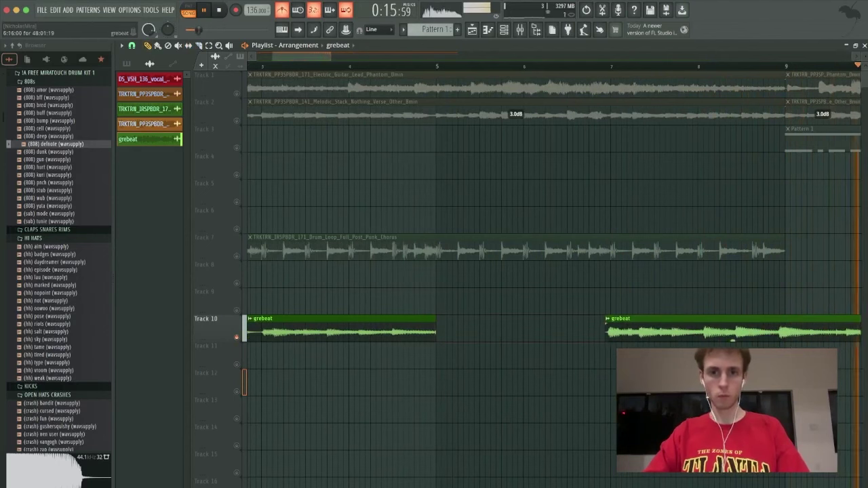
Move the remaining grebeat clip back to bar 5 and play the joined passages from the start.
drag(817, 339, 653, 340)
scroll(648, 340, left, 4)
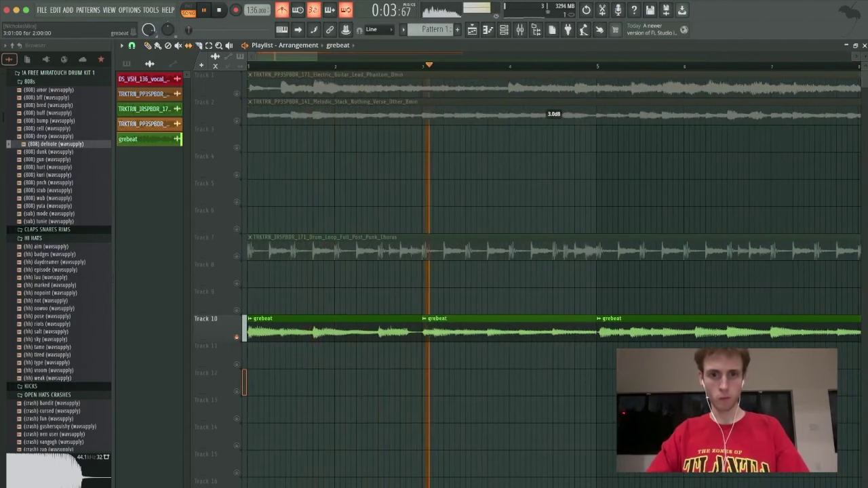
key(space)
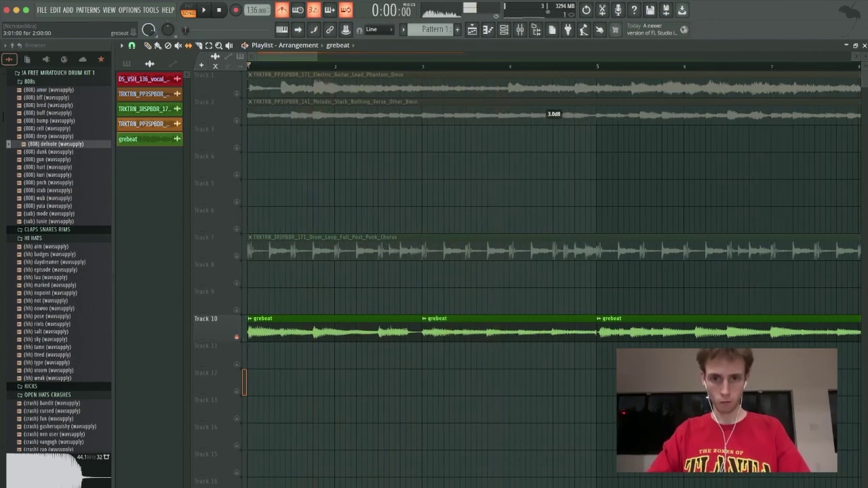
key(space)
scroll(553, 272, right, 2)
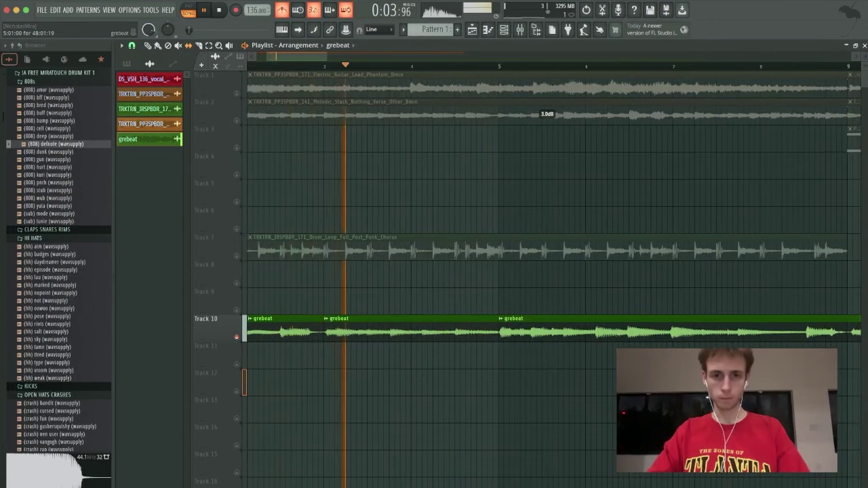
scroll(502, 329, right, 1)
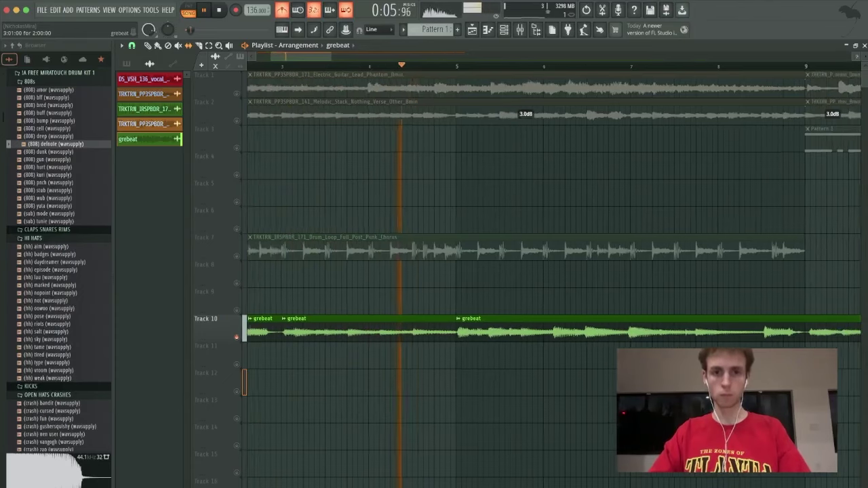
scroll(552, 271, right, 2)
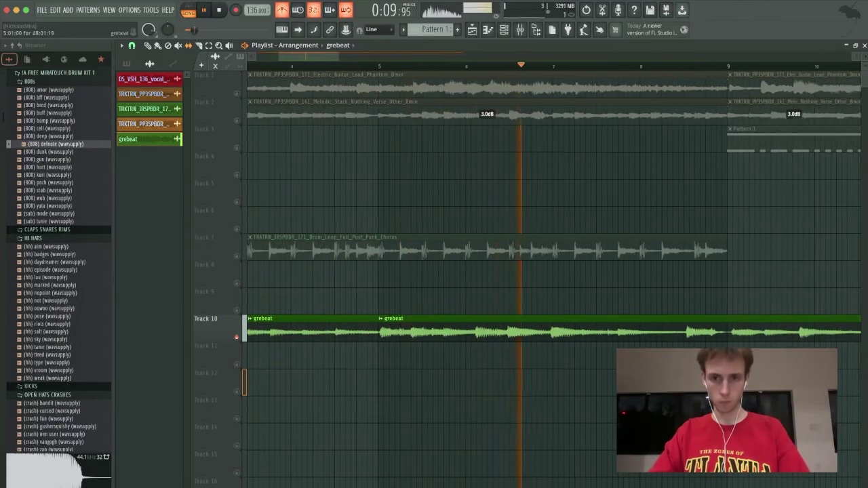
Slice the grebeat clip near bar 7 and at bar 11, and move the rest of the take to bar 1 on Track 12.
key(c)
drag(543, 315, 543, 344)
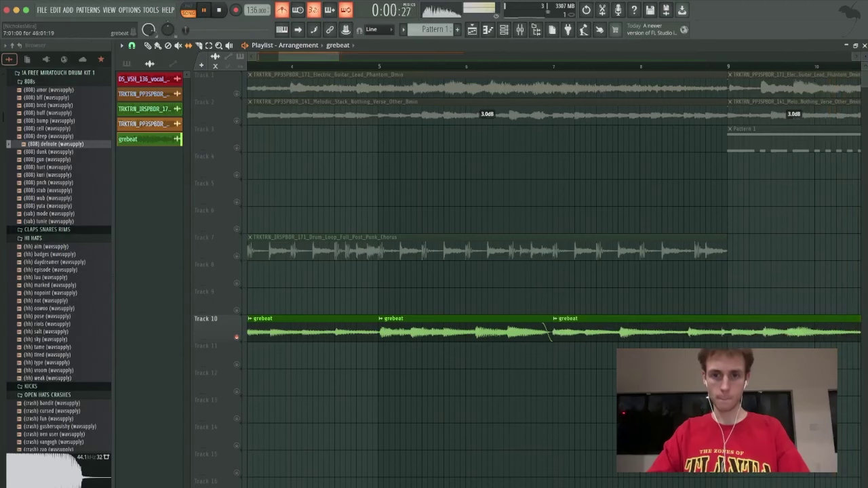
scroll(339, 328, down, 6)
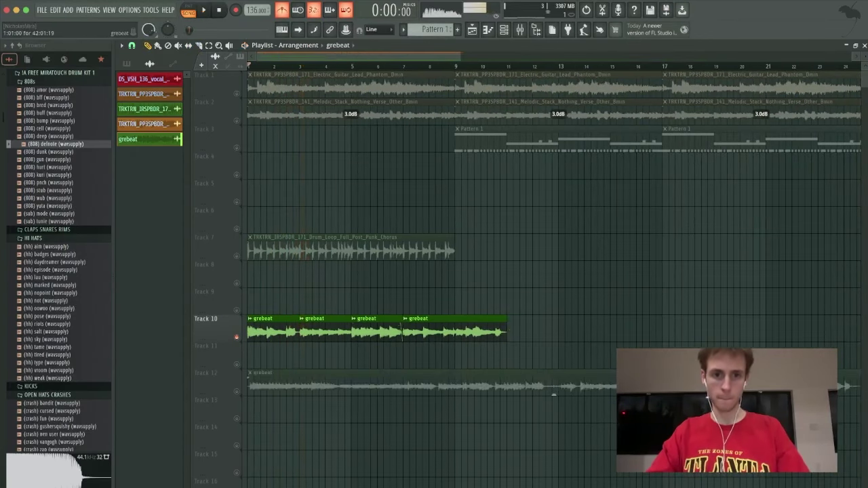
Unmute Track 12 and slip its grebeat audio so the guitar starts exactly at bar 1, playing it together with Track 10.
click(236, 391)
key(space)
scroll(258, 387, up, 6)
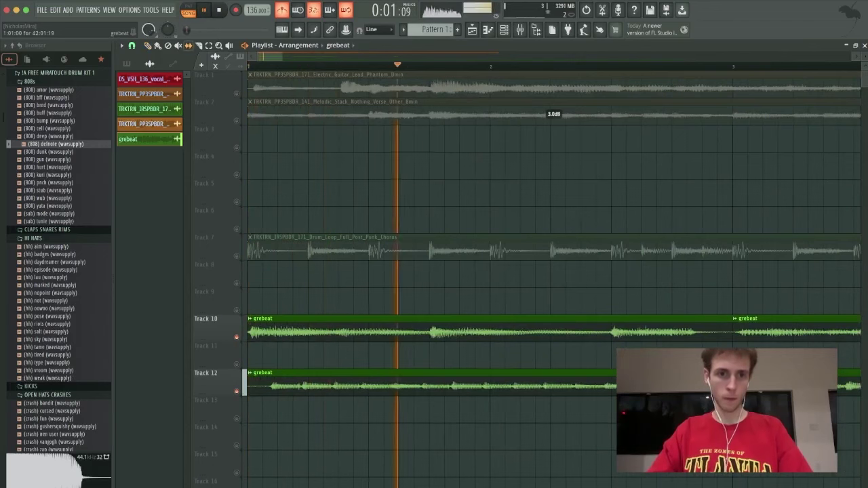
key(space)
key(space)
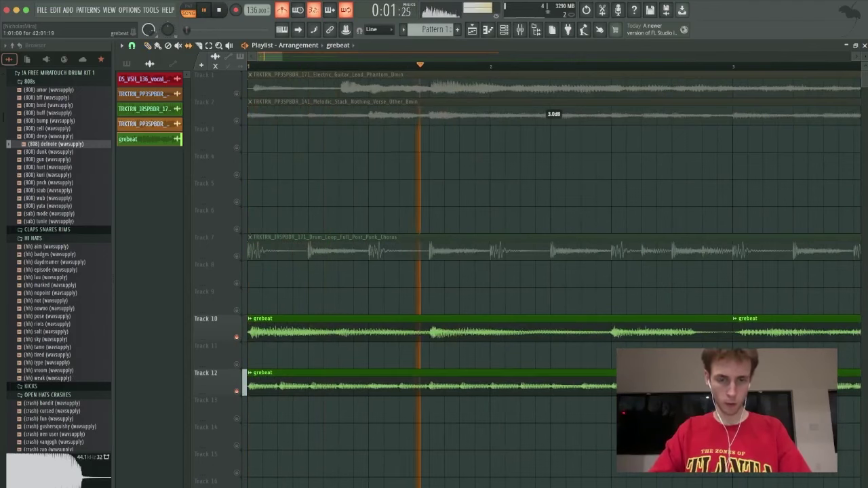
scroll(257, 387, down, 4)
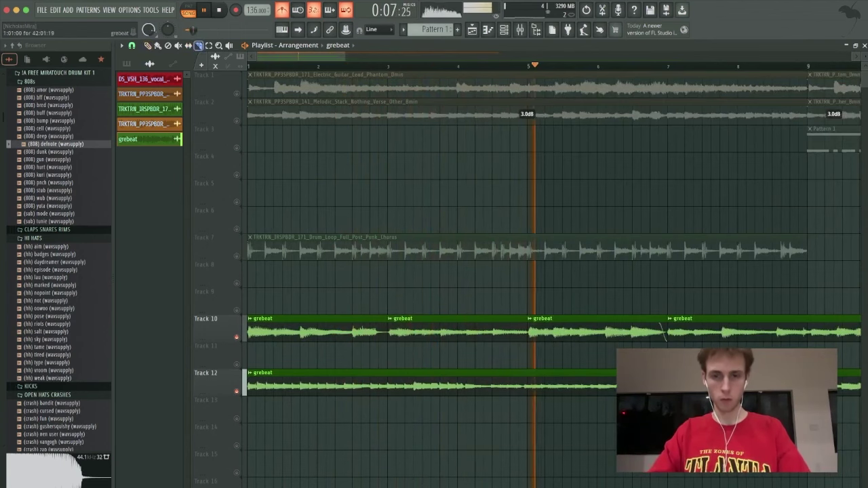
Mute Track 10 and audition the grebeat clip on Track 12 alone.
scroll(258, 339, down, 2)
click(237, 337)
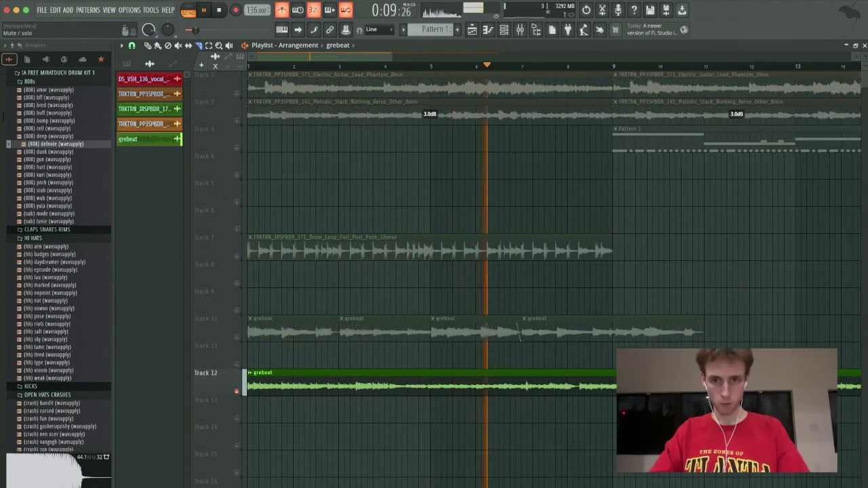
scroll(658, 345, up, 2)
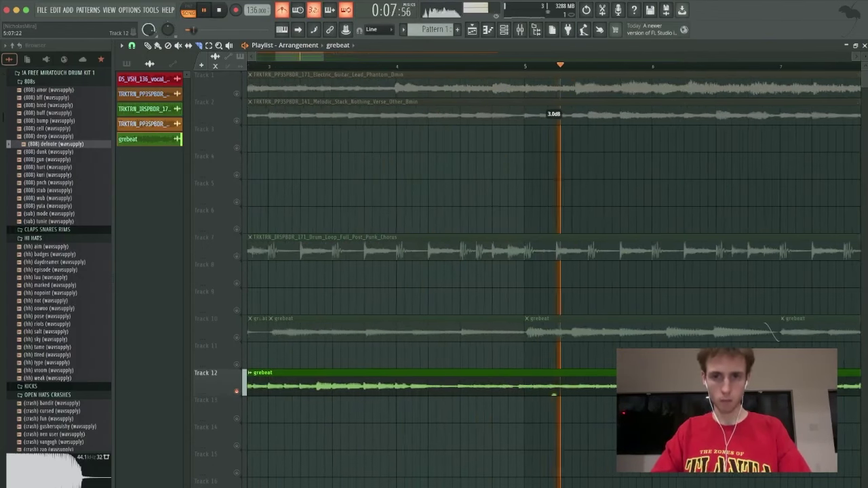
Slice the Track 12 grebeat take just past bar 5, delete the rest, and stretch the kept part as a unique clip to bar 5.
key(space)
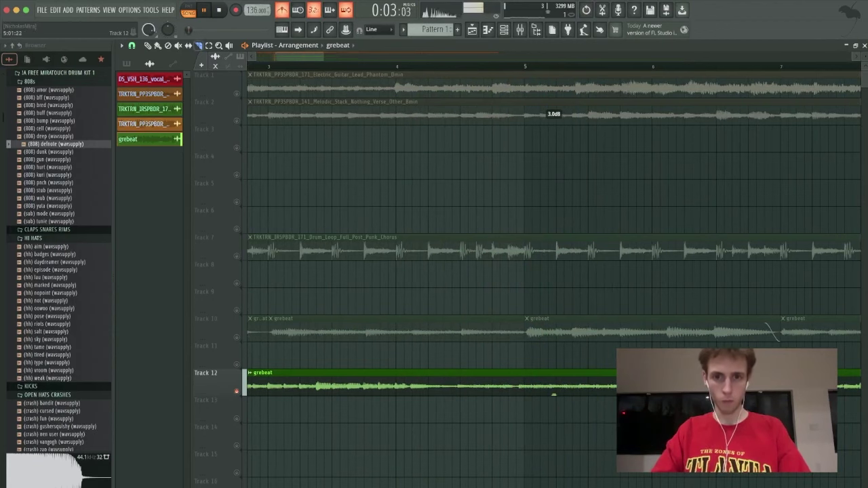
drag(529, 373, 529, 395)
key(Delete)
key(p)
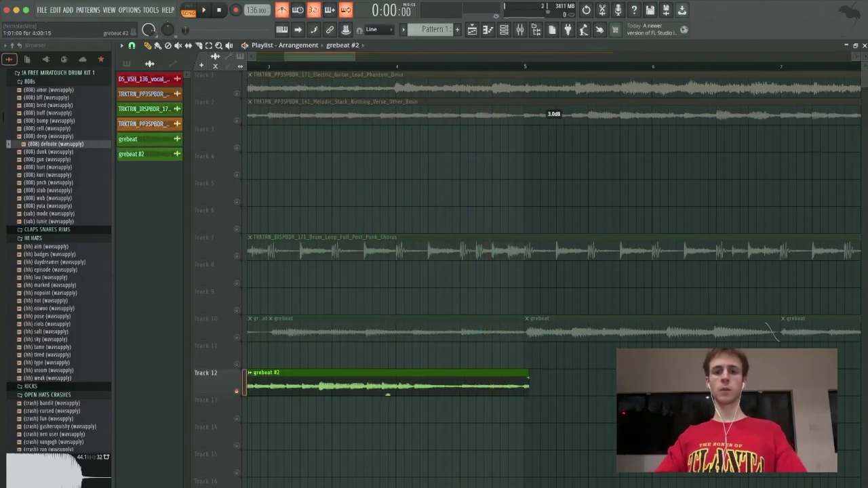
double_click(388, 384)
key(Escape)
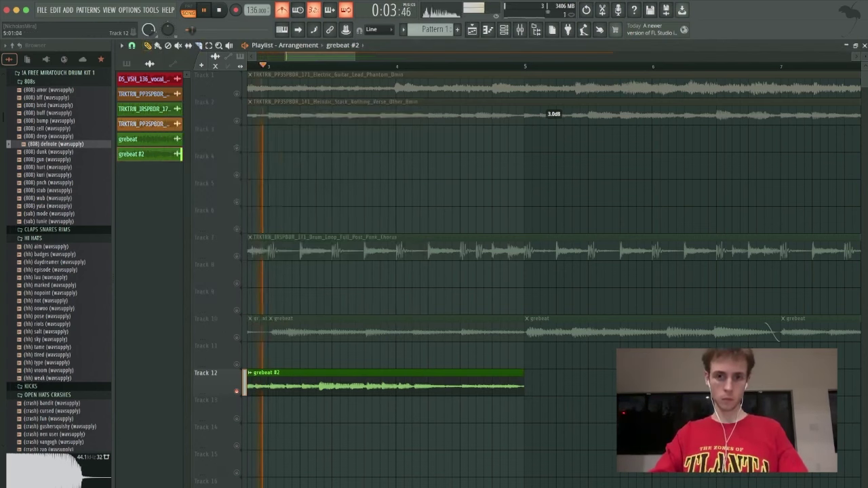
Extend the stretched Track 12 clip to just past bar 9 and slice it at bar 5.
drag(523, 386, 780, 385)
scroll(468, 358, down, 3)
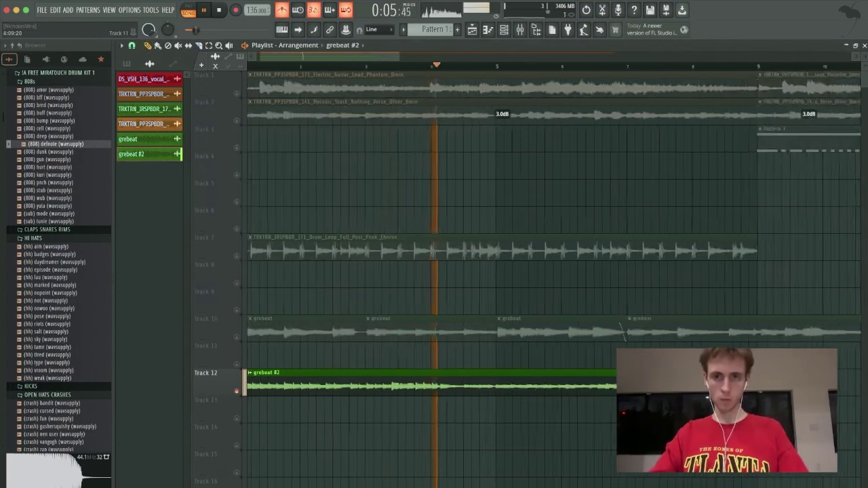
scroll(430, 387, down, 2)
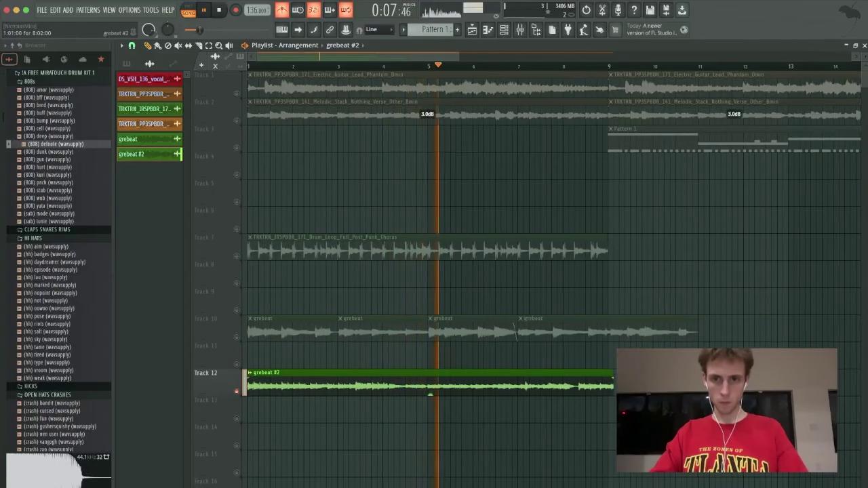
key(c)
drag(429, 366, 429, 399)
Play the Track 12 take from bar 5, slice it just before bar 7 and delete the remainder.
scroll(514, 357, up, 3)
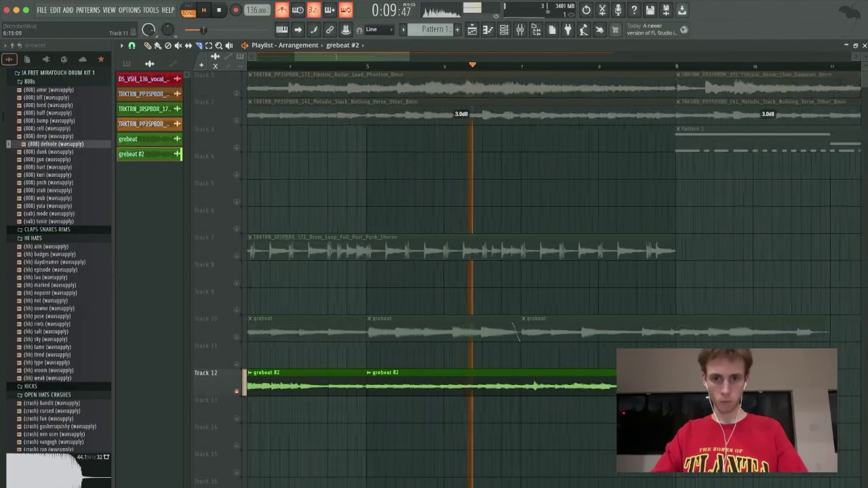
scroll(514, 357, up, 2)
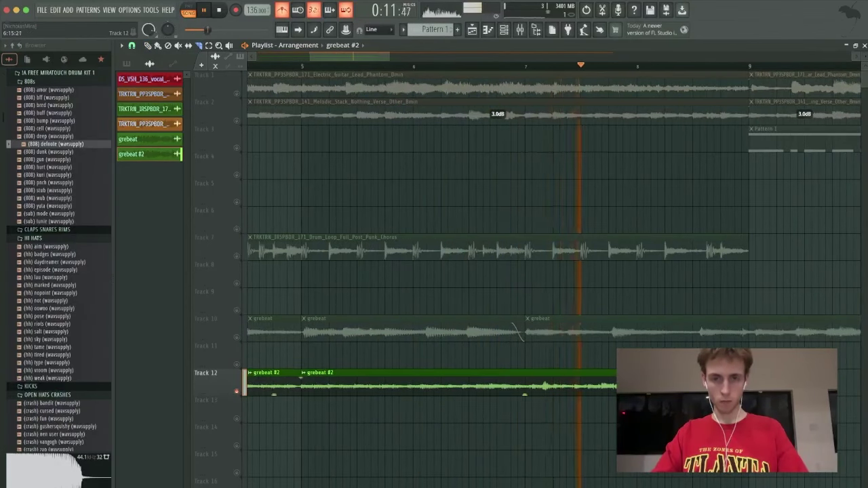
scroll(521, 379, up, 2)
key(space)
key(space)
scroll(536, 382, left, 4)
scroll(571, 381, right, 2)
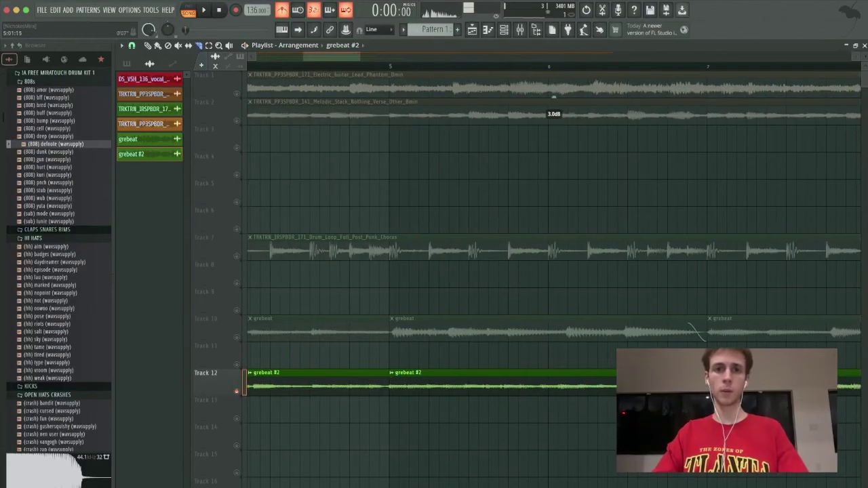
key(space)
scroll(554, 271, right, 2)
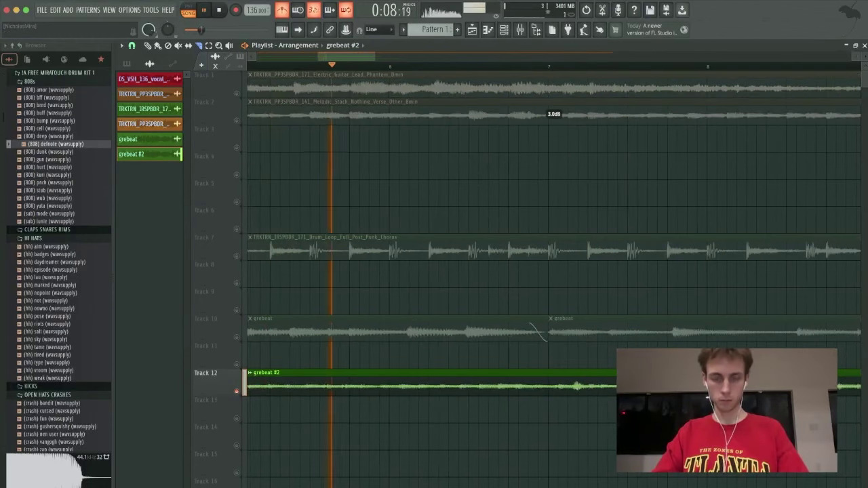
scroll(531, 285, down, 1)
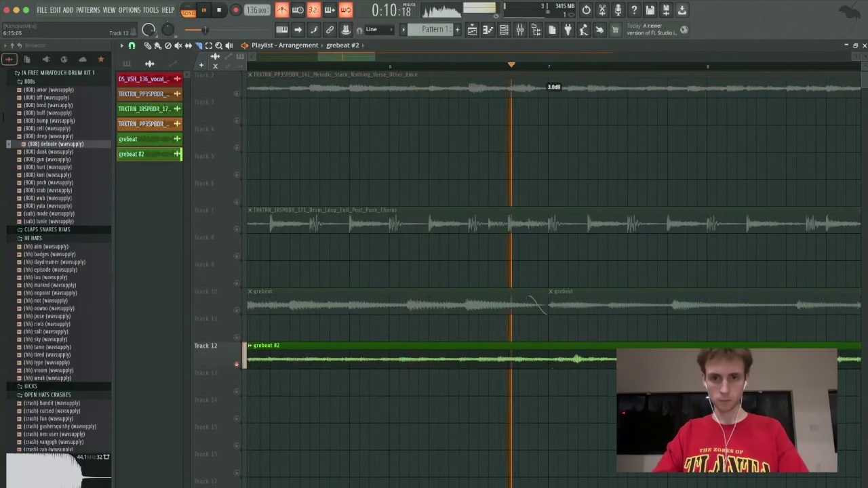
key(space)
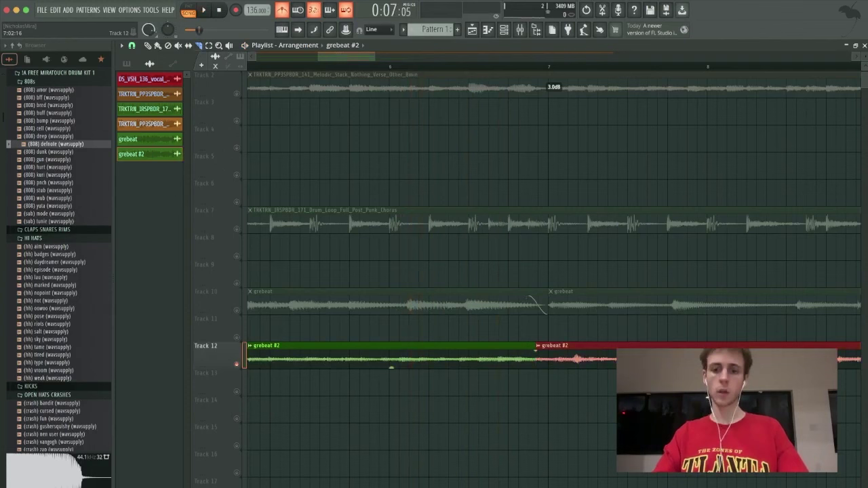
key(Delete)
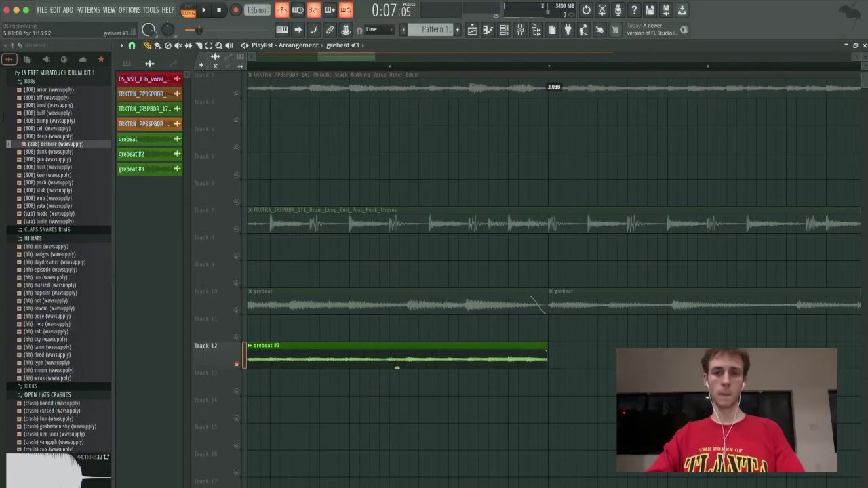
Stretch the bar 5 slice on Track 12 as a unique clip to end exactly at bar 7, and play it.
key(space)
key(space)
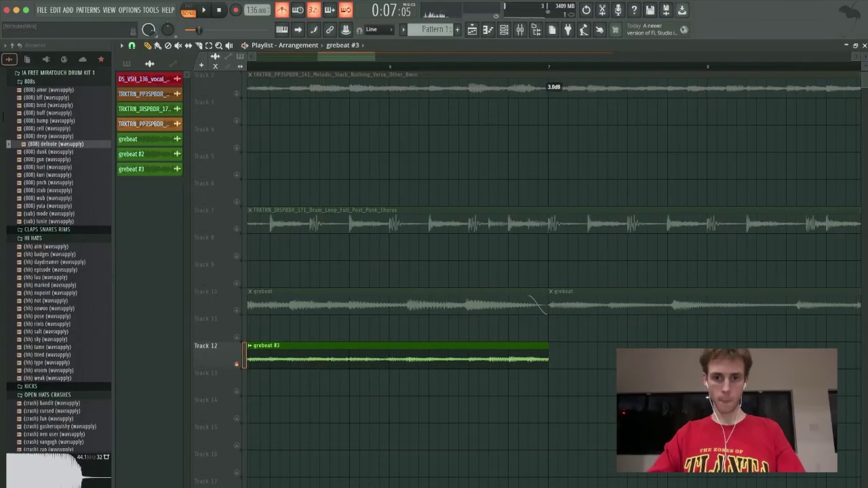
key(space)
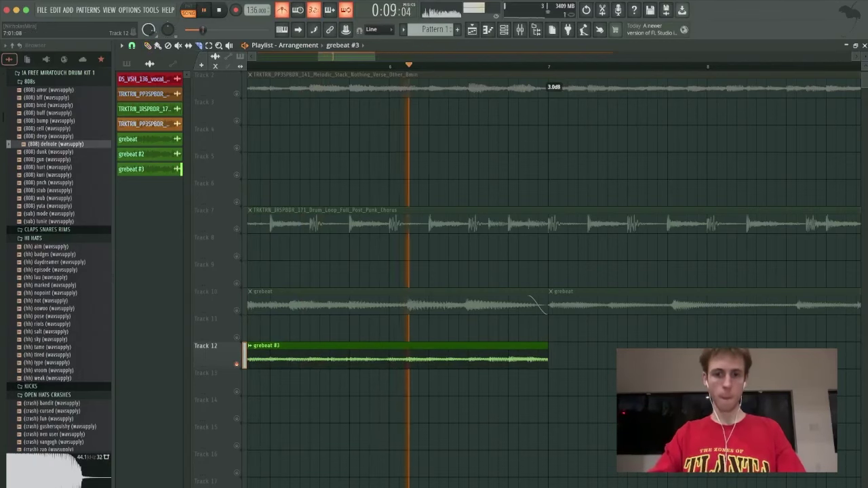
scroll(542, 356, down, 3)
scroll(541, 305, down, 3)
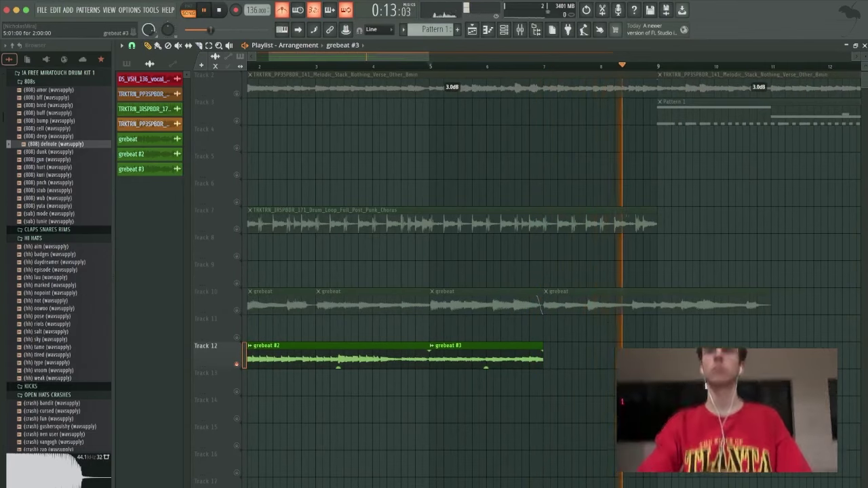
key(space)
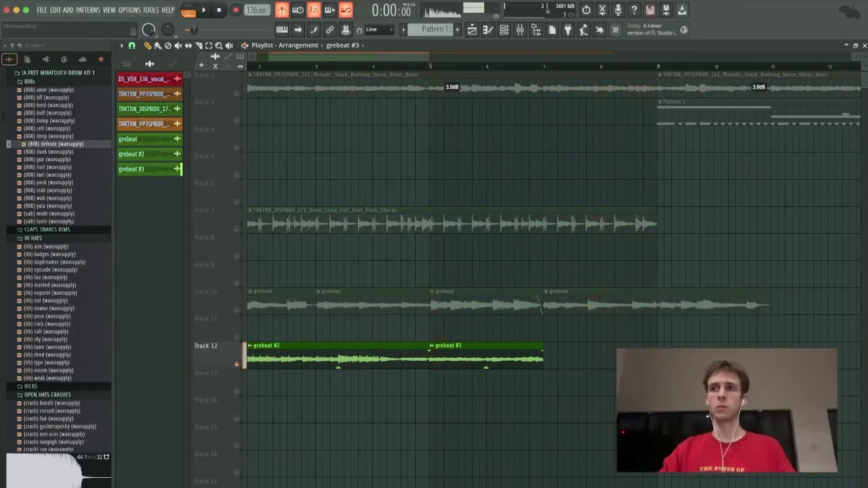
Unmute Track 10, play it together with Track 12 from the start, and open the first Track 12 clip's settings.
scroll(553, 407, up, 1)
scroll(553, 407, left, 2)
click(237, 337)
key(space)
key(space)
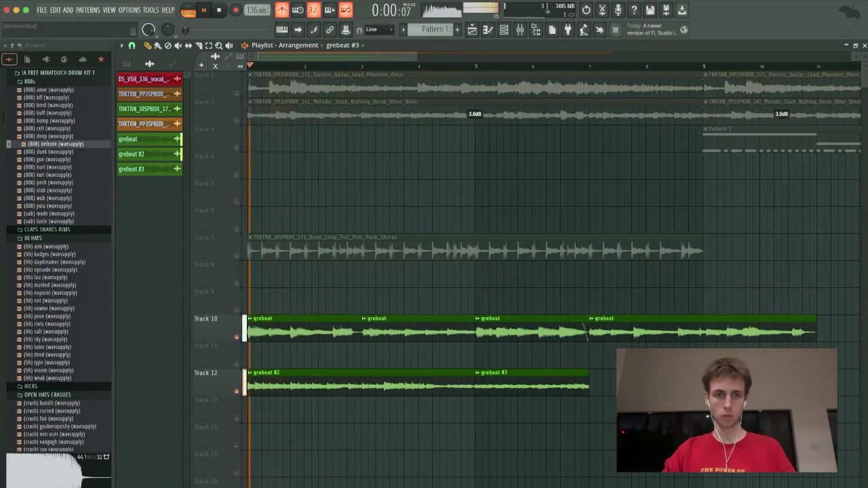
double_click(285, 385)
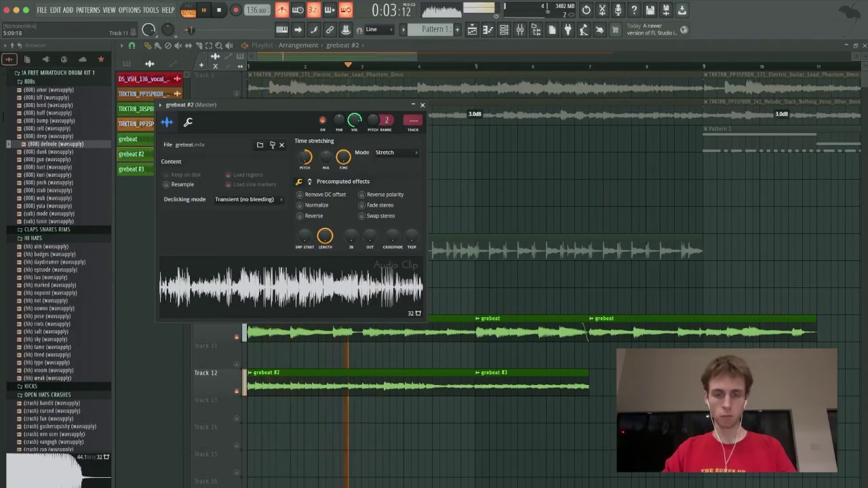
Duplicate the last Track 12 clip so the copy fills bars 7 and 8.
scroll(552, 272, down, 2)
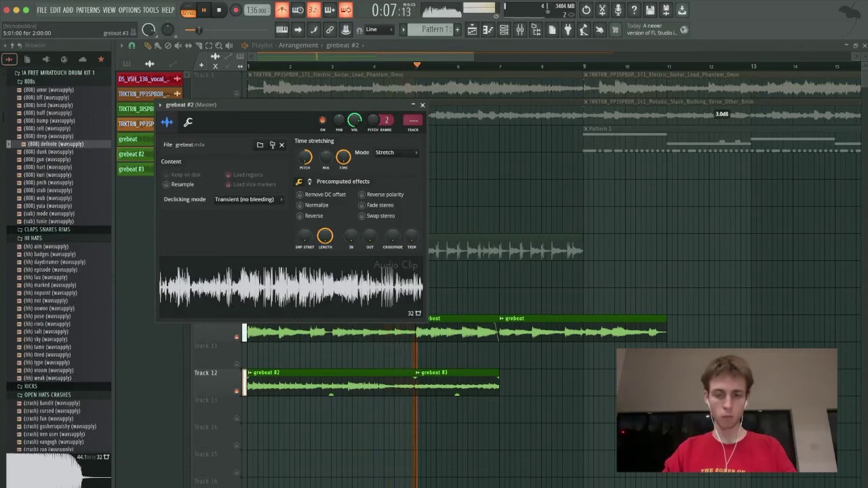
super+click(458, 383)
key(super+b)
scroll(461, 332, down, 3)
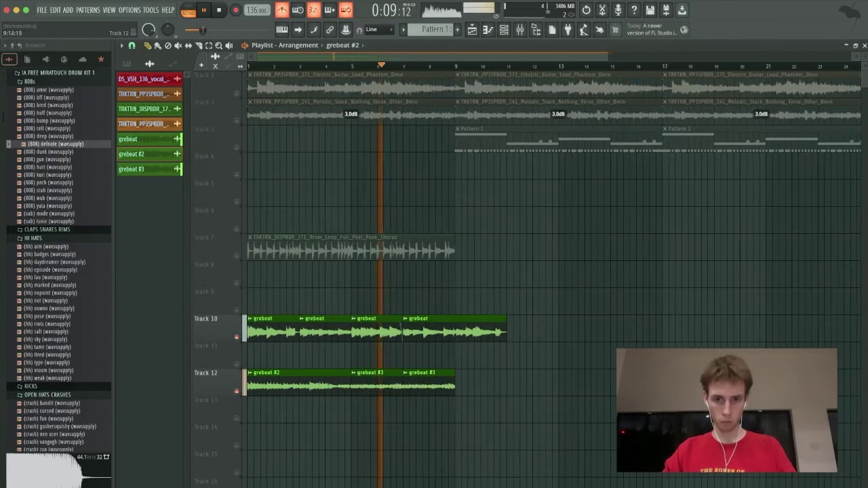
Slice the last Track 10 grebeat clip at bar 9 and delete the part beyond it.
key(c)
drag(456, 318, 468, 339)
key(Delete)
key(p)
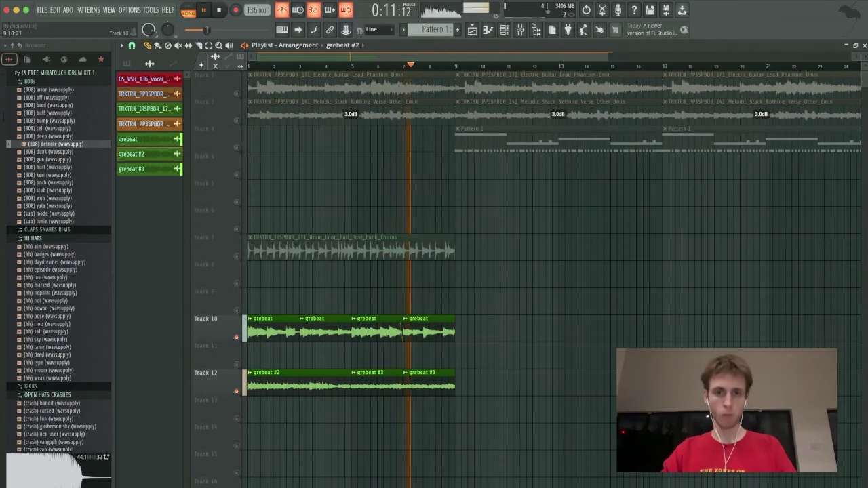
Undo the Track 10 deletion and the duplicated clip on Track 12.
key(super+z)
key(super+z)
key(super+z)
key(super+z)
key(super+z)
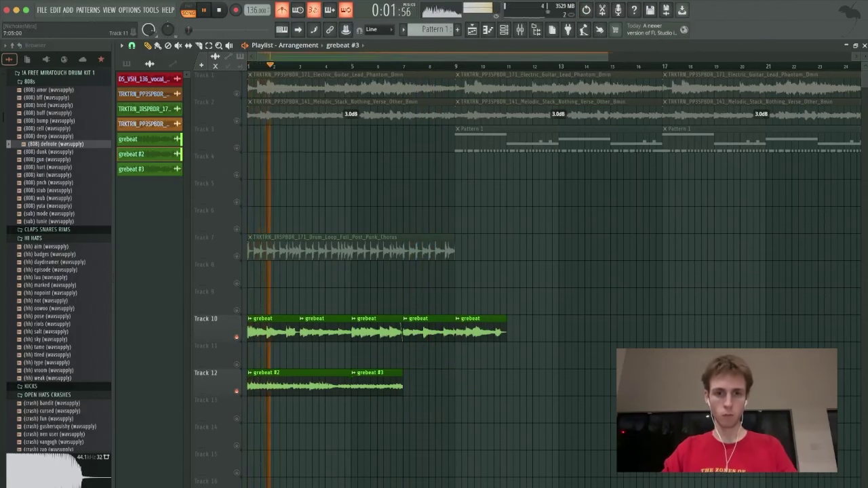
Extend the last Track 12 clip to just past bar 13 and slice it at bar 7.
drag(402, 387, 564, 387)
drag(406, 375, 405, 400)
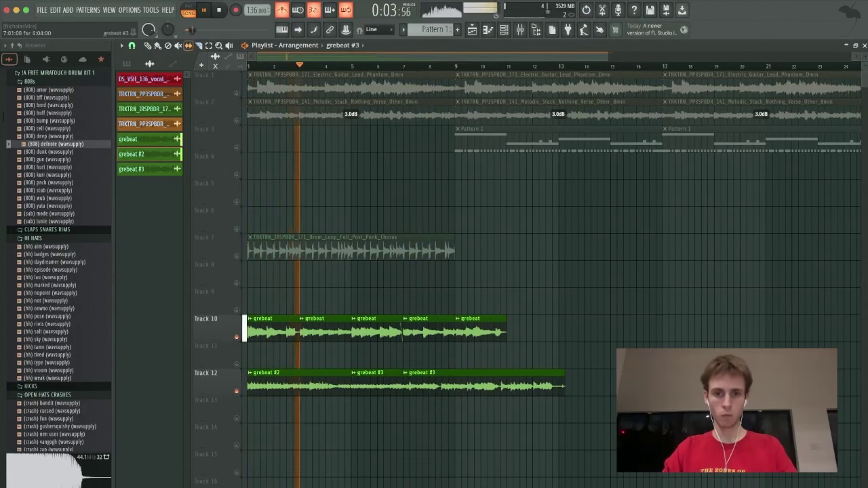
Try slipping the audio in the Track 12 slice at bar 7 so a guitar phrase begins on the bar, replaying each position.
key(s)
scroll(426, 332, up, 5)
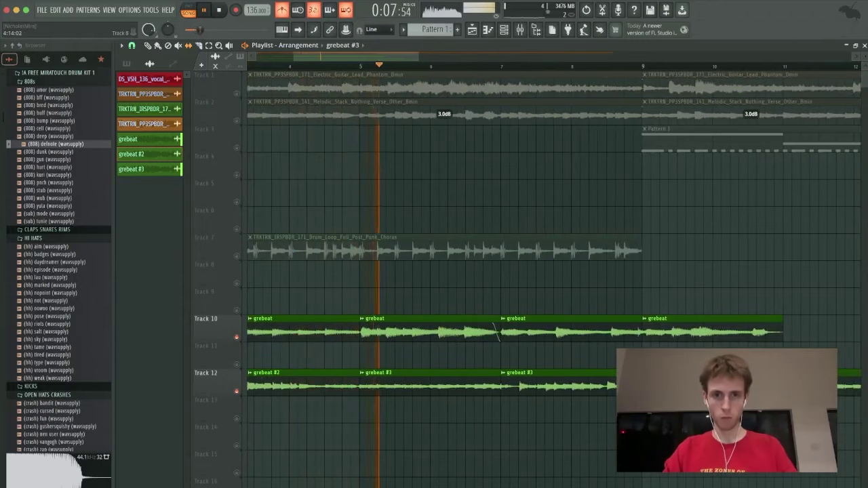
scroll(347, 264, up, 3)
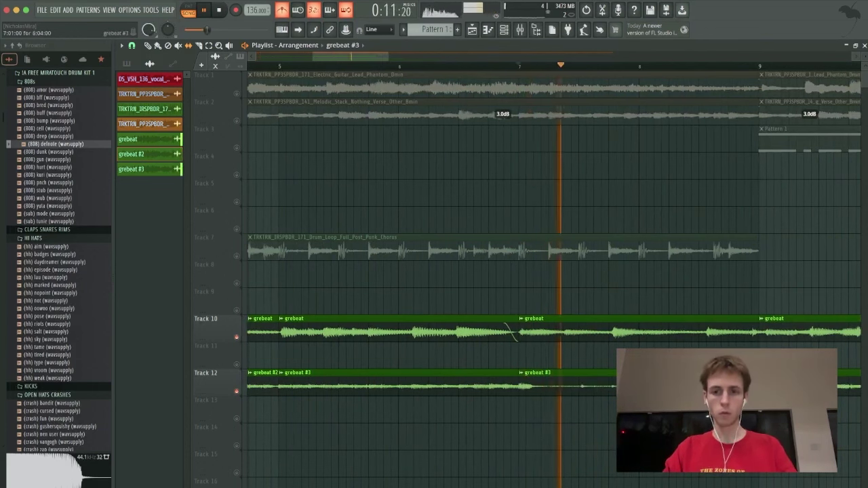
key(space)
key(space)
key(space)
key(space)
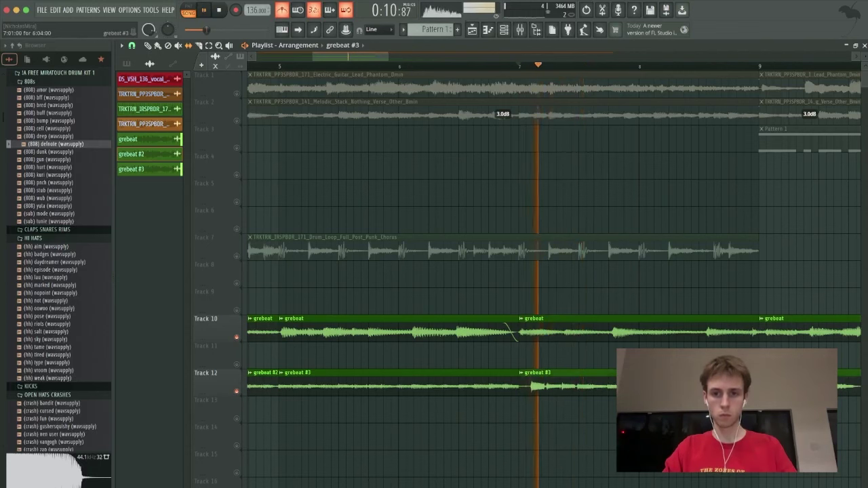
key(super+z)
key(space)
key(space)
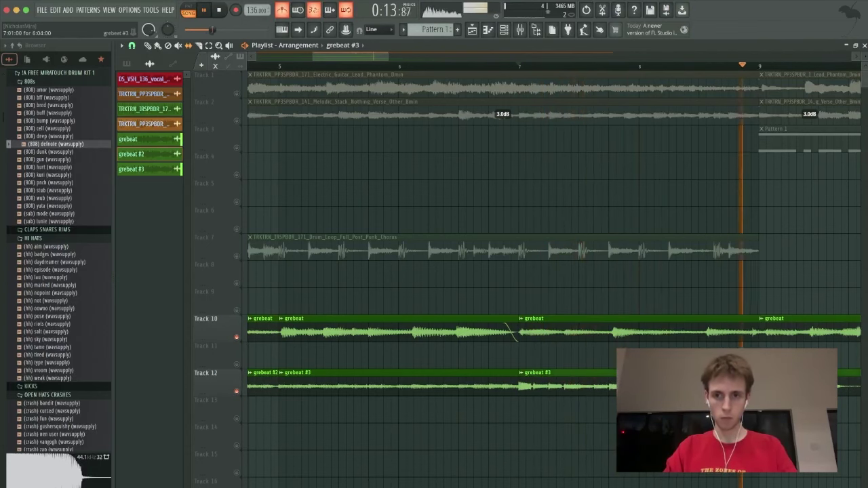
Slip the bar 7 slice on Track 12 to another passage of the take, so its short loud strums start exactly at bar 7.
key(super+z)
key(space)
key(space)
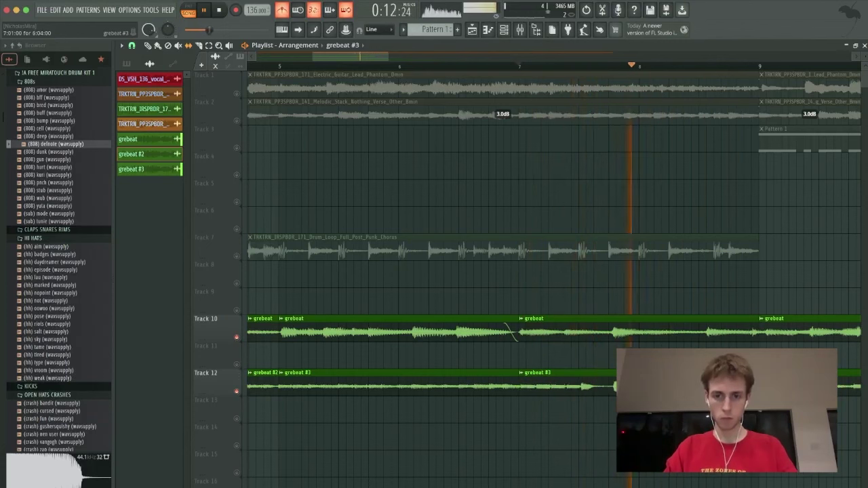
key(super+z)
key(space)
key(space)
key(space)
key(space)
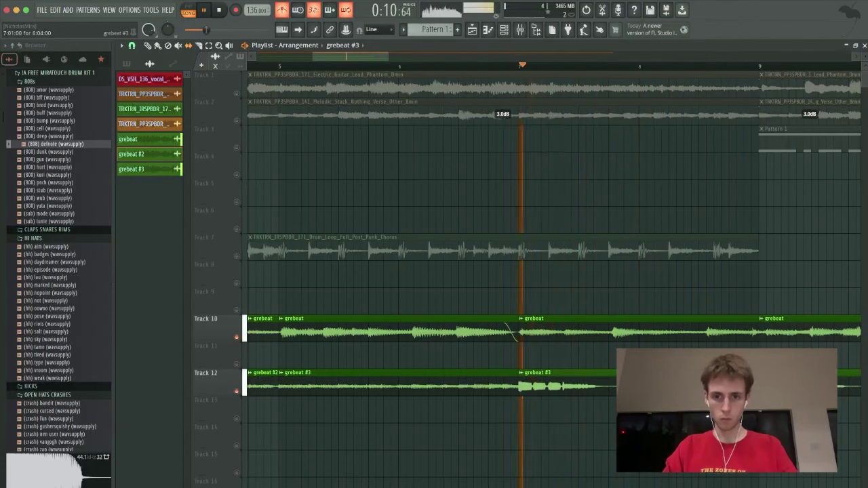
Slice the Track 12 take at 7:11 and slip the remaining audio so its next phrase enters on bar 7's last beat.
key(space)
key(space)
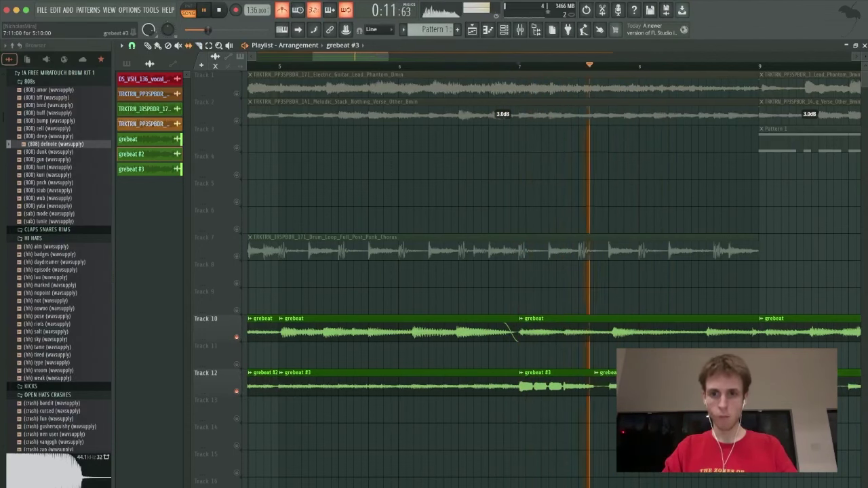
key(space)
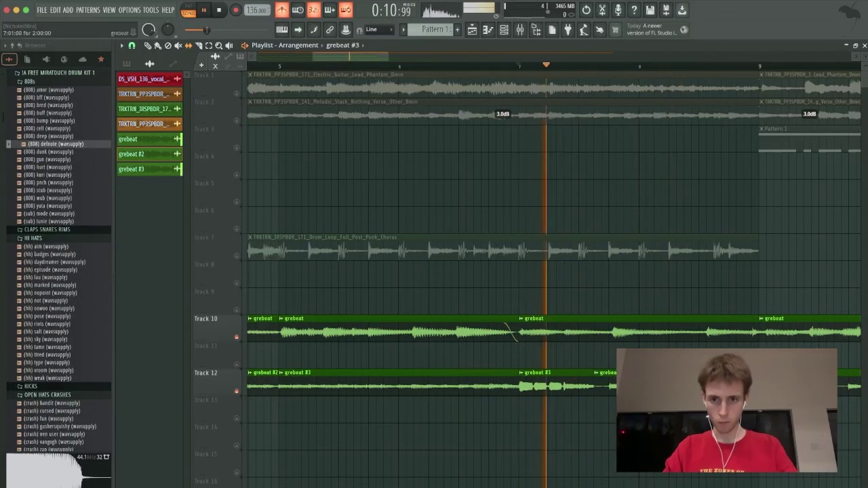
key(space)
key(space)
Slice the Track 10 take at bar 7's last beat and near the middle of bar 8, and slip both pieces to tighten their timing.
mouse_move(610, 345)
mouse_down()
mouse_move(610, 320)
mouse_move(610, 332)
mouse_up()
key(s)
key(c)
mouse_move(692, 345)
mouse_down()
mouse_move(693, 320)
mouse_move(699, 333)
mouse_up()
key(s)
key(space)
key(space)
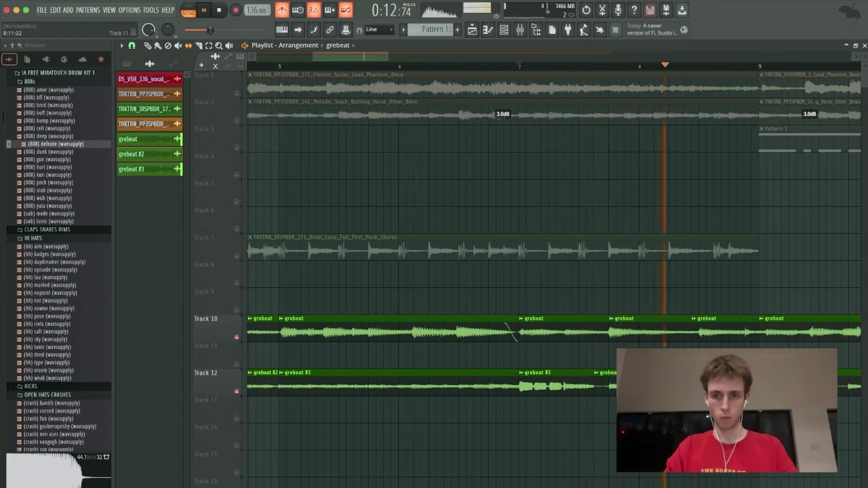
Listen through the end of the edited take, and replay Tracks 10 and 12 together from the start.
scroll(668, 400, right, 3)
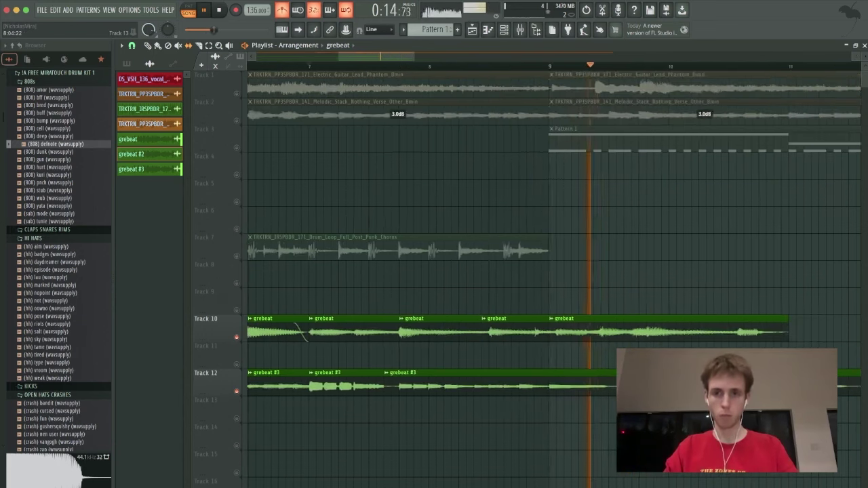
scroll(669, 380, down, 5)
key(space)
key(space)
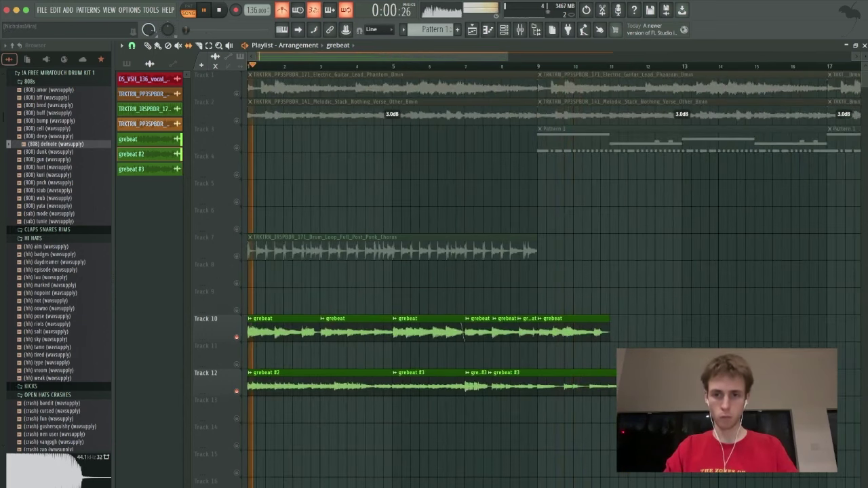
scroll(542, 380, down, 3)
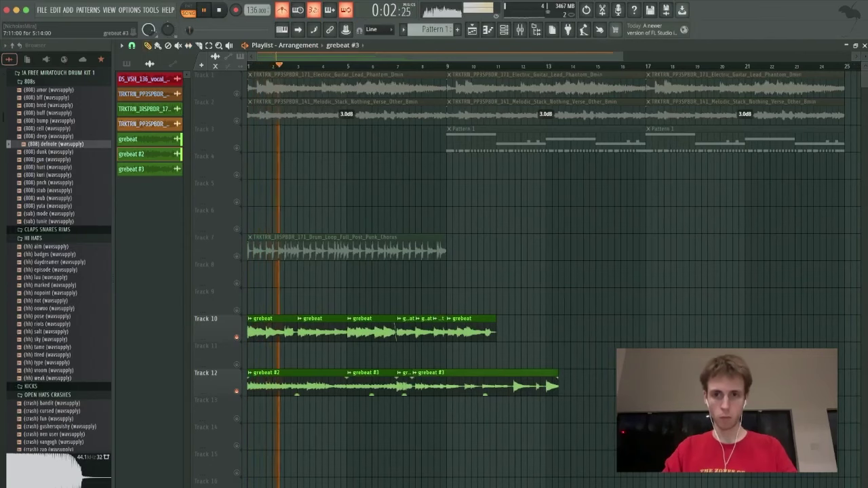
Extend the last Track 12 clip past bar 25 to reveal more of the take, and slice it at bar 9.
drag(552, 386, 858, 387)
key(c)
drag(439, 368, 441, 390)
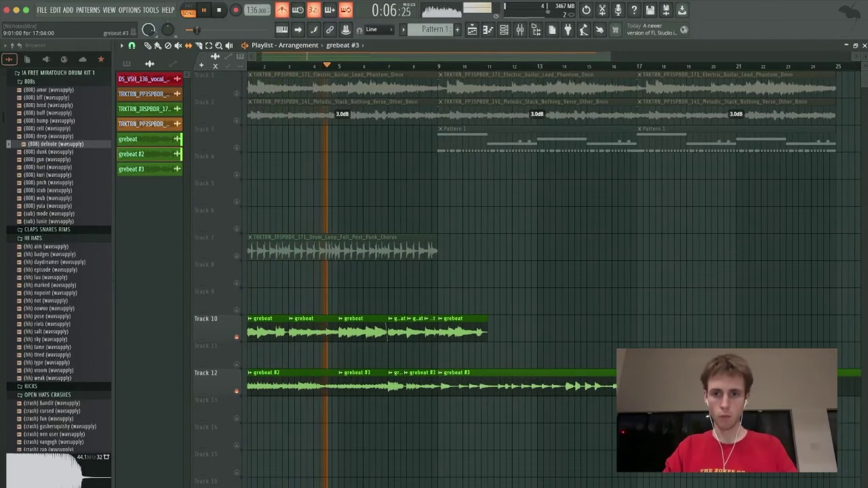
Delete Track 10's leftover clip after bar 9, and duplicate the track's bars 1 to 8 so the copy starts at bar 9.
key(p)
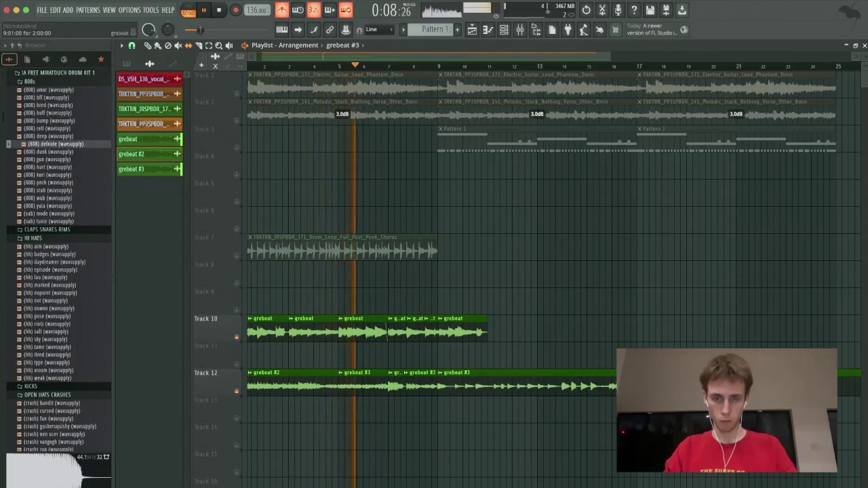
ctrl+click(459, 331)
key(Delete)
drag(459, 333, 245, 324)
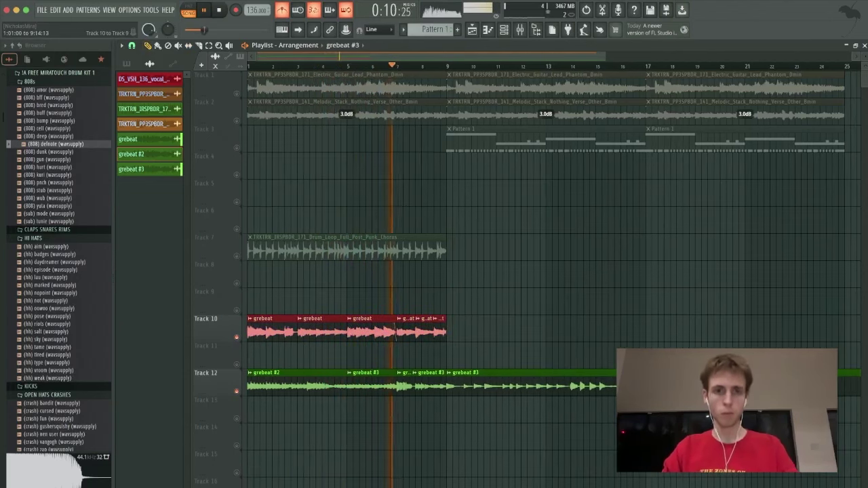
key(ctrl+b)
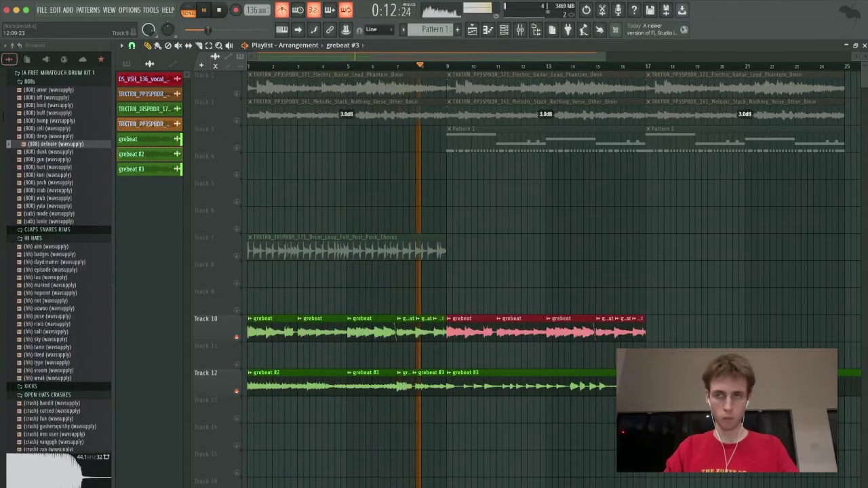
key(ctrl+d)
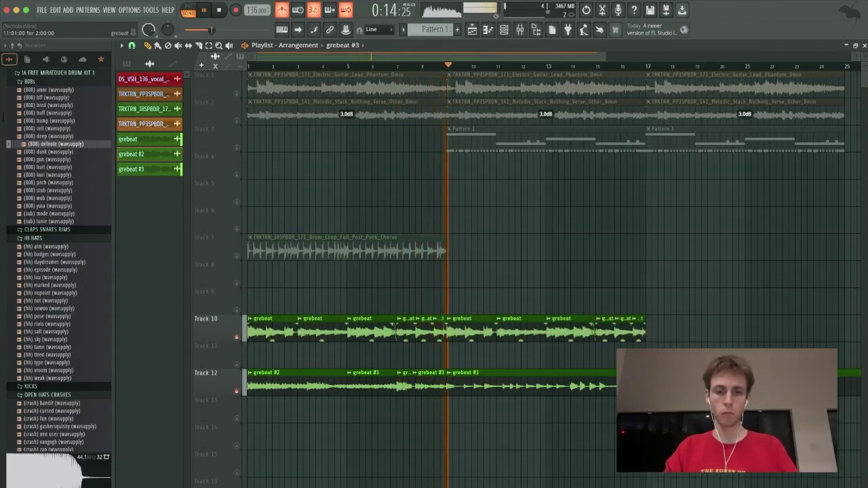
Split the Track 12 take within bar 11 so that a separate piece starts at 11:05.
scroll(506, 384, up, 3)
scroll(444, 384, up, 3)
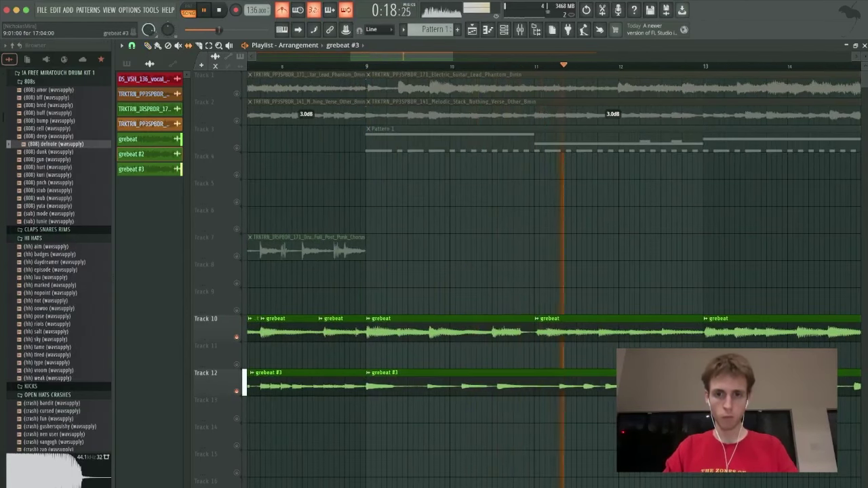
click(557, 384)
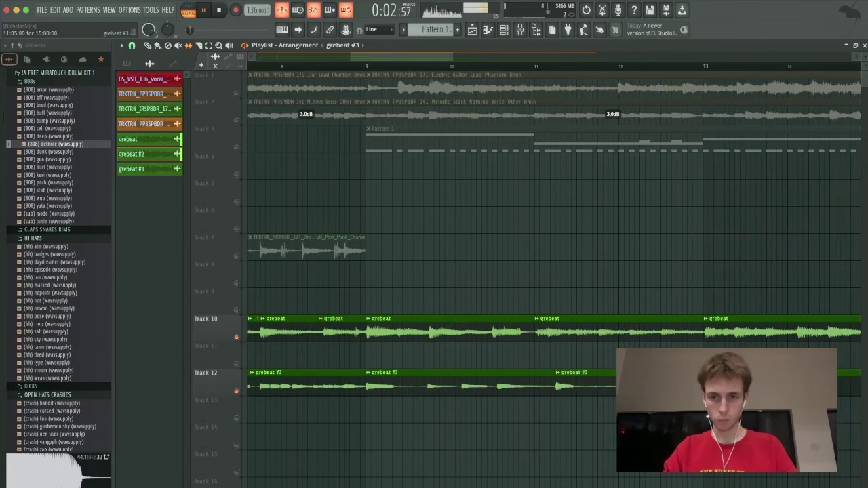
Slice the grebeat #2 clip on Track 12 late in bar 4, shortly before the first grebeat #3 clip.
scroll(652, 385, up, 3)
key(c)
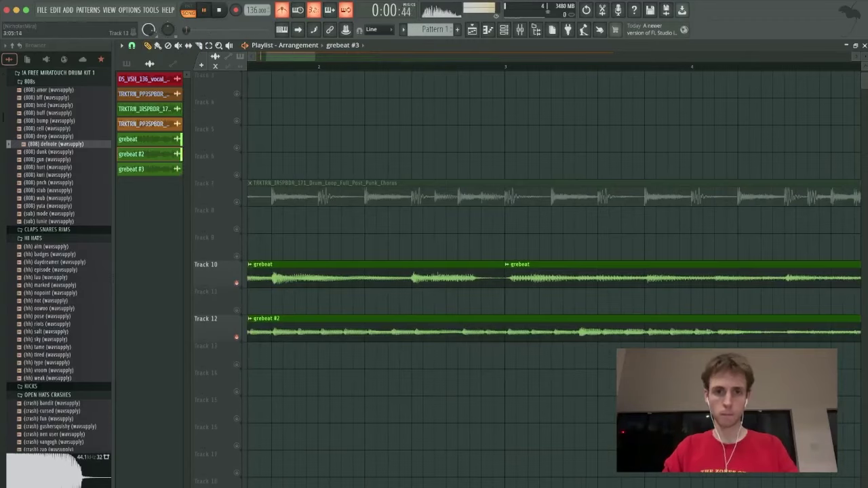
scroll(559, 356, up, 1)
scroll(559, 356, down, 4)
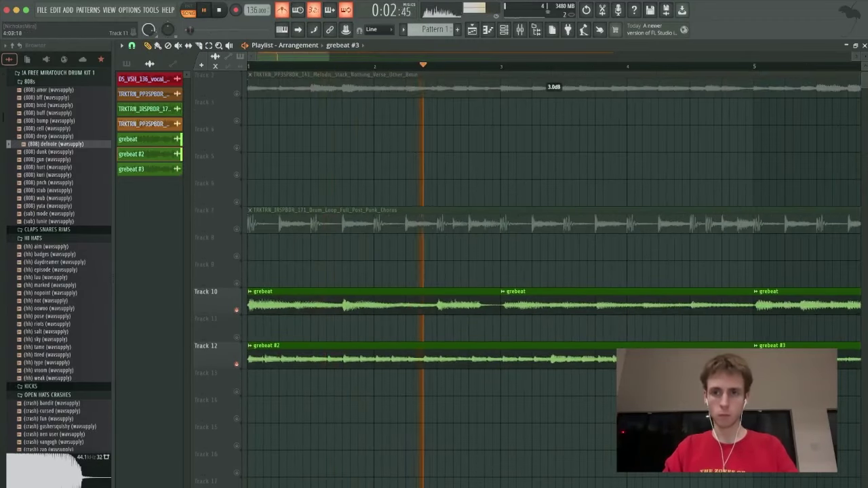
scroll(721, 305, up, 3)
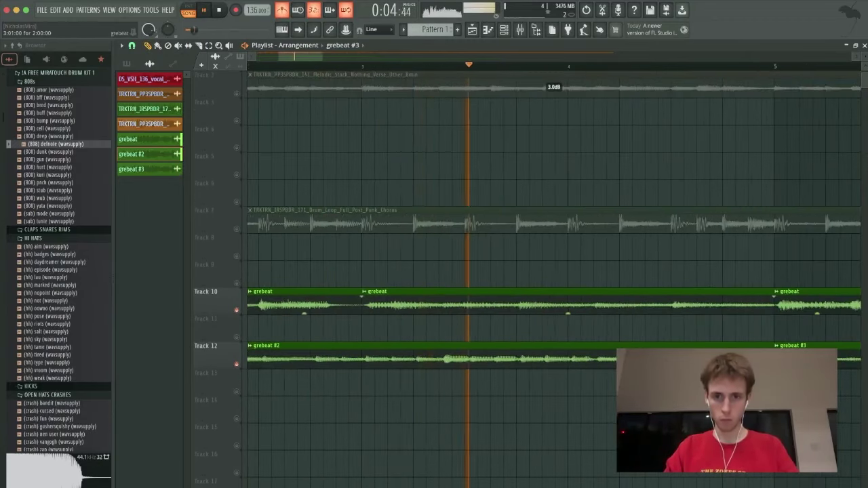
scroll(421, 306, up, 1)
scroll(420, 306, right, 3)
scroll(407, 383, right, 5)
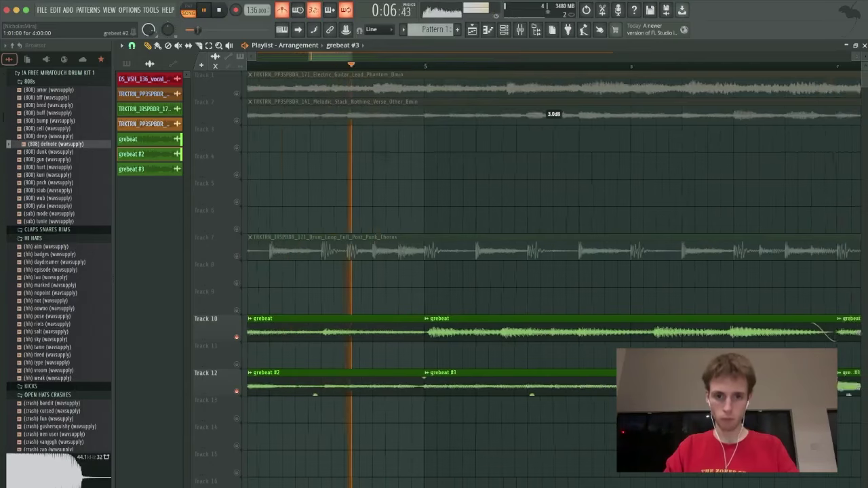
scroll(326, 387, right, 3)
scroll(305, 393, left, 2)
key(c)
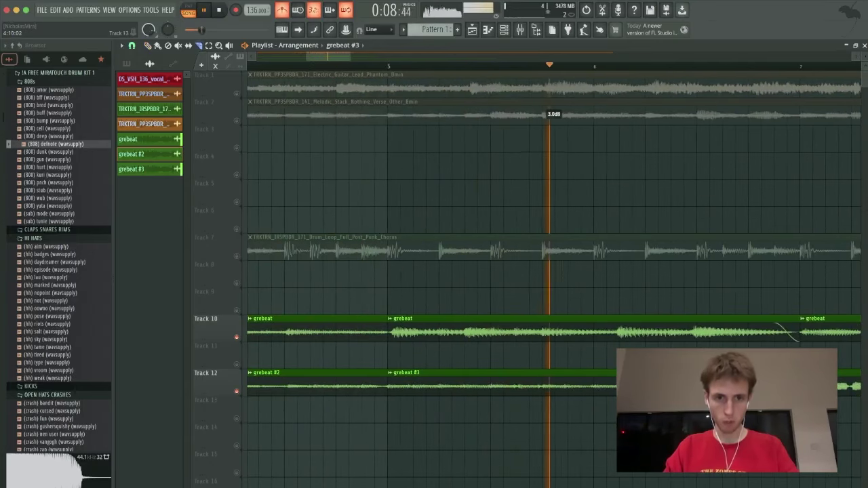
drag(333, 377, 332, 395)
Slip the audio slightly inside the grebeat #3 clip starting around bar 8 on Track 12.
key(s)
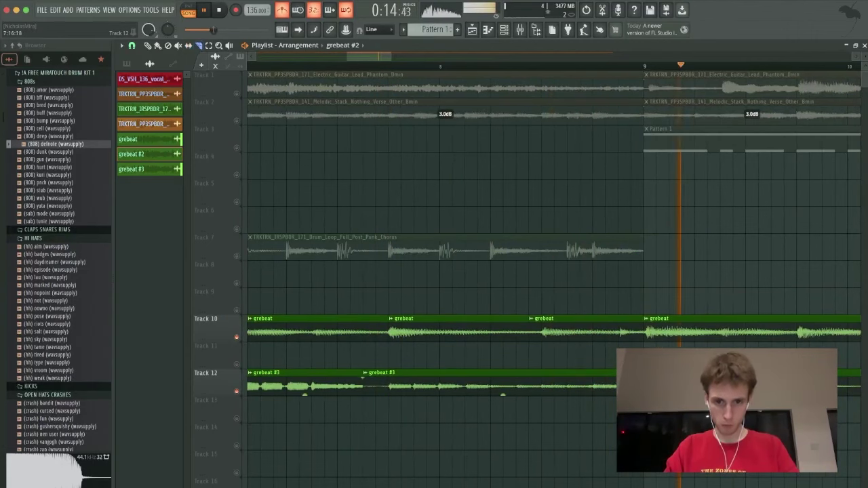
drag(540, 374, 542, 374)
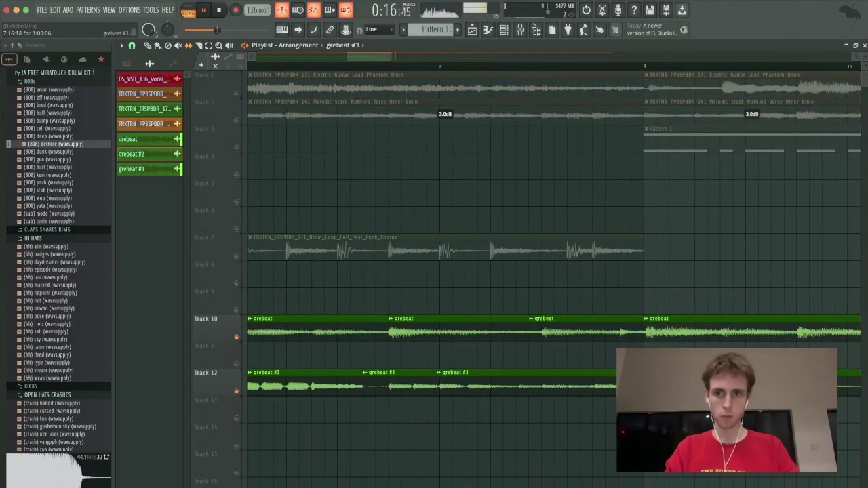
Duplicate the grebeat #3 clips in bars 9 to 12 on Track 12 so they fill bars 13 to 16.
scroll(494, 380, down, 10)
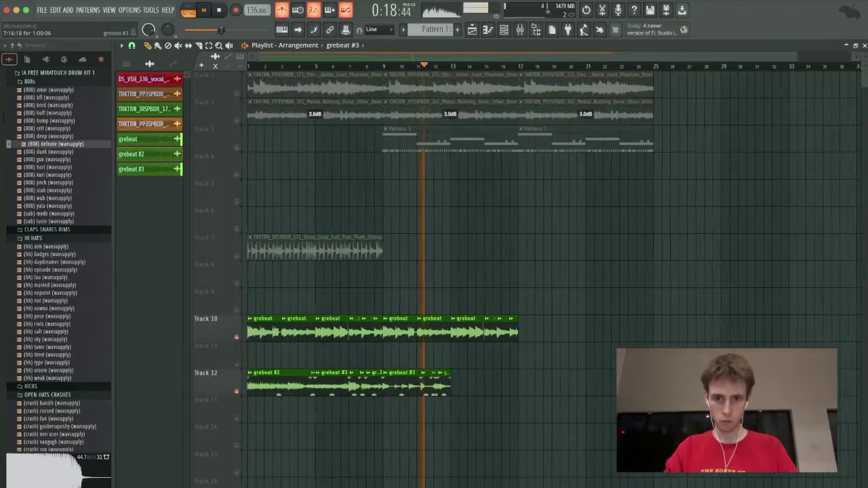
drag(494, 382, 263, 407)
key(super+b)
key(super+d)
key(super+d)
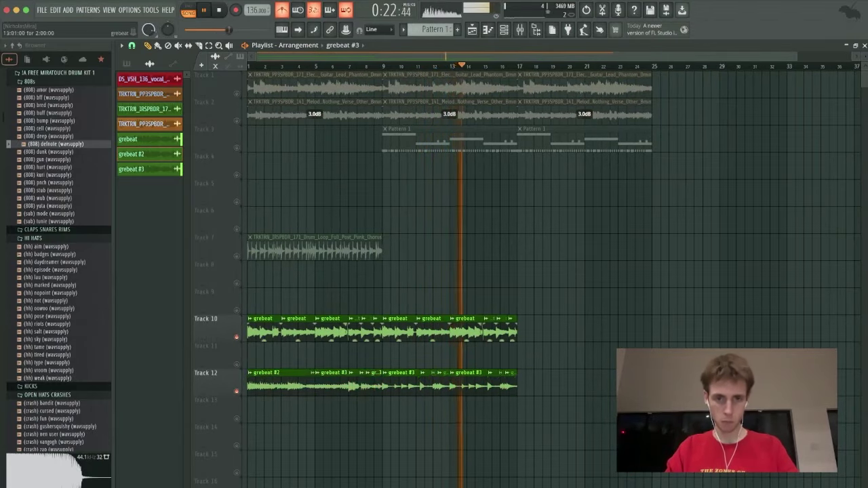
Check the mixer track assignment in the grebeat clip's channel settings, and close them.
double_click(432, 332)
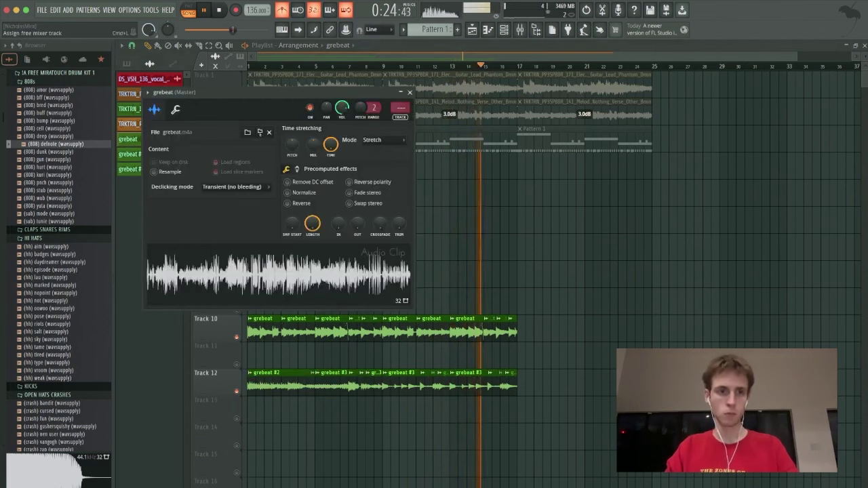
click(410, 92)
click(432, 386)
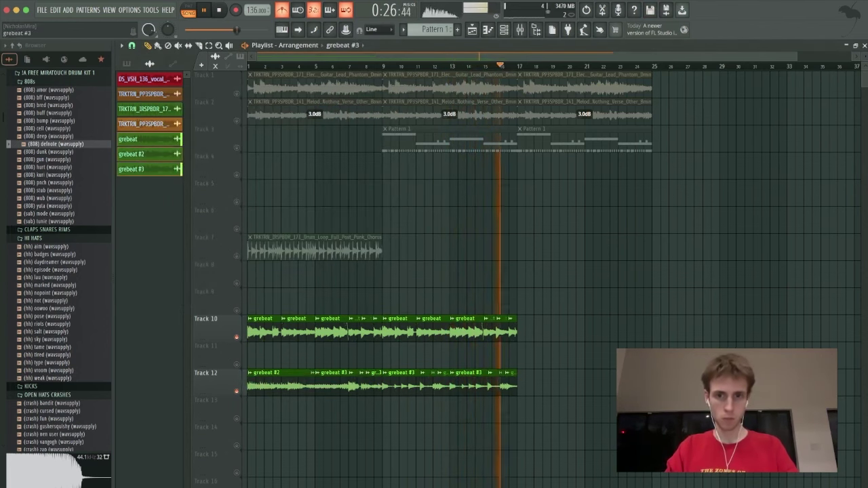
Select all the grebeat clips on Tracks 10 and 12.
scroll(442, 385, up, 10)
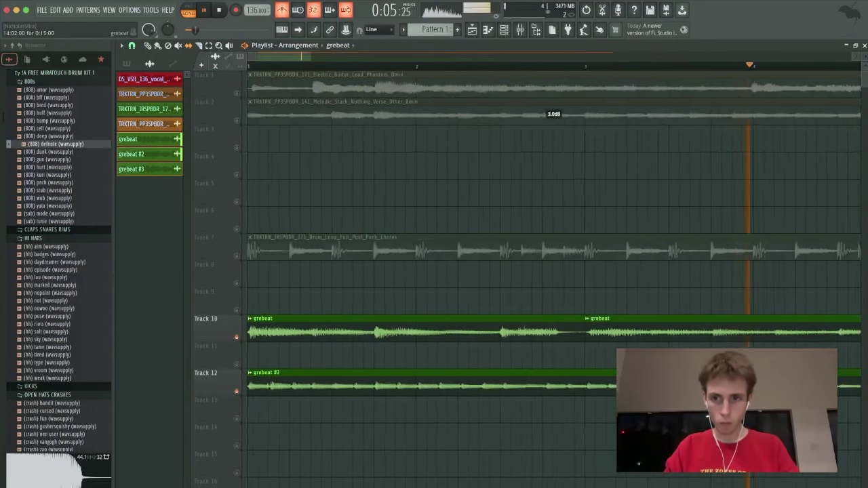
scroll(771, 297, down, 1)
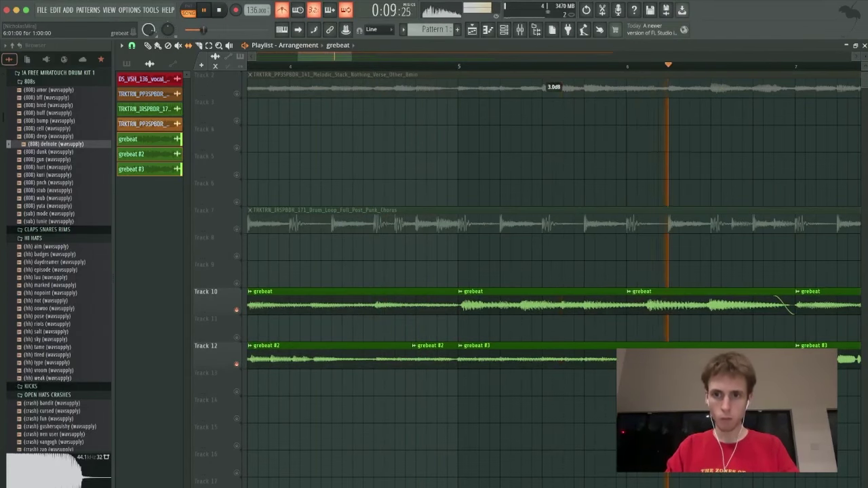
scroll(675, 305, down, 8)
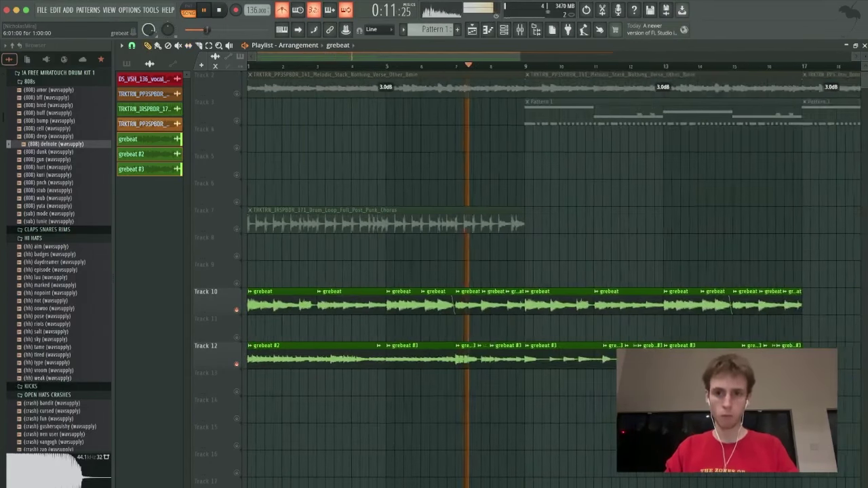
scroll(676, 305, down, 2)
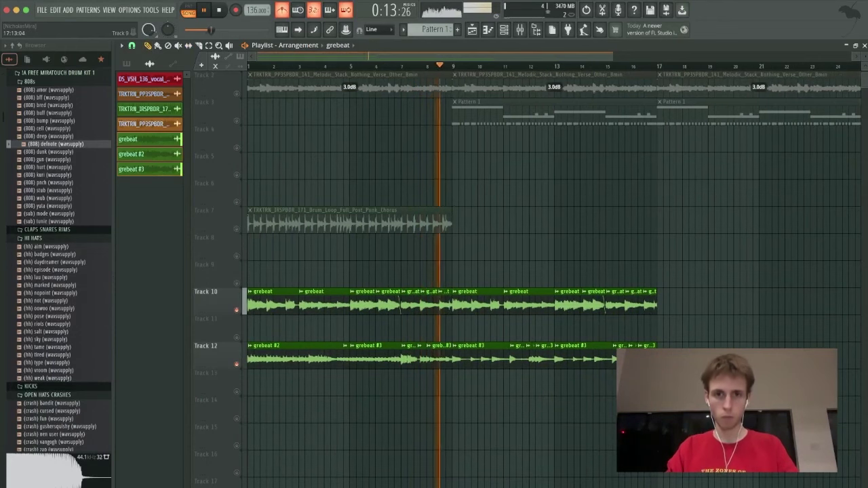
drag(676, 262, 253, 361)
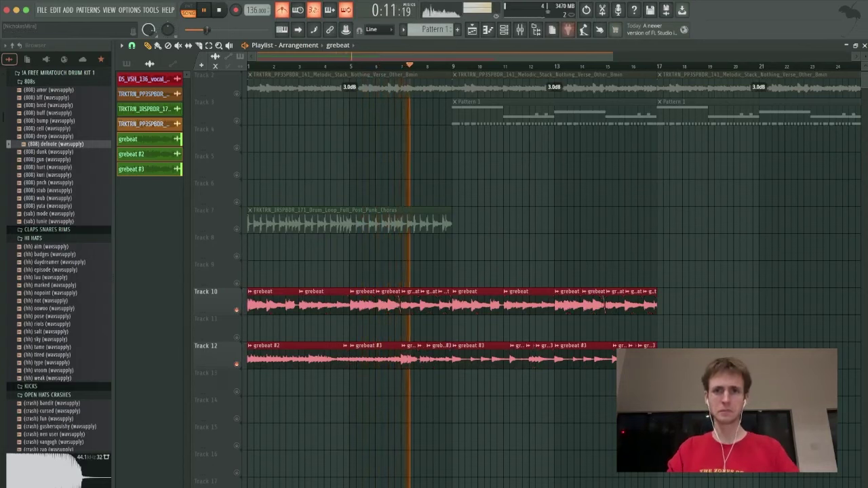
Inspect the grebeat clip's channel settings and its routing in the mixer.
key(F9)
key(F9)
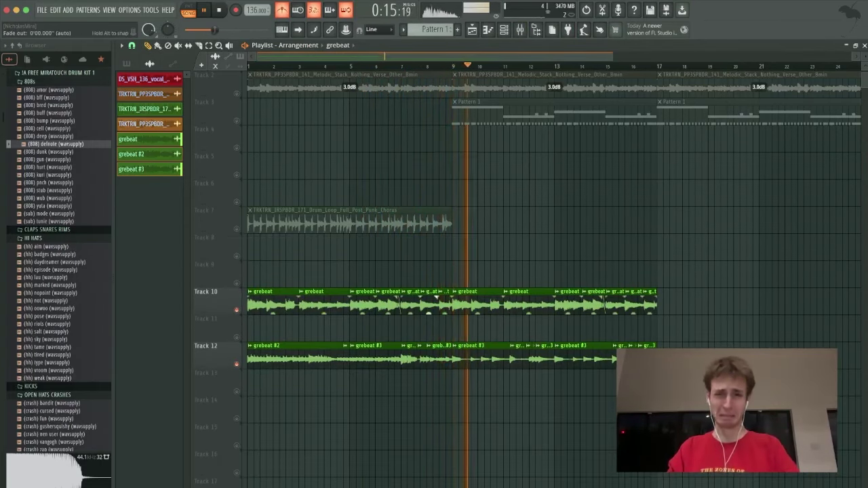
double_click(431, 292)
key(F9)
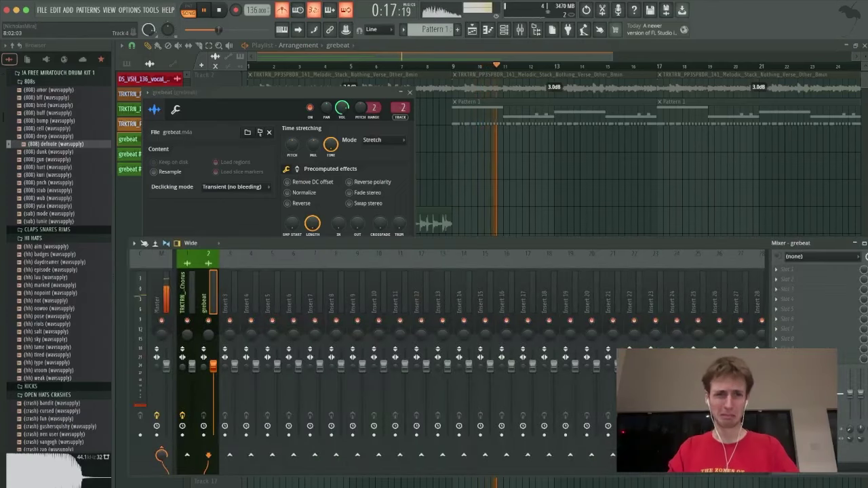
key(F9)
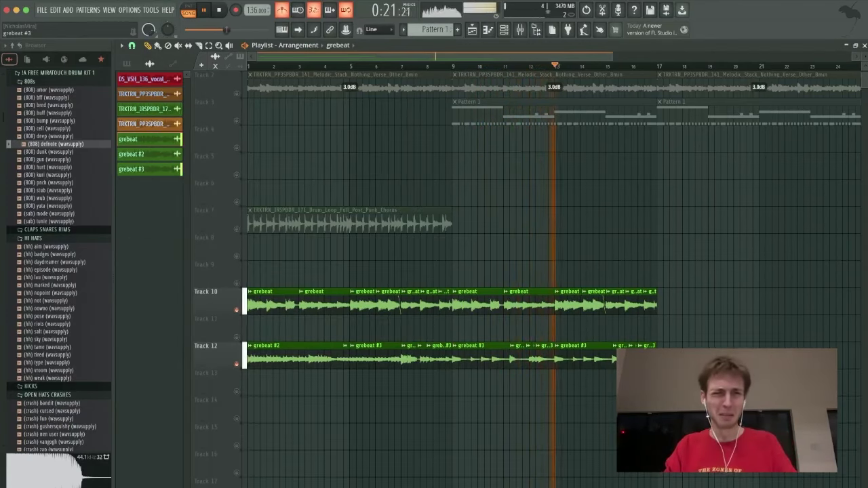
key(F9)
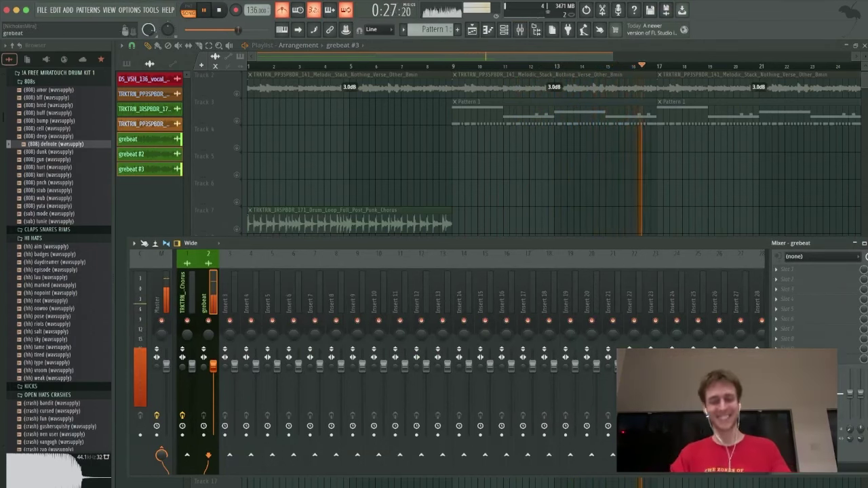
Restart playback and set the playlist's time selection to span bars 1 through 16.
key(space)
key(space)
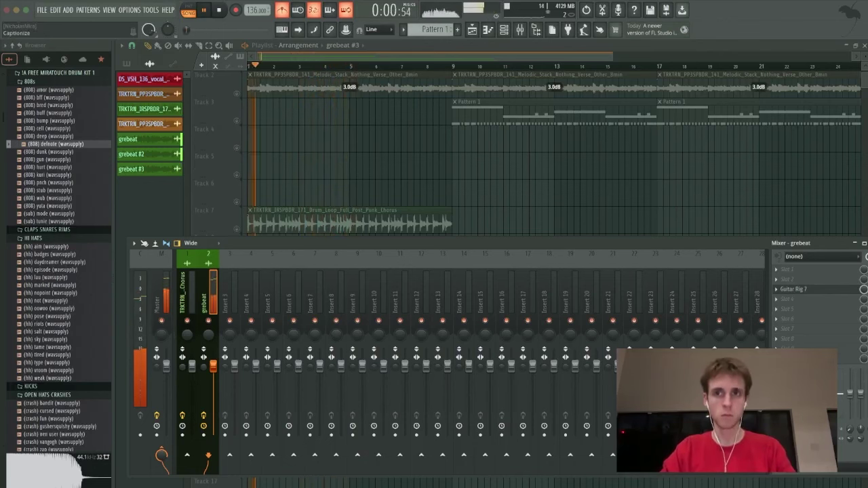
key(F9)
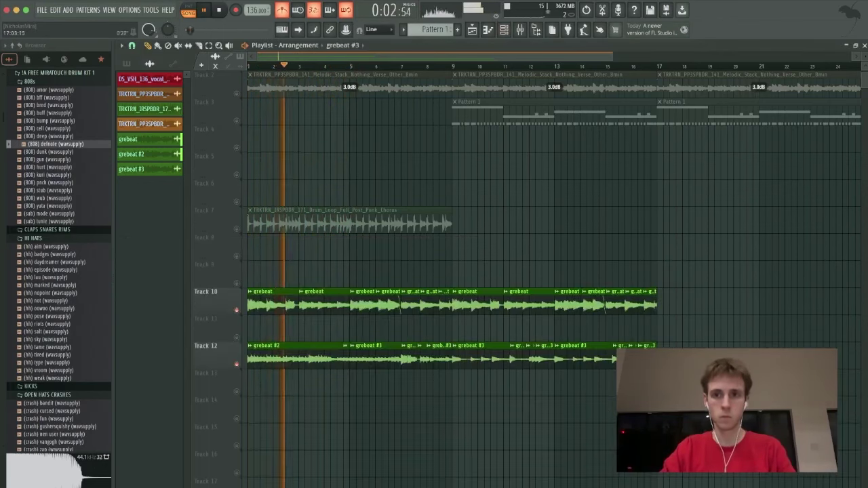
drag(648, 67, 273, 66)
Lower the Fruity Limiter ceiling on the grebeat mixer track and turn off the metronome.
key(F9)
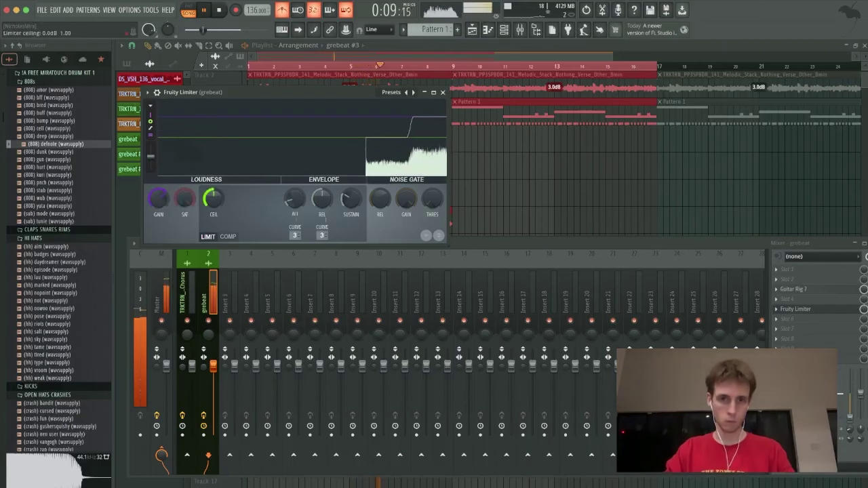
drag(213, 199, 213, 205)
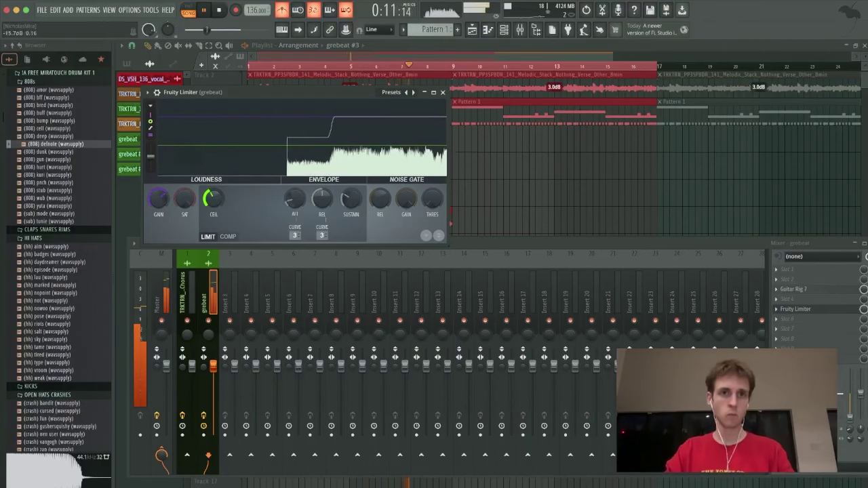
click(282, 9)
Unmute Track 3, place a copy of Pattern 1 at bar 1, and restart playback from the beginning.
click(505, 141)
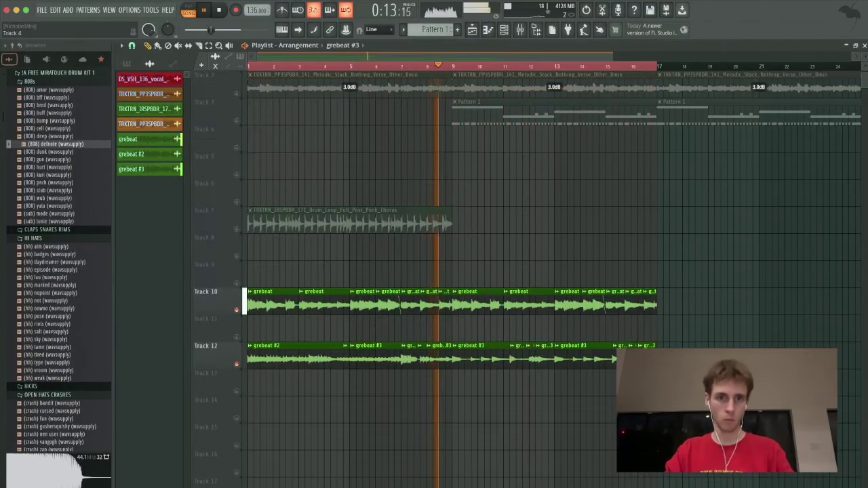
click(237, 121)
key(space)
key(space)
click(465, 112)
click(251, 112)
key(space)
key(space)
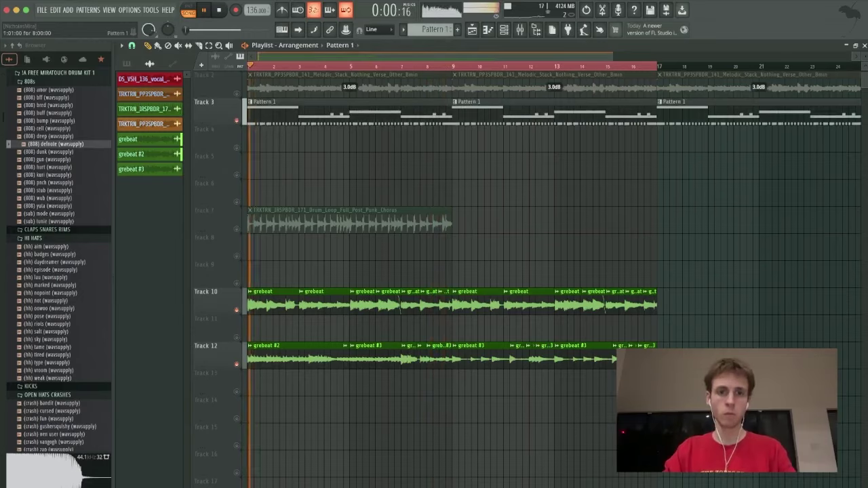
Open Pattern 1's (808) defnote notes in the piano roll and select the D#5 notes in bars 3 and 4.
double_click(252, 112)
right_click(227, 242)
right_click(227, 242)
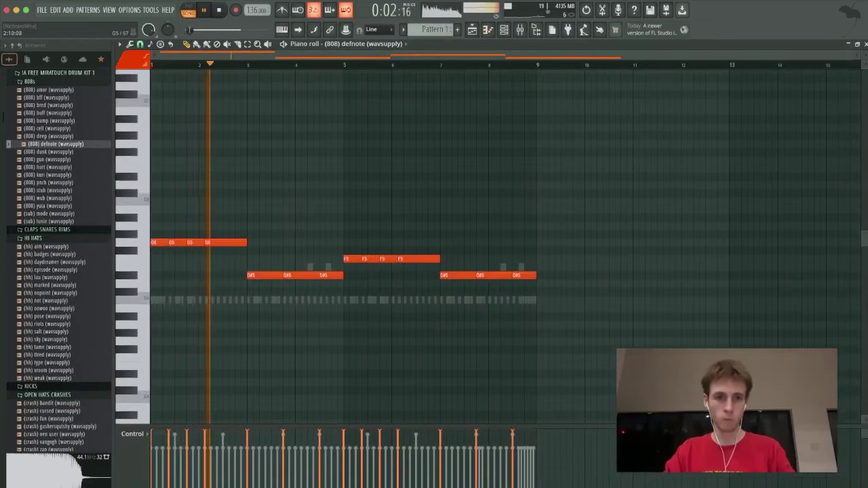
drag(257, 263, 329, 311)
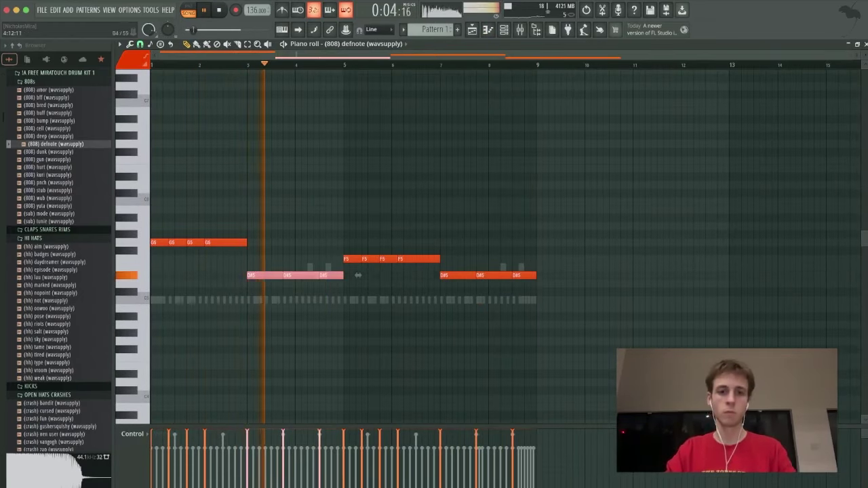
Transpose the 808 notes in bars 5 and 6 up five semitones to A#5.
drag(349, 279, 401, 210)
key(shift+Up)
key(shift+Up)
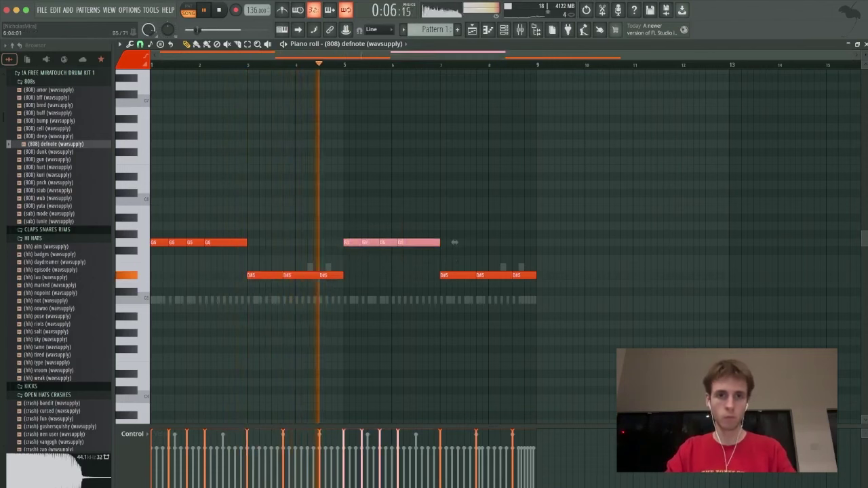
key(shift+Up)
key(shift+Up)
key(shift+Up)
Transpose the 808 notes in bars 7 and 8 up two semitones to F5, and deselect them.
drag(450, 264, 668, 324)
key(shift+Up)
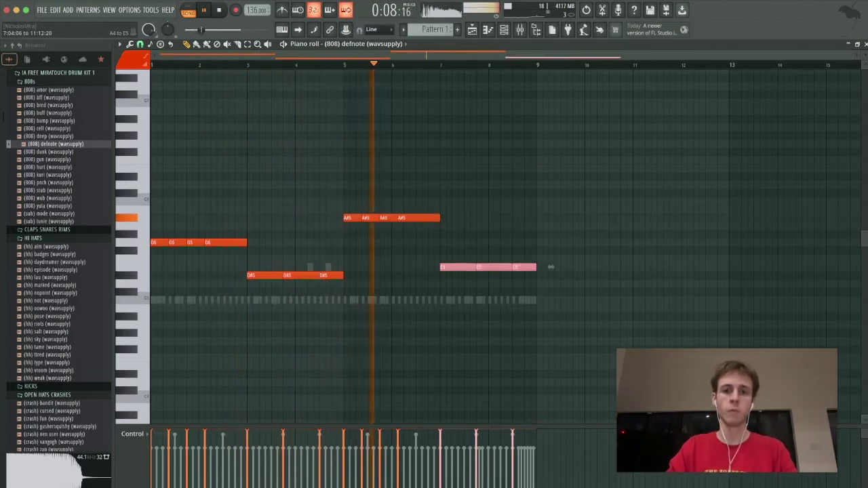
key(shift+Up)
key(super+d)
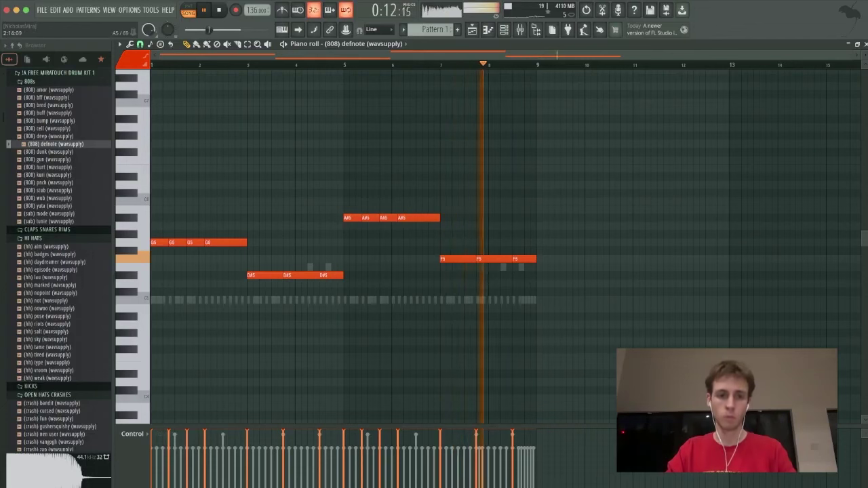
Delete the second and fourth G5 notes in bars 1 and 2 and extend the remaining two to close the gaps.
right_click(178, 243)
right_click(227, 243)
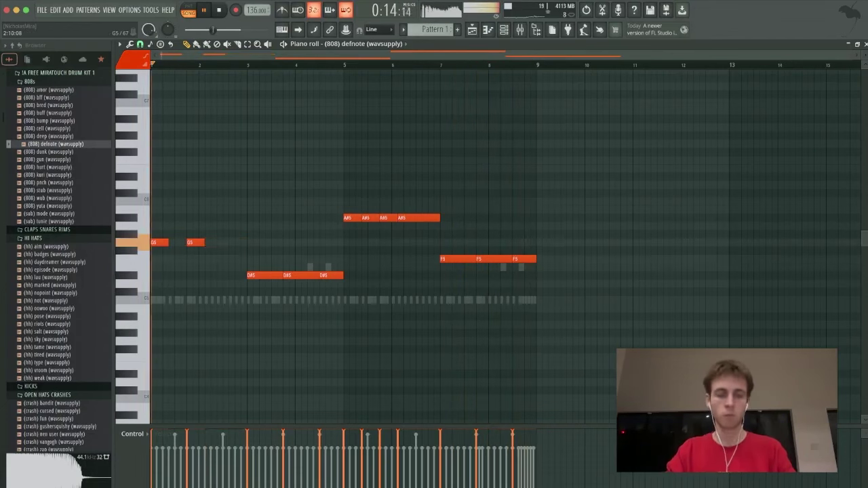
key(super+l)
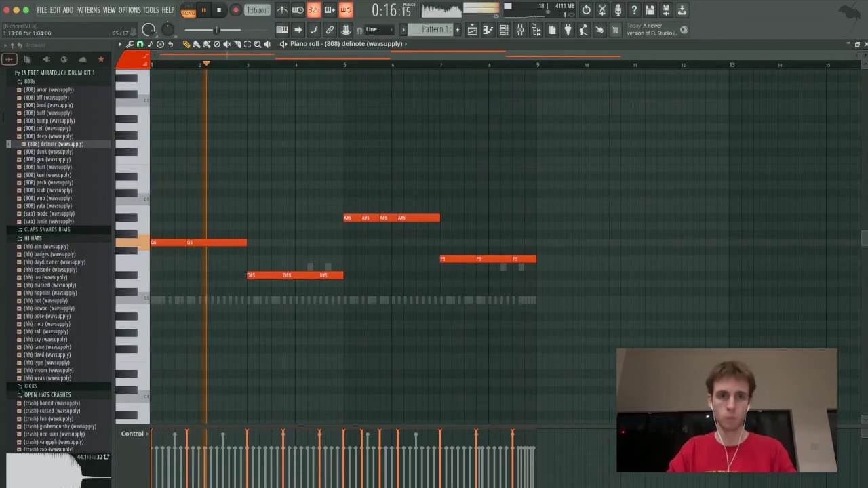
Raise the project tempo to 140 BPM and try removing one of the A#5 notes from the 808 line.
drag(256, 10, 256, 5)
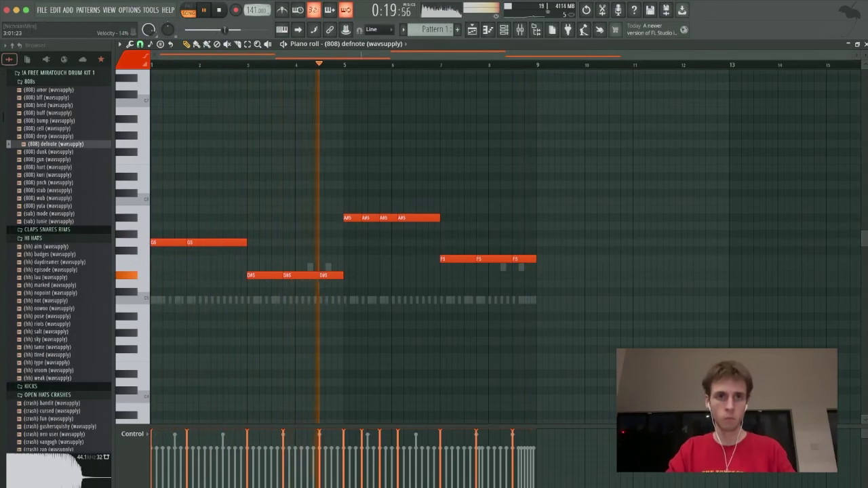
right_click(387, 217)
key(super+z)
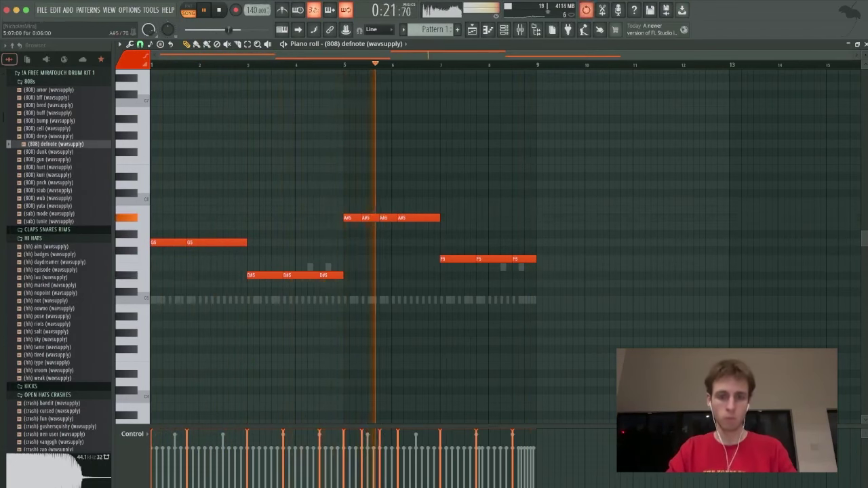
Delete the second A#5 note from the 808 line, return to the playlist and clear its time selection.
right_click(369, 217)
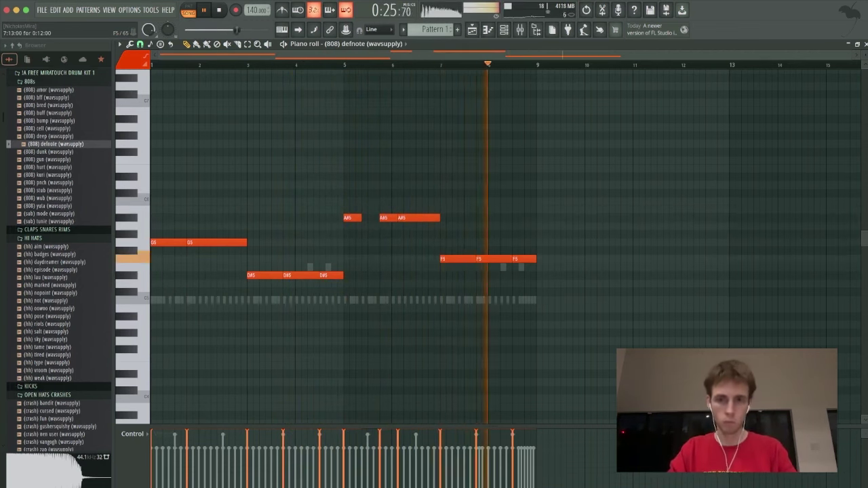
key(F5)
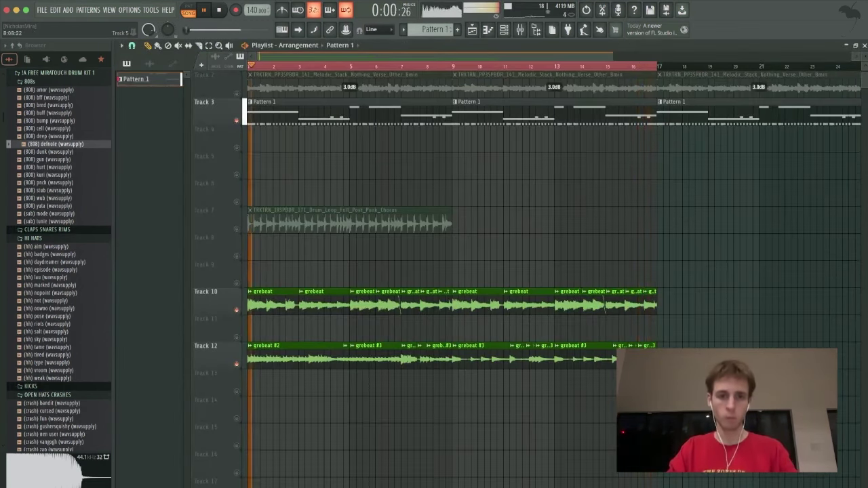
super+click(689, 303)
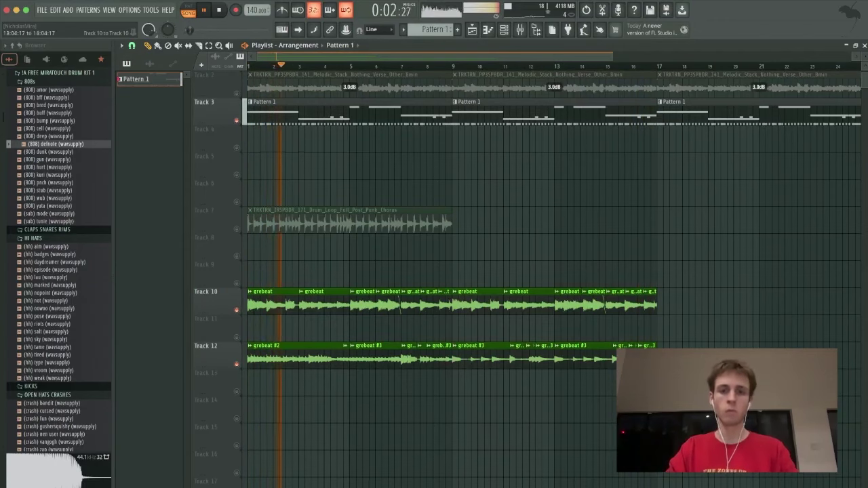
drag(689, 302, 646, 358)
super+click(473, 358)
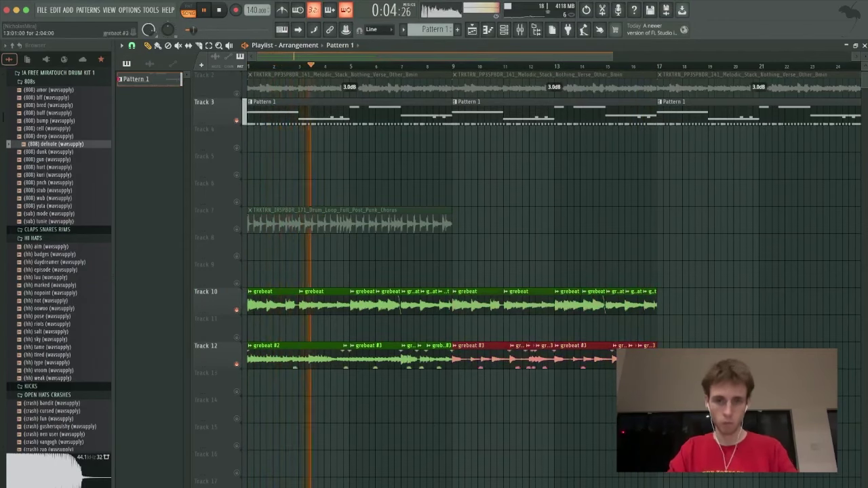
key(super+d)
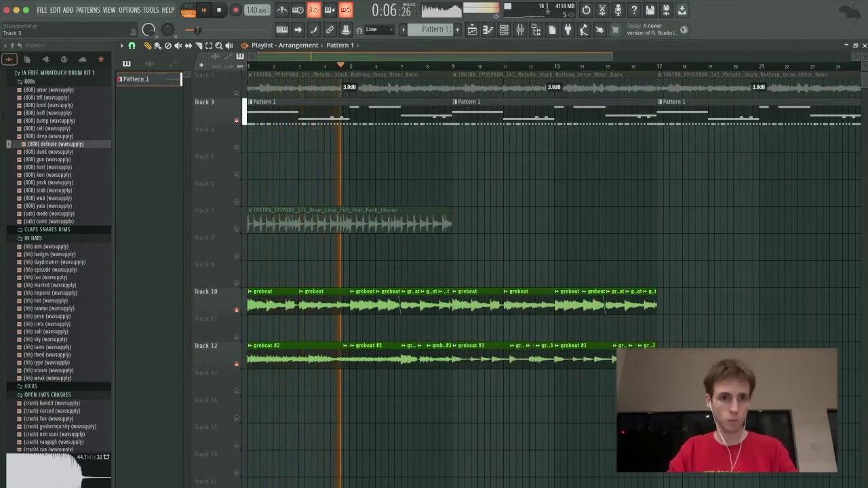
Unmute the melodic stack on track 2 and the drum loop on track 7, mute track 3 and restart playback.
click(236, 92)
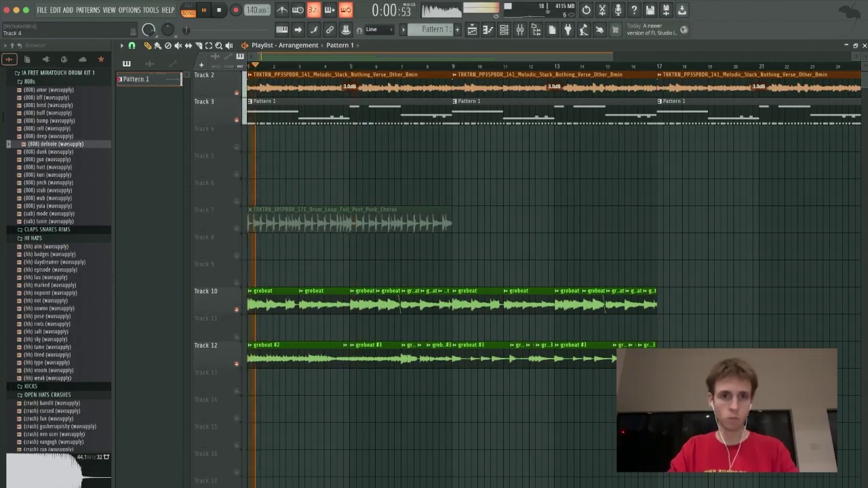
click(236, 119)
click(236, 228)
key(space)
Unmute track 3 and delete the first melodic stack clip and the first Pattern 1 clip, both in bars 1 to 8.
right_click(283, 86)
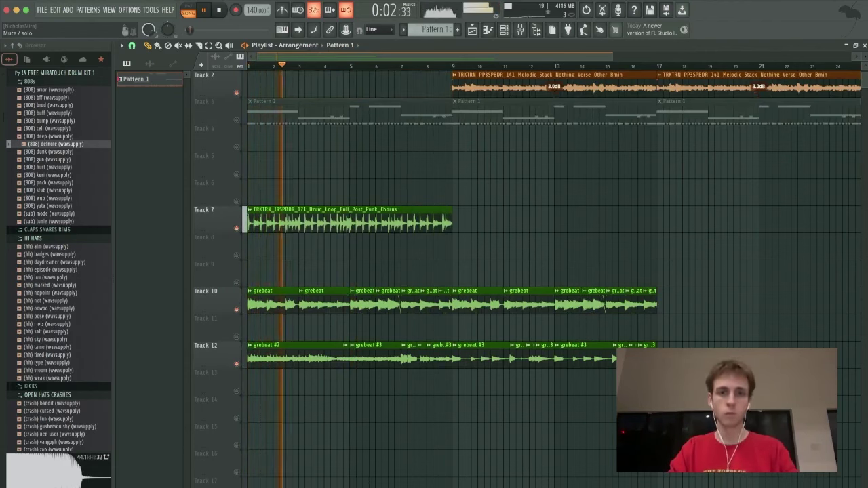
click(236, 120)
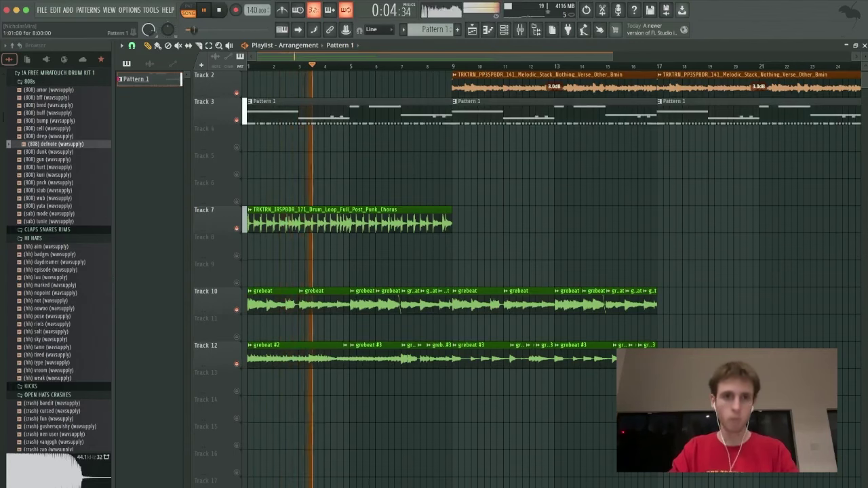
right_click(236, 120)
right_click(236, 119)
right_click(283, 113)
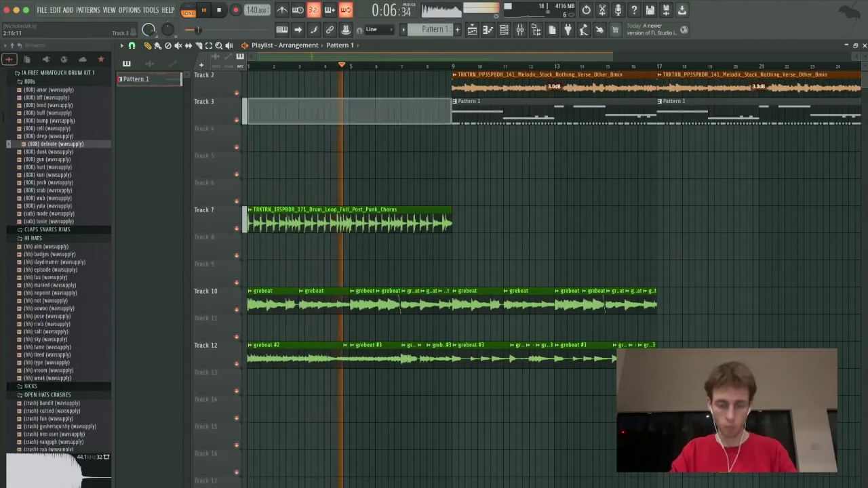
Check the channel settings of the post-punk drum loop clip on track 7, and close them.
scroll(292, 203, down, 3)
double_click(291, 221)
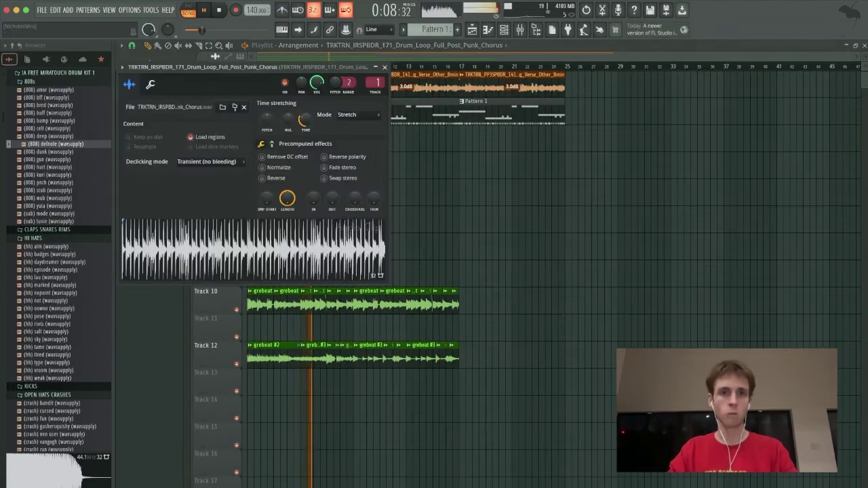
key(Escape)
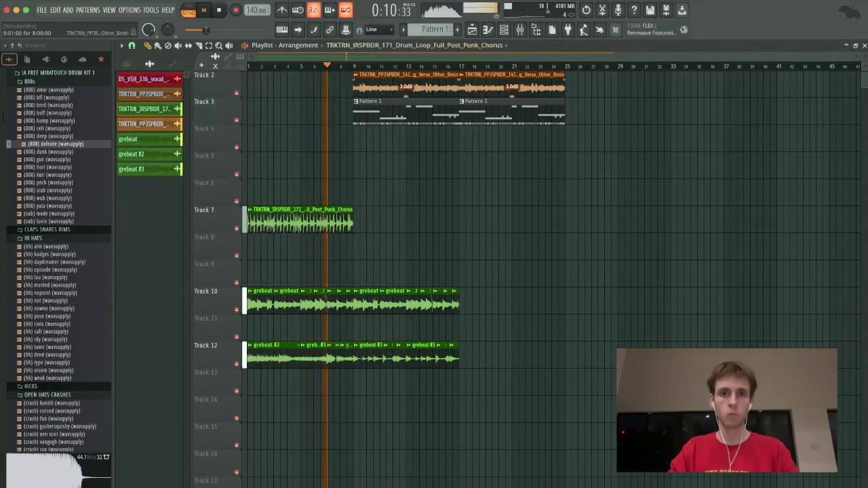
Delete the guitar lead and melodic stack clips starting at bar 9 on tracks 1 and 2, and stop playback.
click(414, 88)
scroll(434, 271, up, 1)
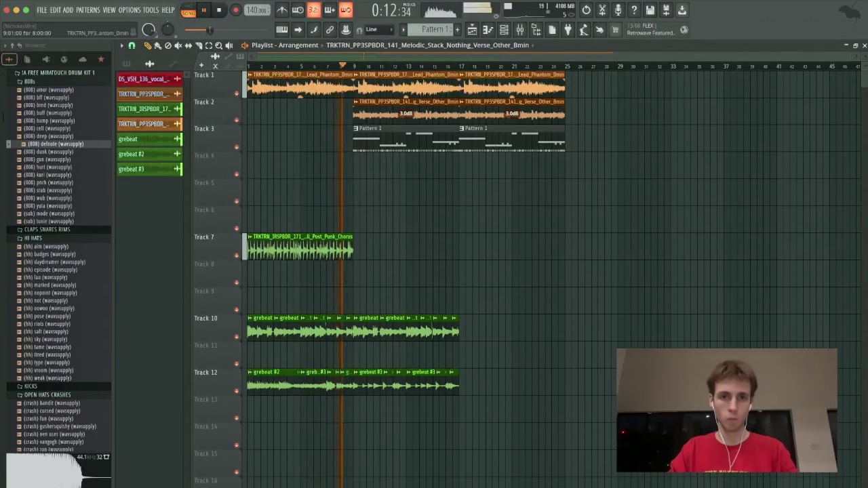
right_click(381, 88)
right_click(380, 112)
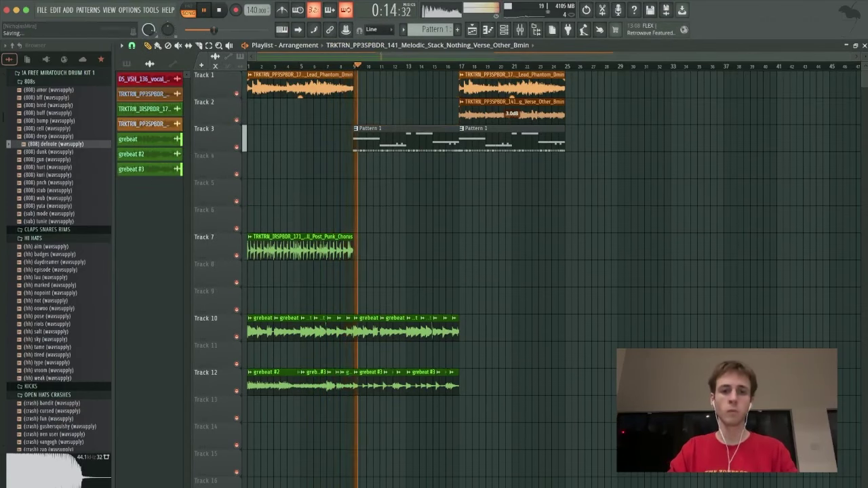
key(space)
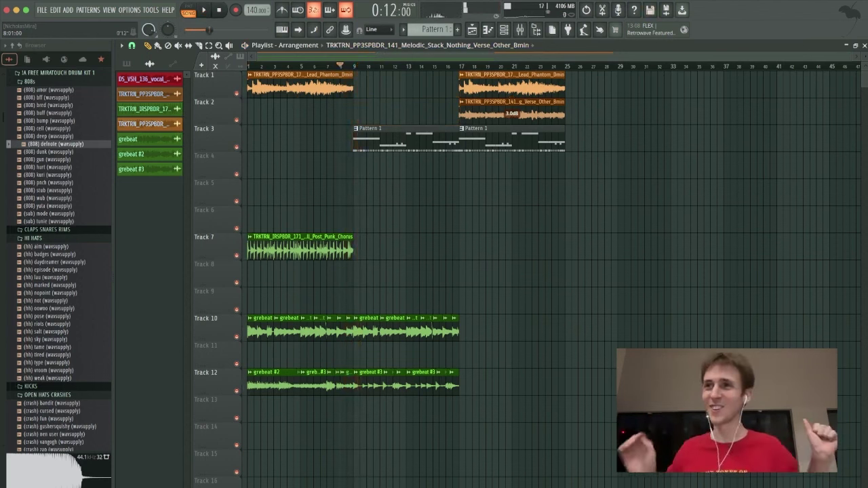
Play the arrangement from just before bar 9 to audition the transition into the 808 pattern.
key(space)
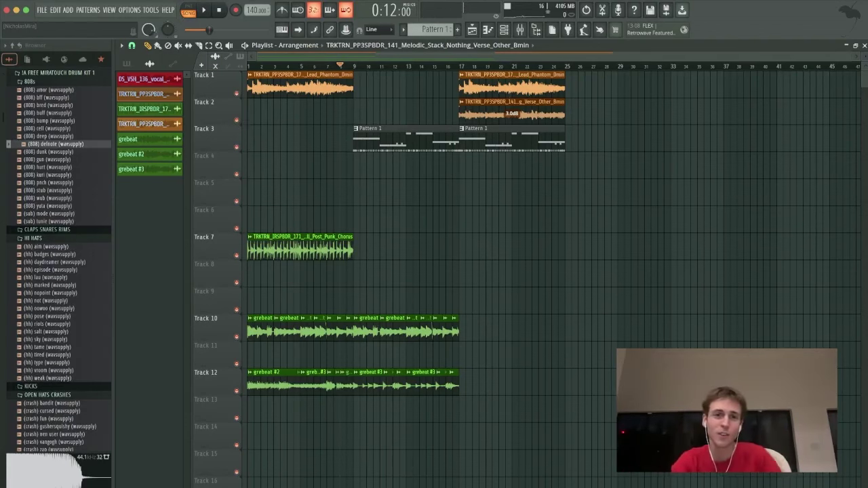
key(space)
scroll(349, 204, up, 6)
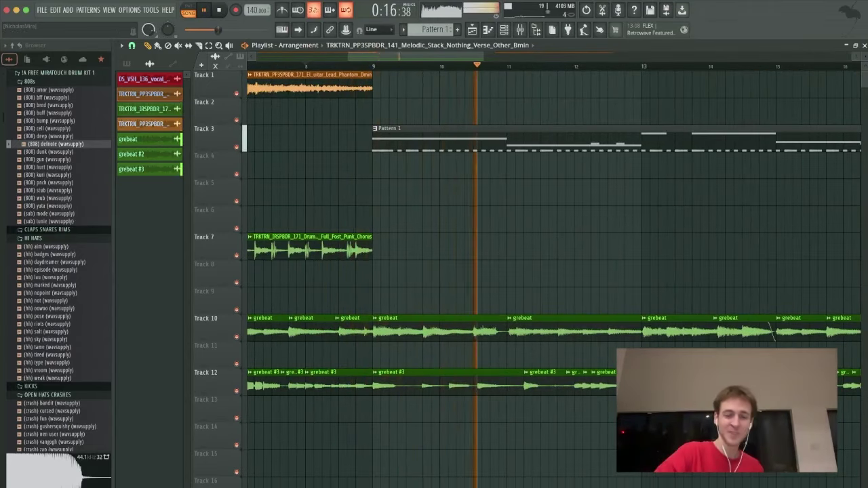
key(space)
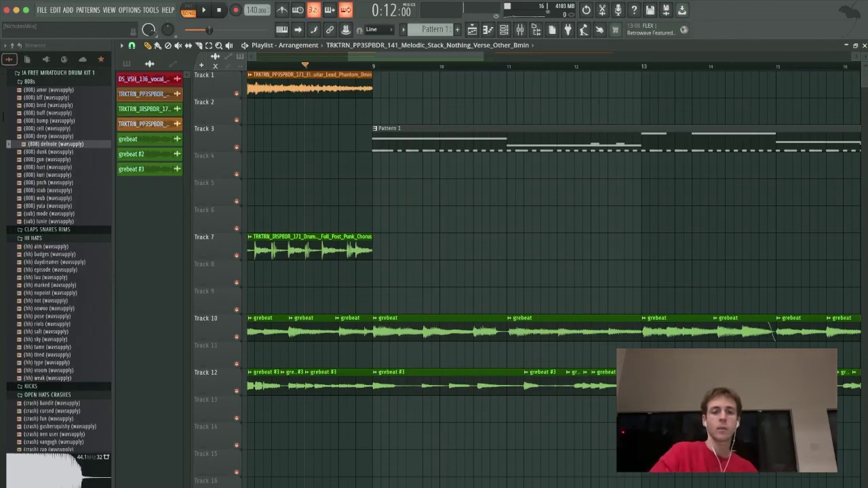
key(space)
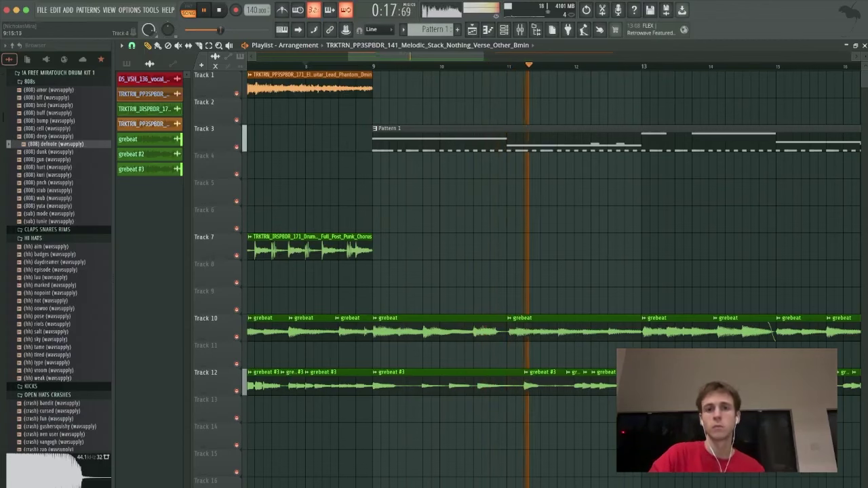
Duplicate the grebeat clips on tracks 10 and 12 from bar 17, and delete the guitar lead and melodic stack clips starting there.
scroll(434, 151, down, 5)
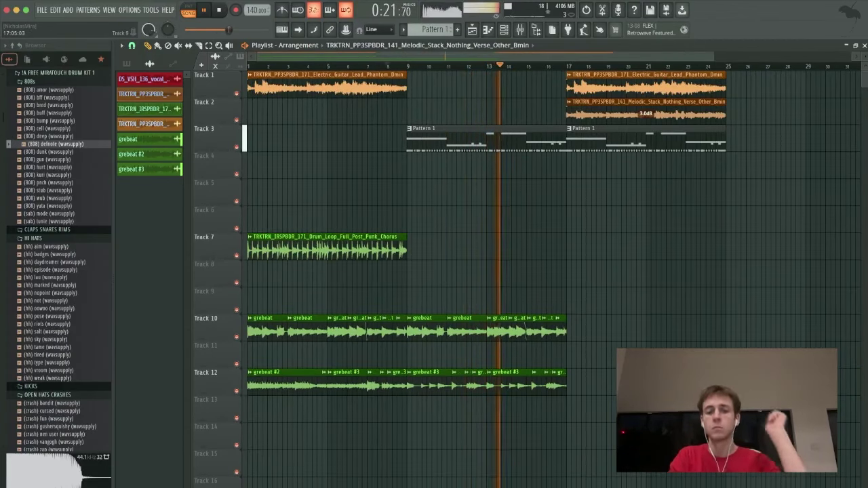
drag(644, 302, 224, 480)
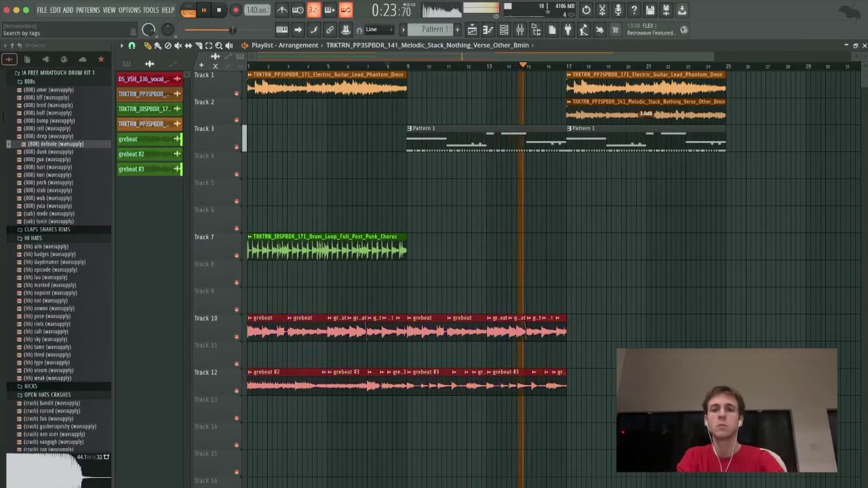
key(ctrl+b)
drag(668, 119, 603, 87)
key(Delete)
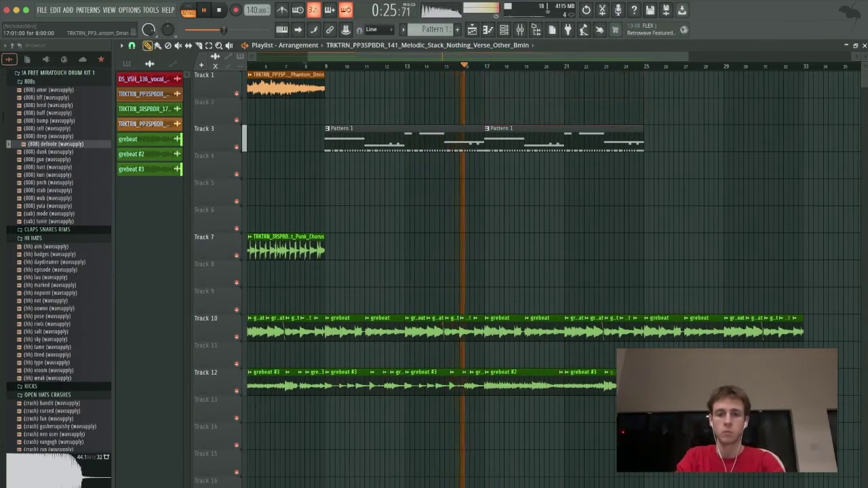
Set the grebeat audio clip's channel volume to 85%.
double_click(504, 331)
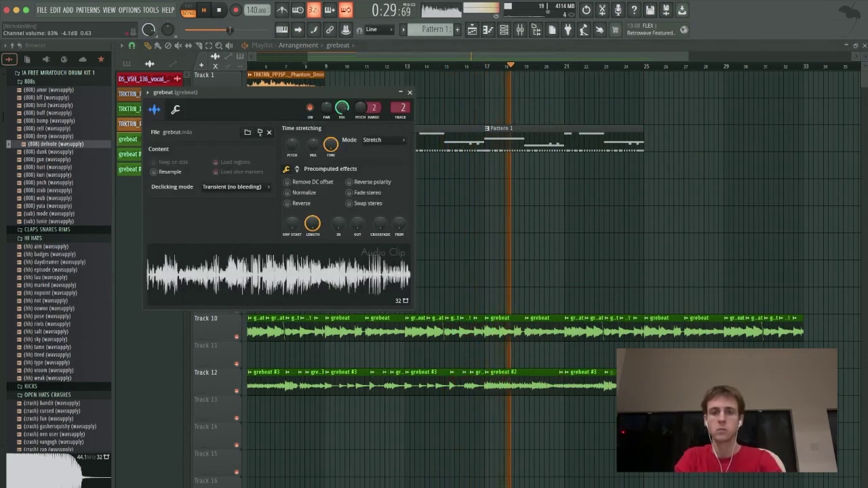
drag(341, 108, 342, 106)
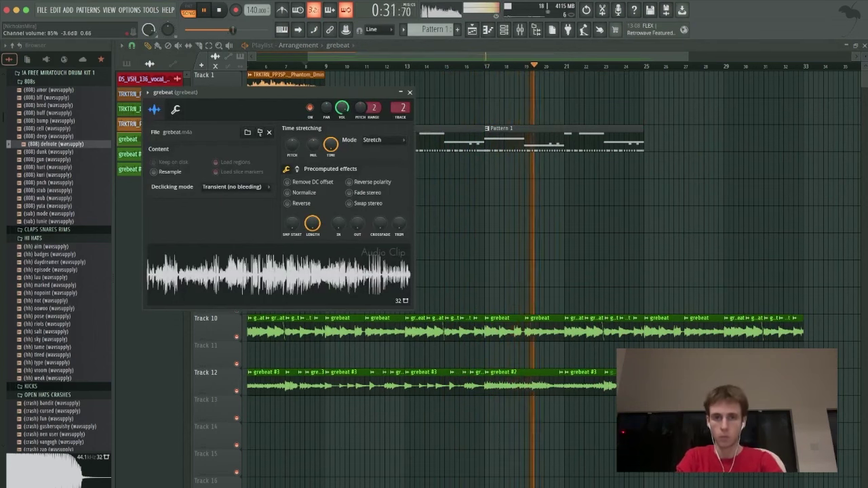
key(Escape)
Duplicate the two Pattern 1 clips on track 3 to fill bars 25 through 40, and deselect the copies.
scroll(555, 271, right, 1)
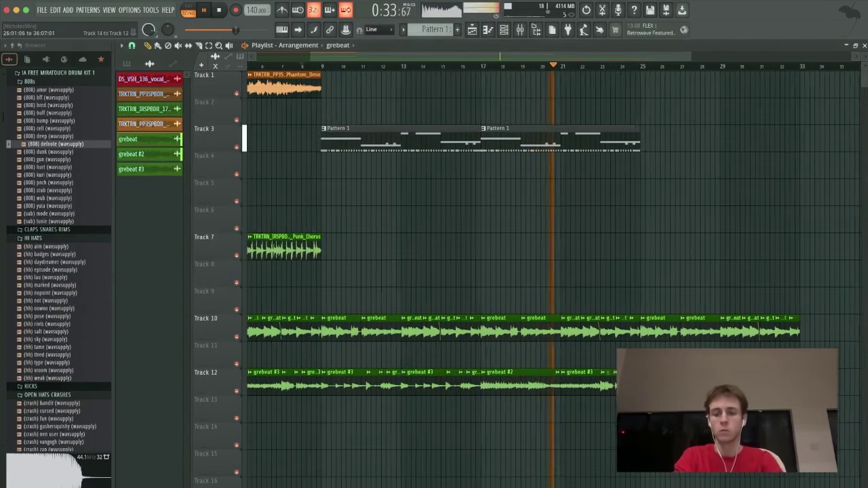
drag(703, 159, 448, 139)
key(super+b)
scroll(542, 203, right, 3)
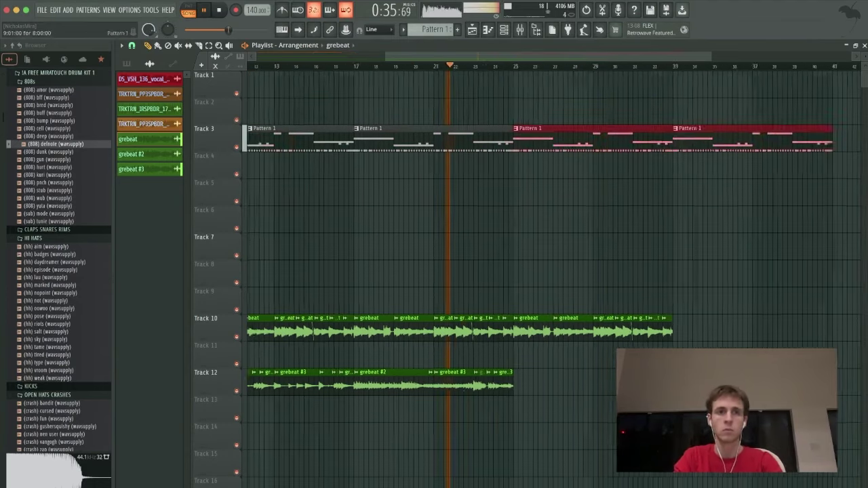
key(super+d)
Collapse the 808s and other unneeded drum kit folders and preview the (crash) nen user sample.
click(30, 82)
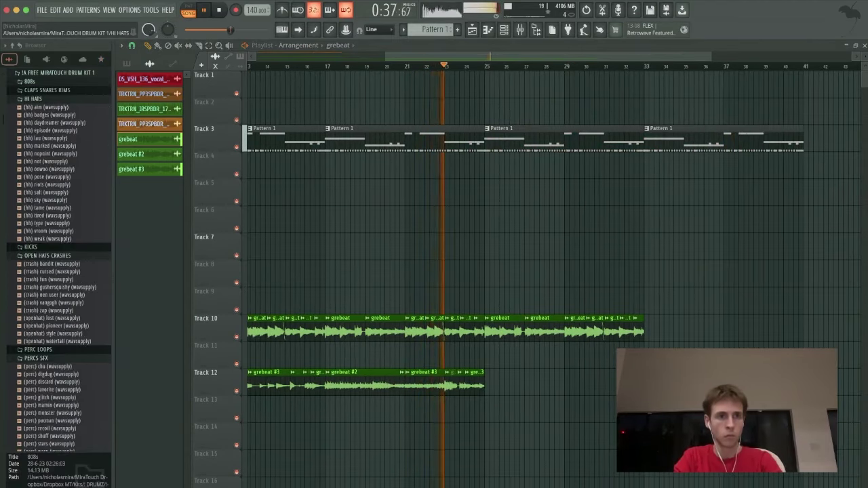
click(33, 99)
click(59, 155)
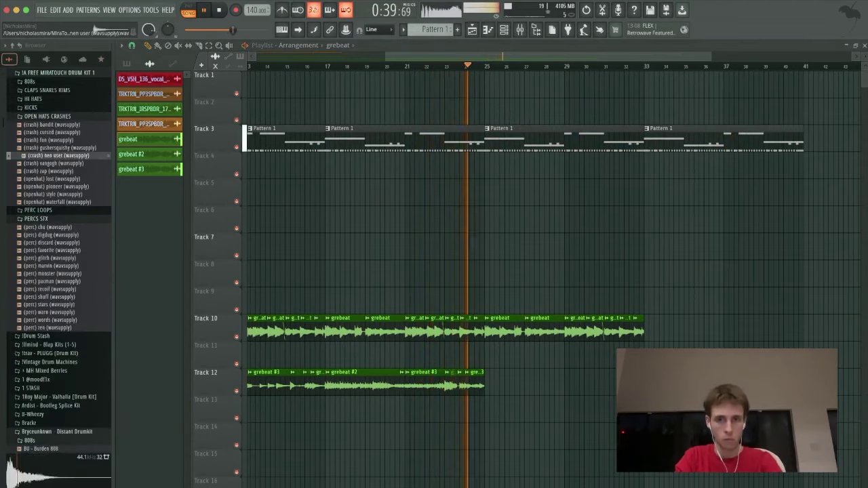
Show all channels in the channel rack and examine the (perc) shuff notes in the piano roll.
click(504, 29)
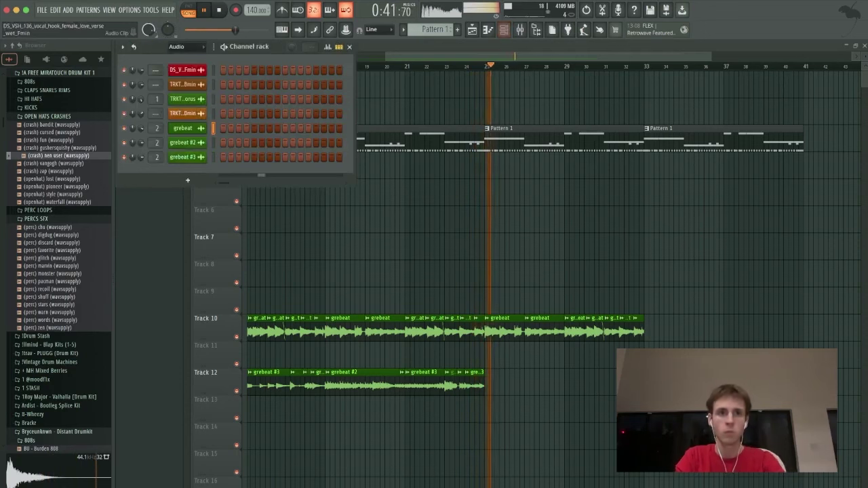
click(186, 47)
click(186, 58)
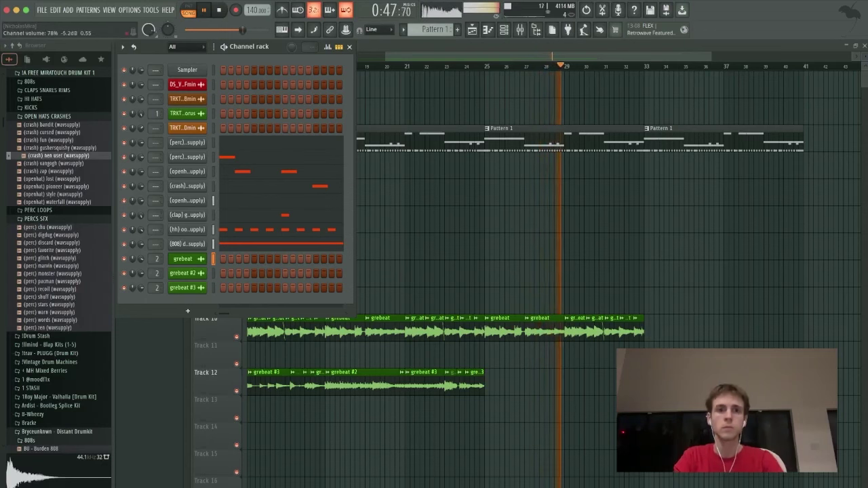
click(234, 157)
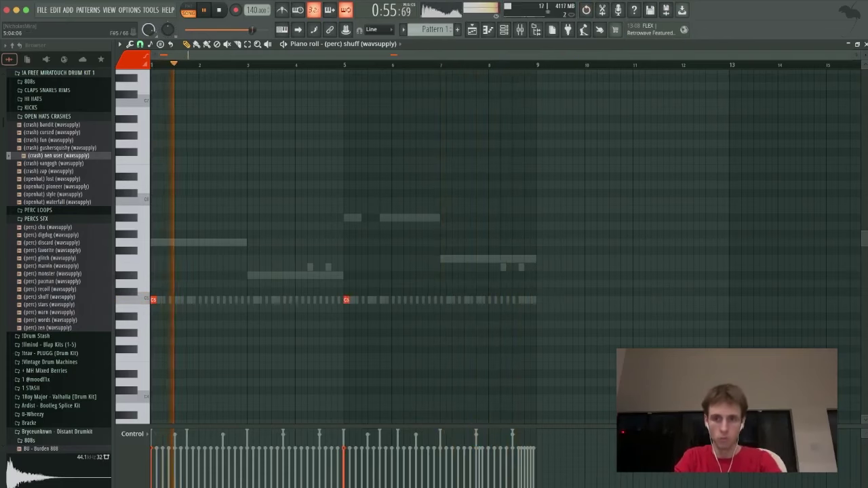
key(Escape)
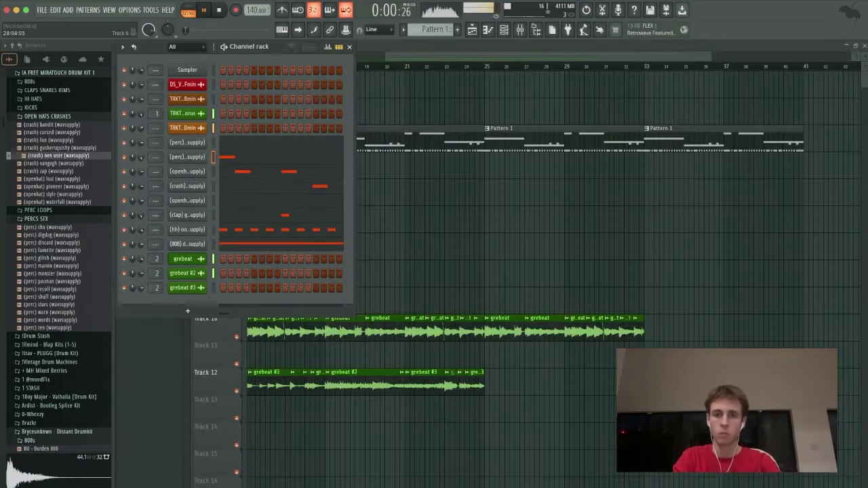
Close the channel rack and delete the guitar lead clip in bars 1 to 8 on track 1.
scroll(550, 210, left, 5)
scroll(551, 210, down, 3)
key(F6)
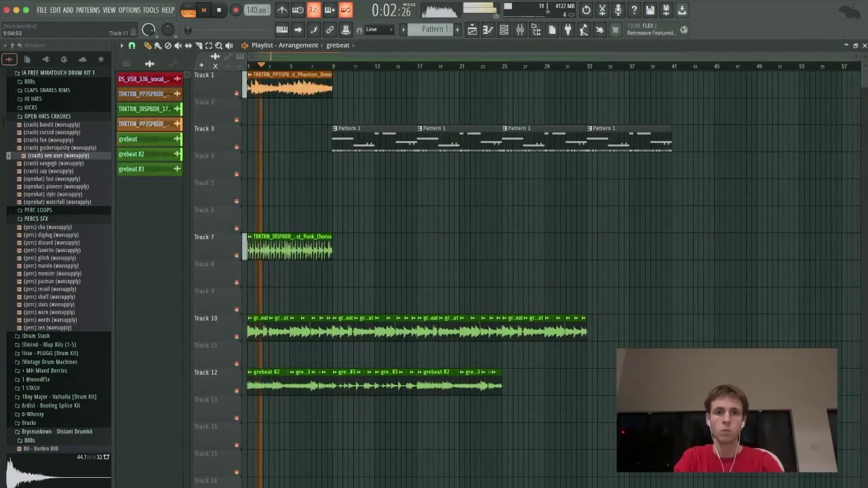
right_click(290, 95)
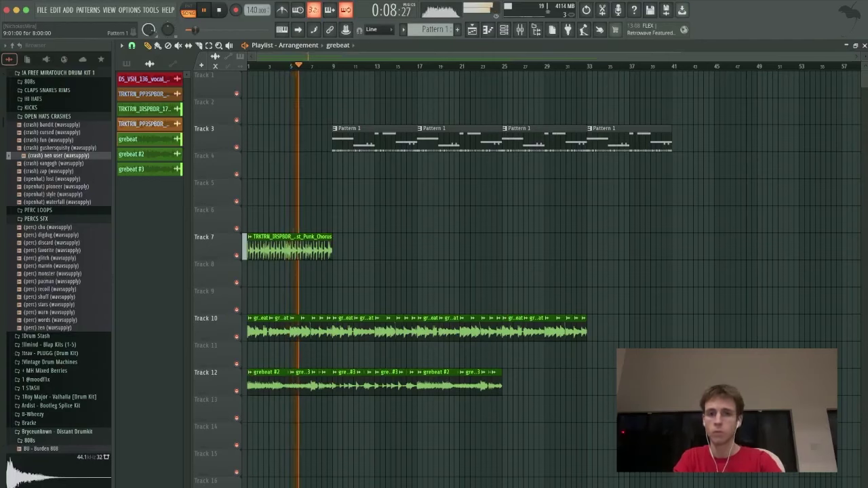
Delete the grebeat #3 clips between bars 9 and 17 on track 12 and restart playback from the beginning.
scroll(376, 139, up, 4)
scroll(376, 139, left, 3)
scroll(376, 139, down, 1)
click(420, 110)
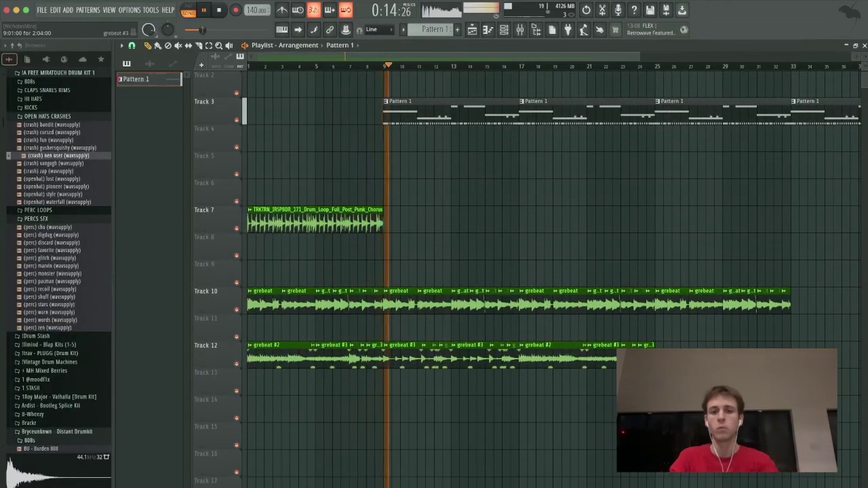
key(space)
drag(420, 357, 516, 356)
key(space)
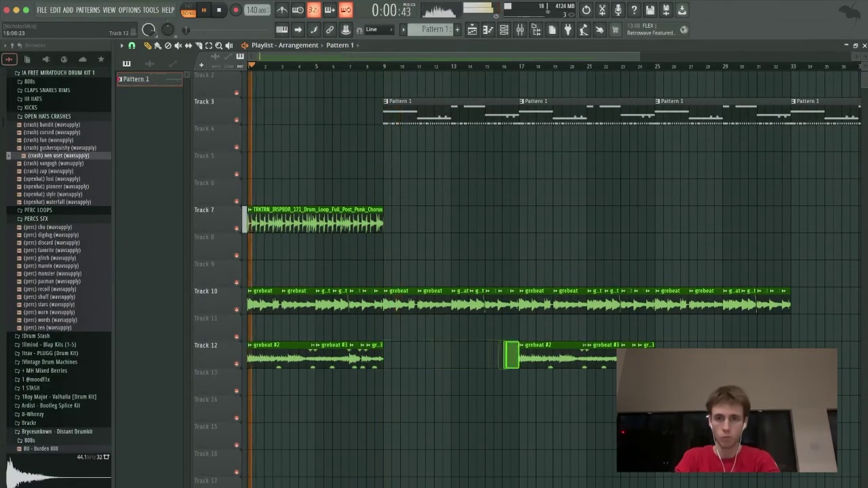
Undo the last clip change, try removing the grebeat clips in bars 1 to 6 on track 12, and undo that removal.
key(ctrl+z)
drag(302, 357, 335, 356)
key(space)
key(space)
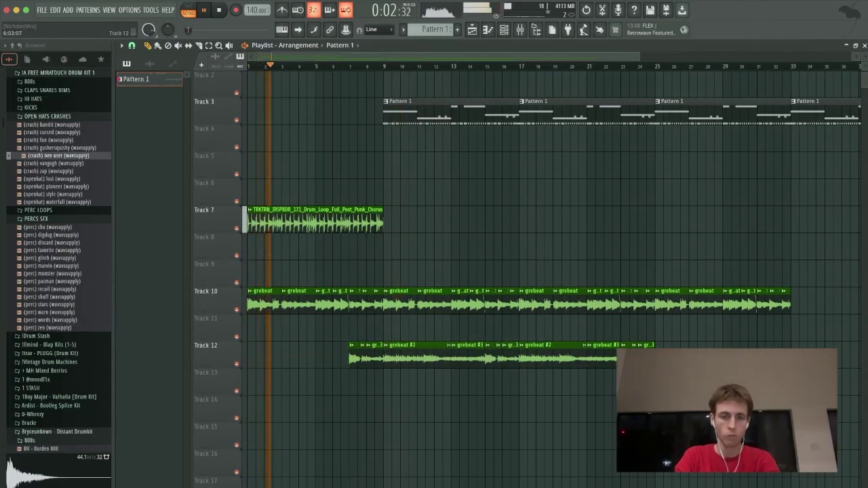
key(ctrl+z)
Try the intro without the drum loop on track 7, then undo the deletion and restart playback.
key(space)
right_click(308, 221)
key(space)
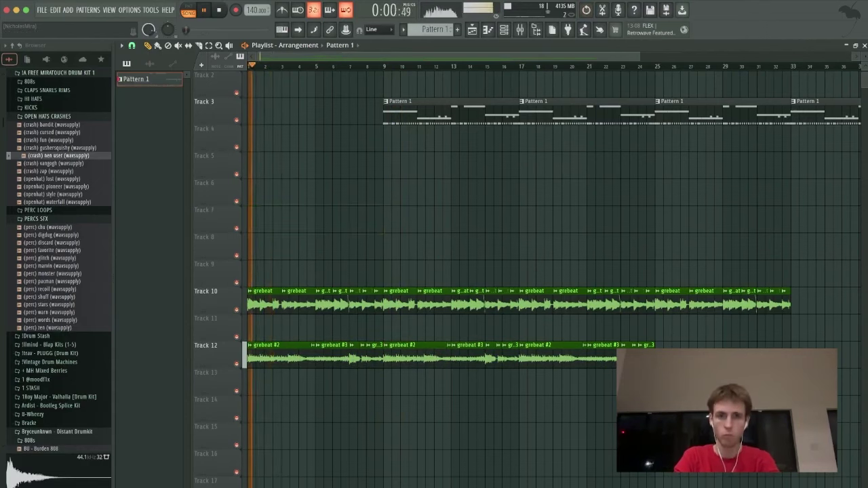
key(ctrl+z)
key(space)
In the grebeat mixer track's Fruity Limiter, set the gain to about 8.3 dB and the ceiling to about -1.4 dB.
click(519, 29)
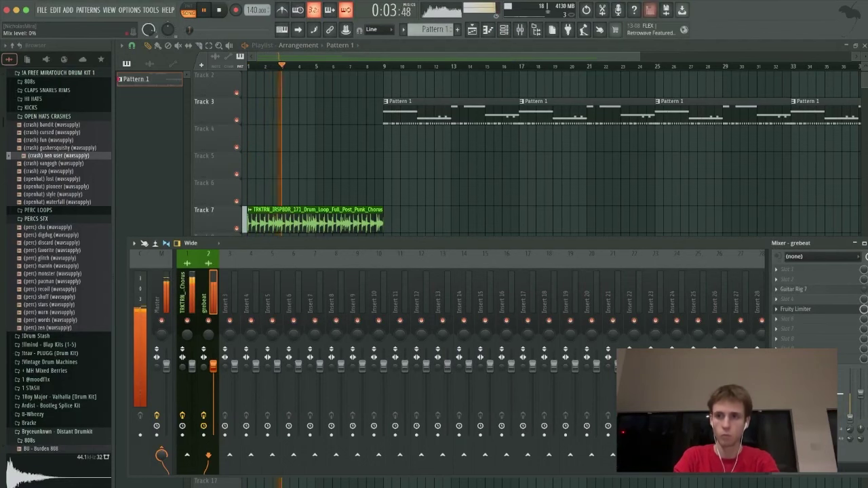
drag(781, 243, 677, 244)
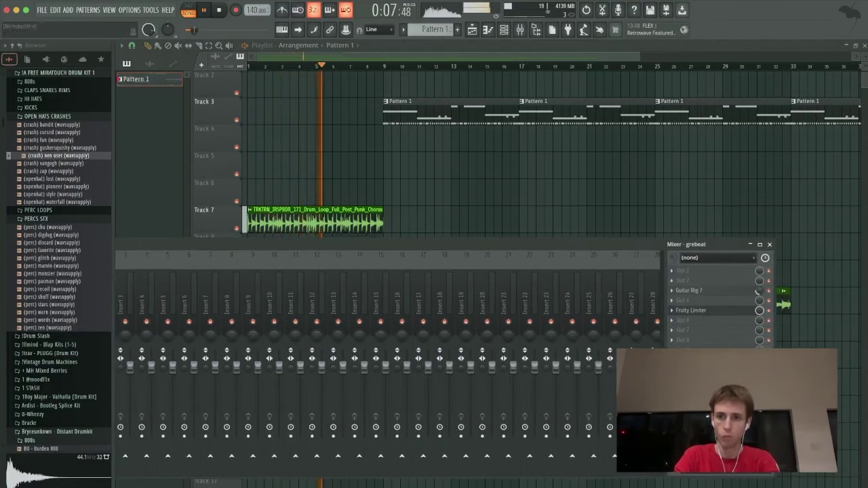
click(690, 310)
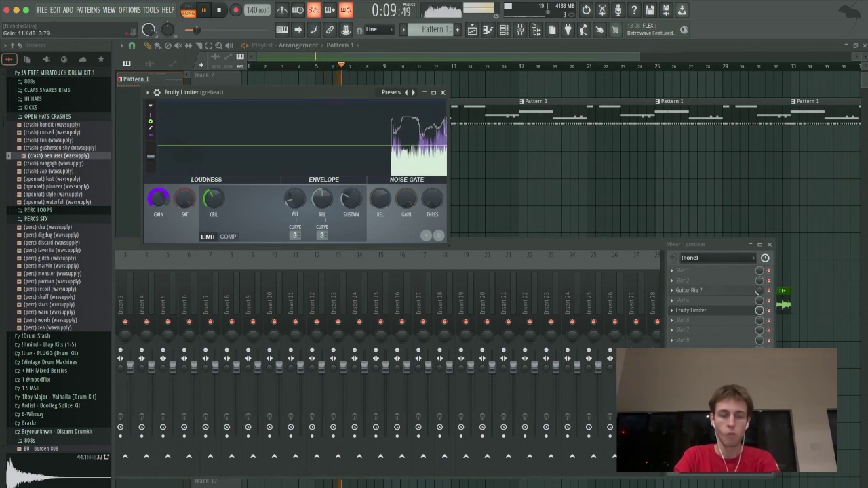
drag(158, 199, 158, 211)
drag(213, 199, 213, 189)
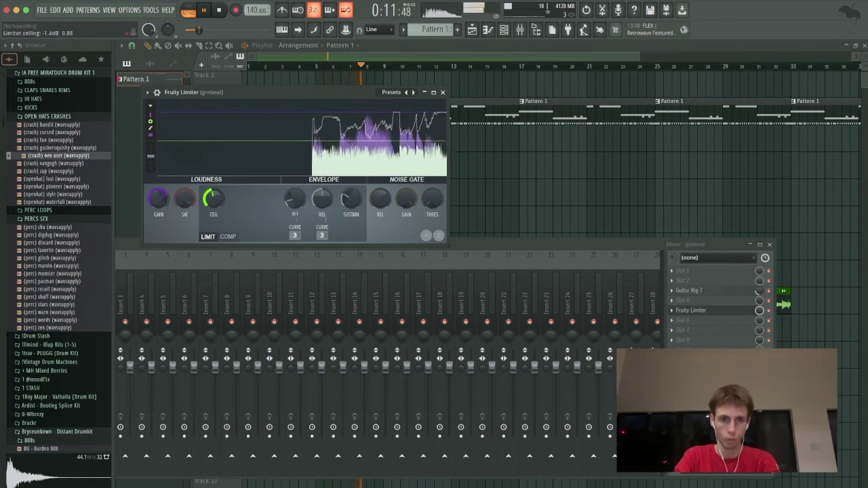
drag(158, 203, 158, 193)
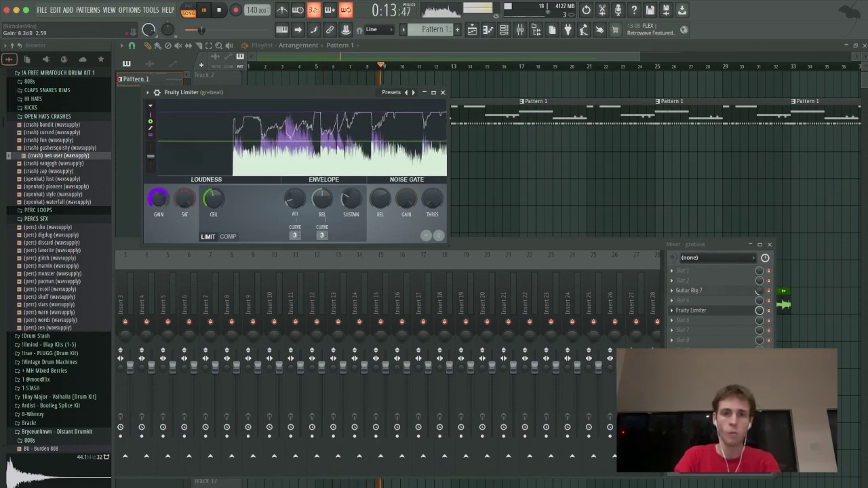
key(Escape)
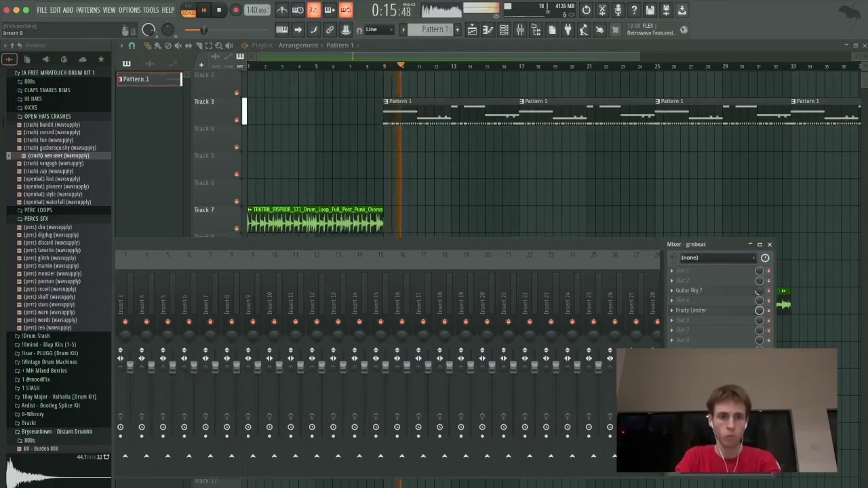
Raise the grebeat mixer track's volume to 106%, check it from the song start, and close the mixer.
drag(232, 245, 335, 254)
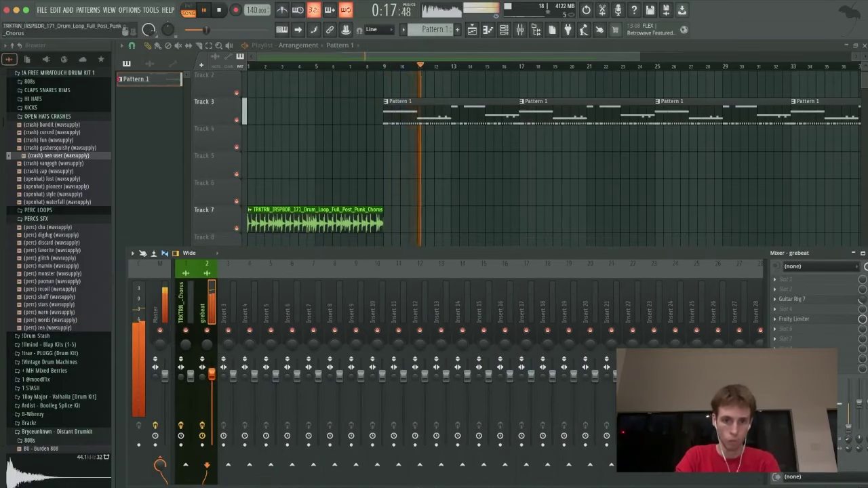
click(160, 307)
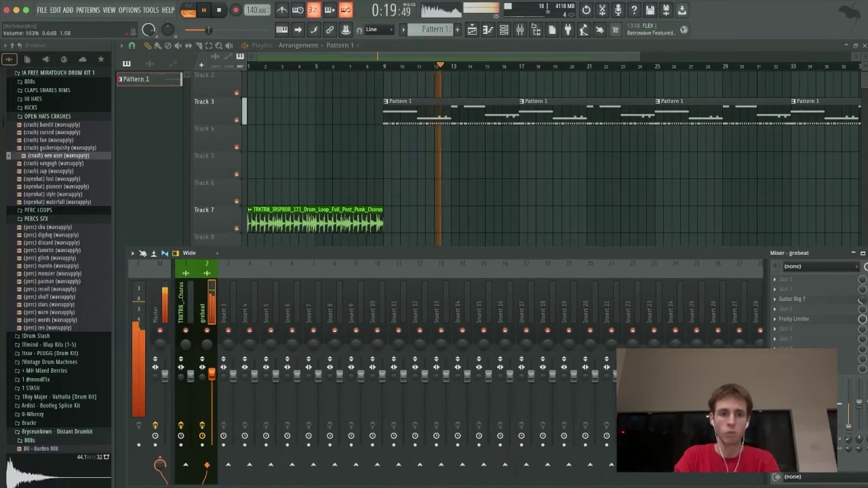
drag(211, 373, 211, 373)
key(space)
key(space)
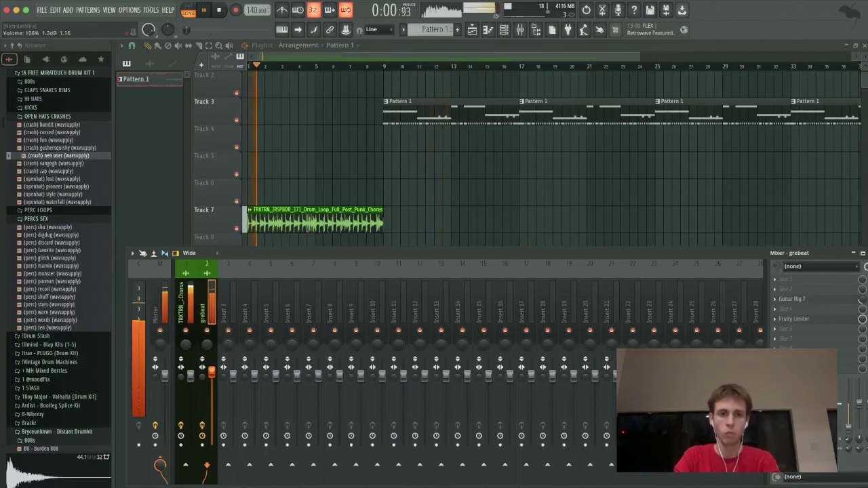
key(space)
key(F9)
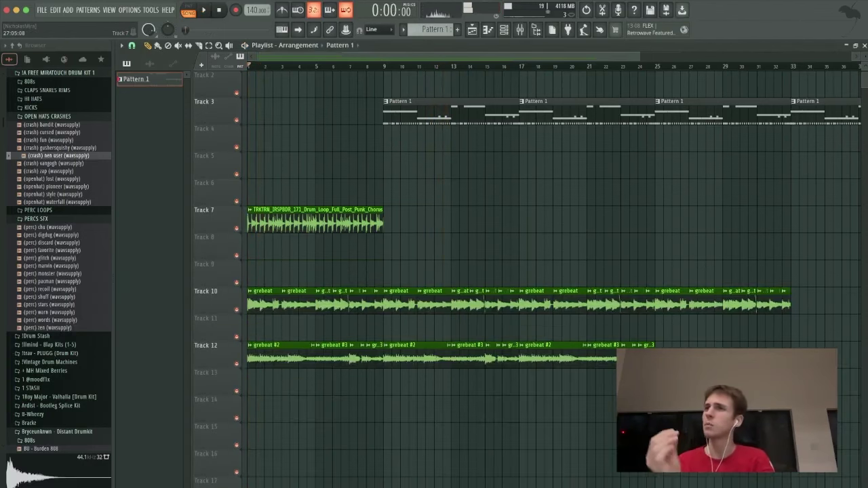
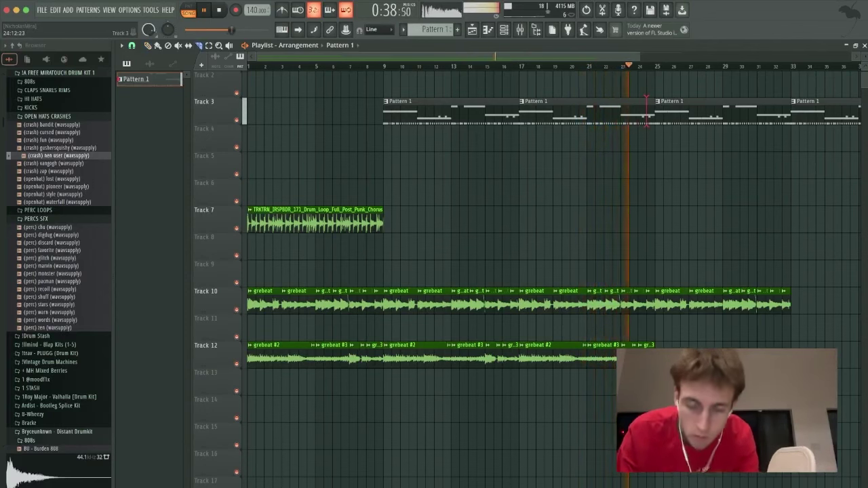
Trim the Pattern 1 clip just before bar 25 and place a copy of the drum loop in bars 25 to 32 on track 7.
drag(498, 255, 366, 220)
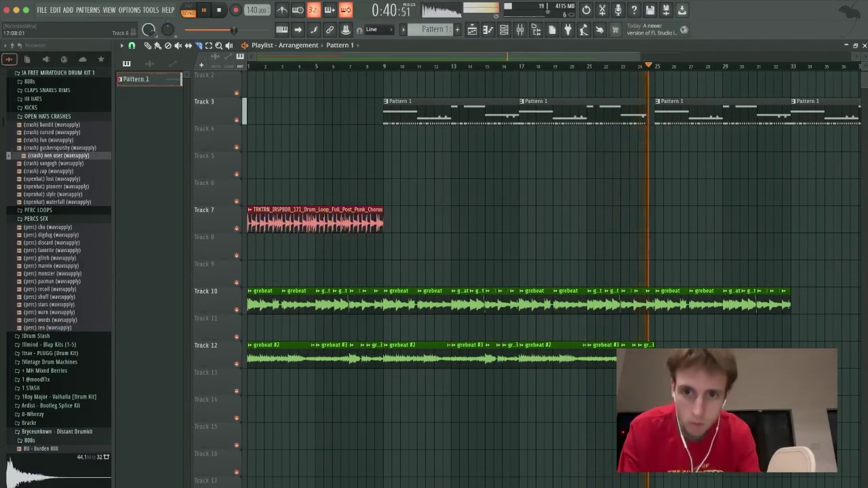
key(super+b)
key(super+b)
key(super+b)
key(super+d)
drag(465, 221, 556, 220)
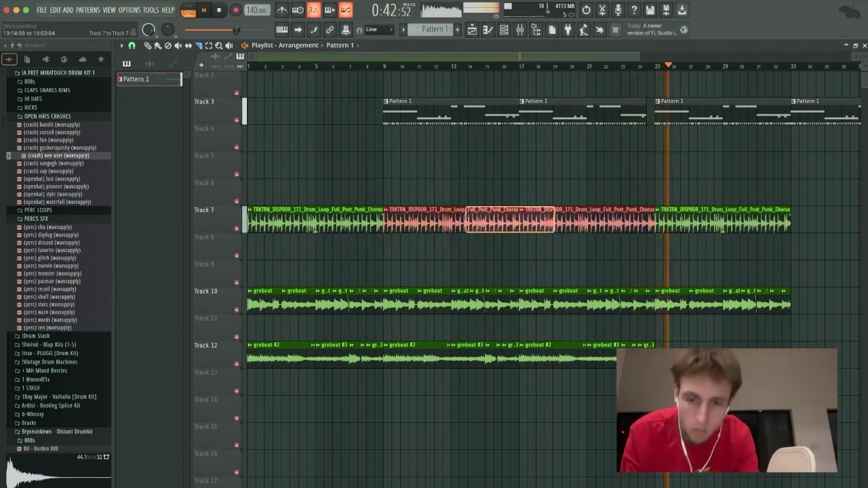
key(Delete)
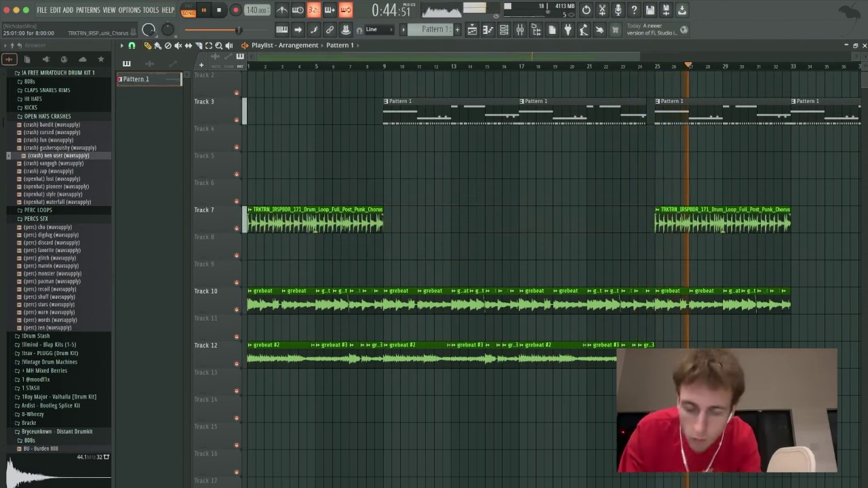
double_click(707, 221)
key(Escape)
scroll(583, 219, down, 4)
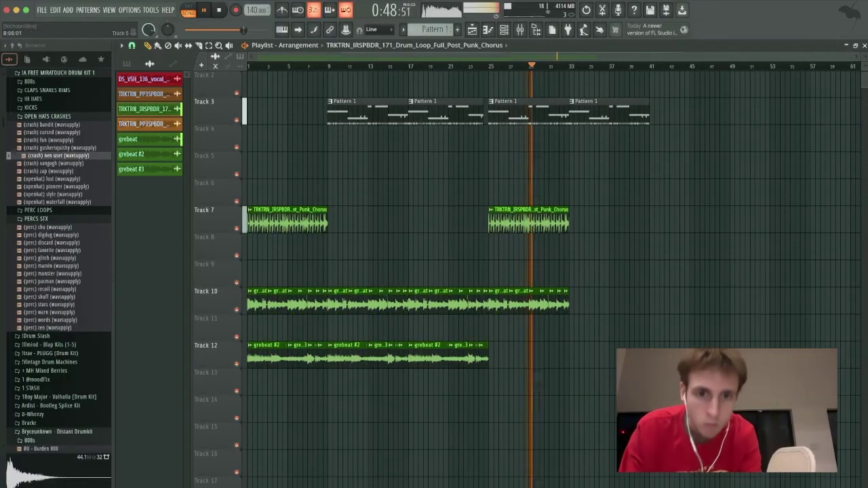
Stop playback and undo the recent edits until the earlier grebeat #3 clips return in bars 9 to 16 on track 12.
key(space)
key(super+z)
key(super+z)
key(super+z)
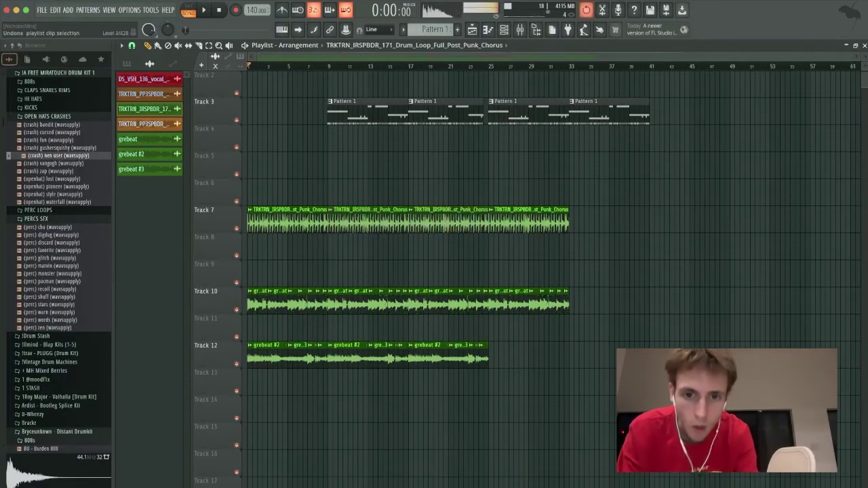
key(super+z)
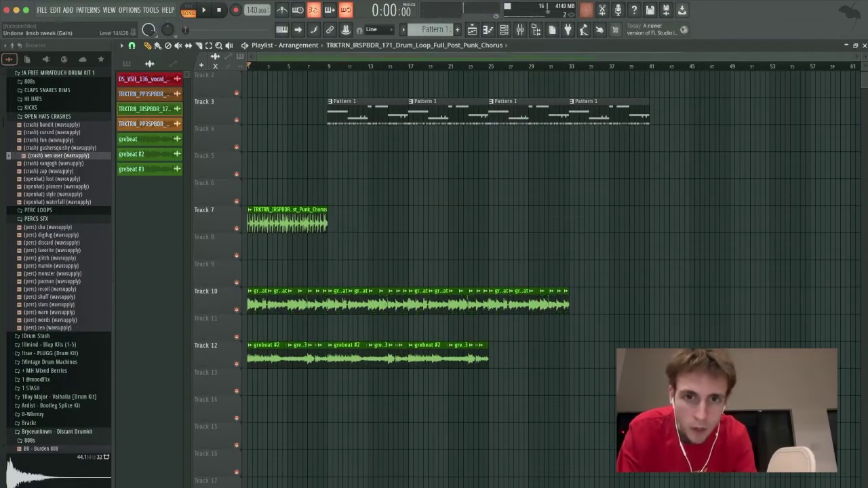
key(super+z)
key(super+z)
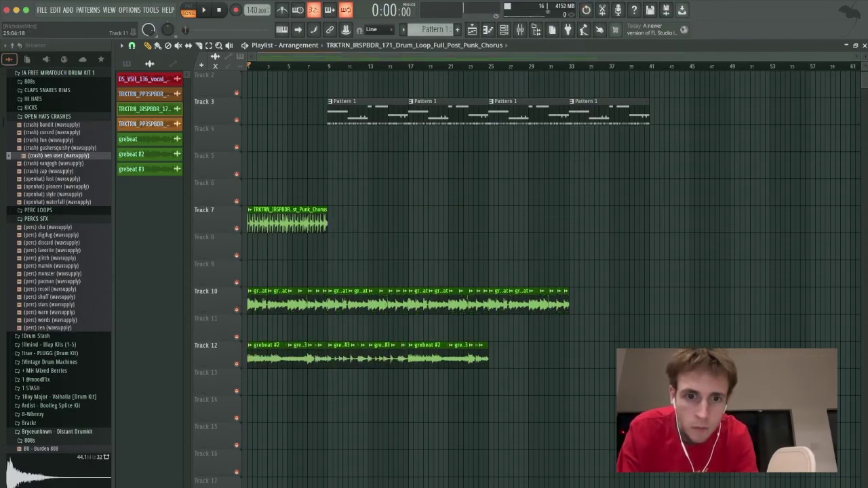
Duplicate the track 12 grebeat clips from bars 9 to 24 into bars 25 to 40.
key(space)
drag(420, 327, 479, 357)
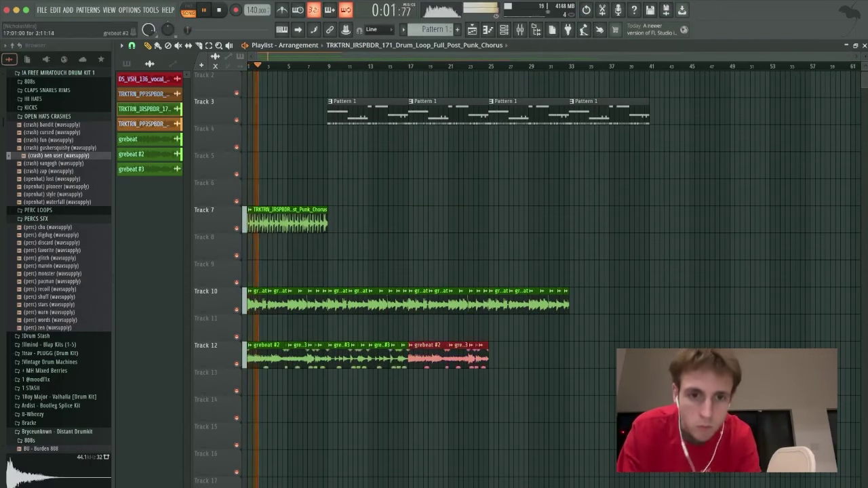
drag(414, 357, 334, 355)
key(super+b)
key(super+d)
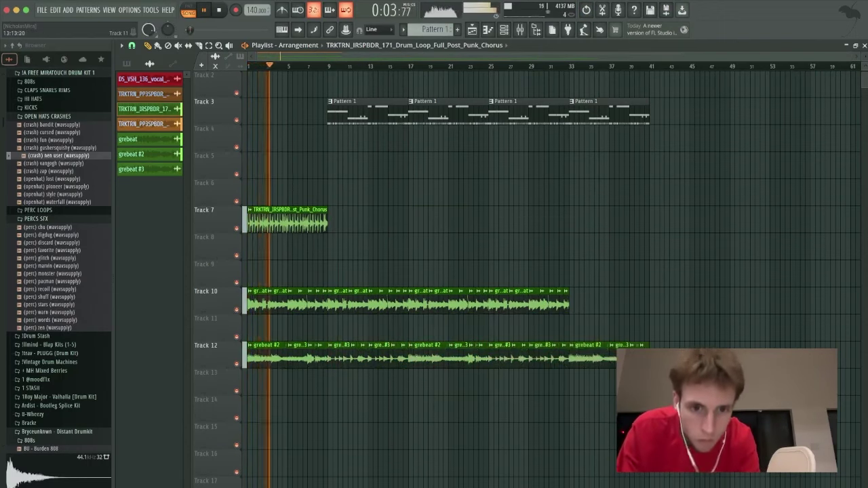
Replace the track 12 clips in bars 9 to 16 with a copy of the clips from bars 1 to 8.
drag(343, 312, 410, 394)
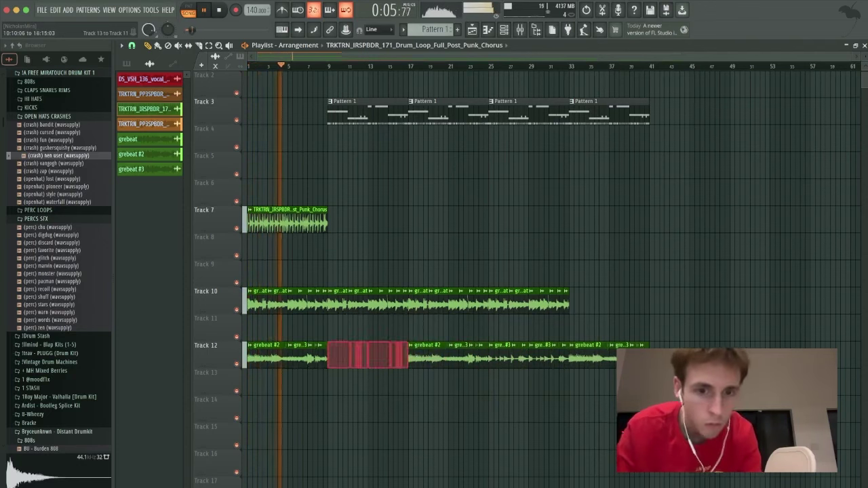
key(Delete)
super+drag(261, 311, 378, 384)
key(super+b)
key(super+d)
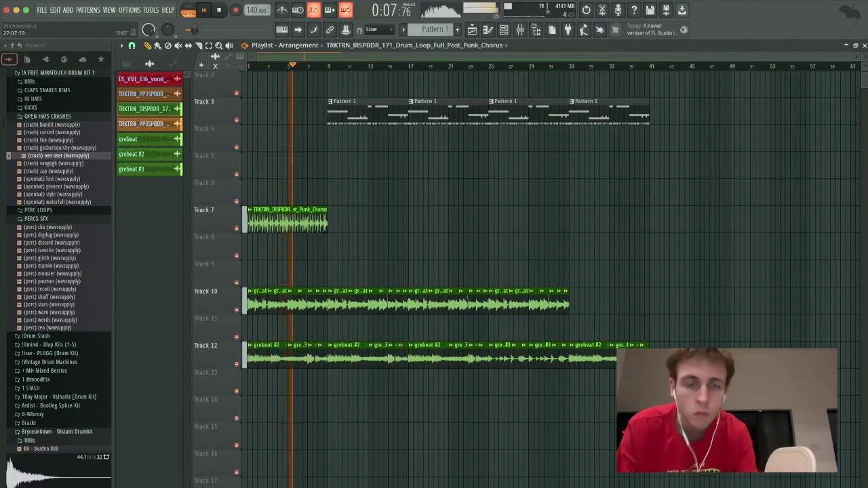
Set the Guitar Rig 7 mix level on the grebeat mixer track to 58% and audition the song from the start.
key(F9)
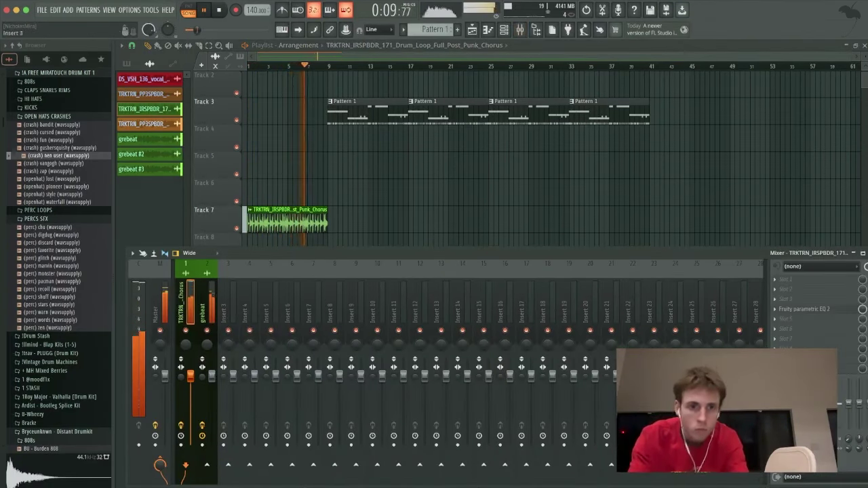
click(205, 305)
key(space)
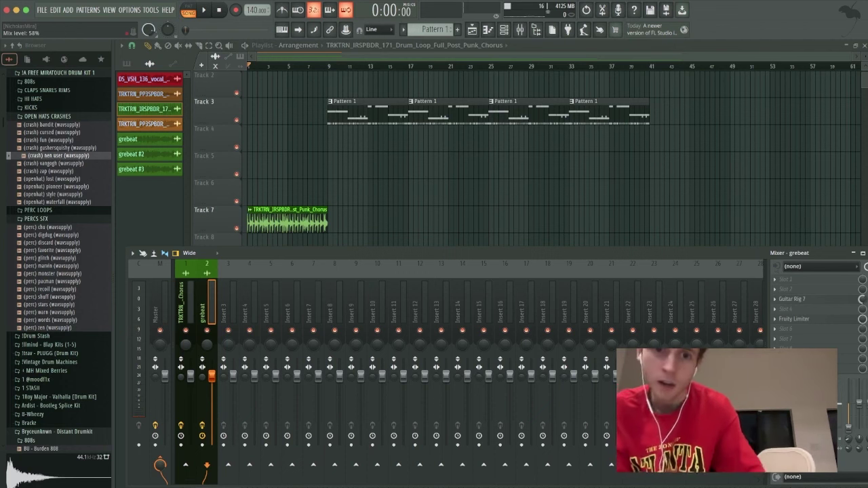
key(space)
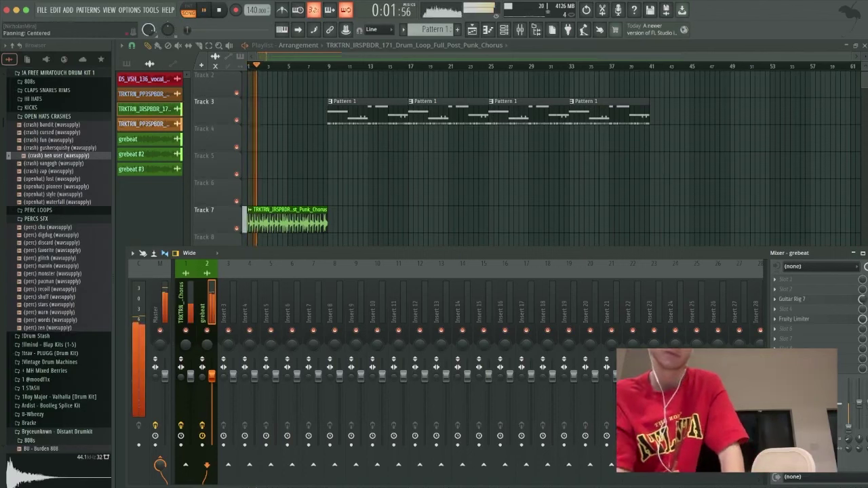
key(space)
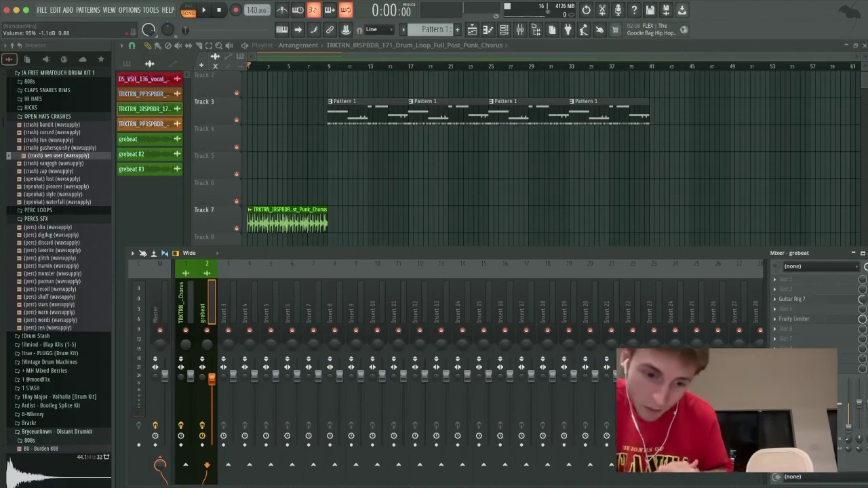
key(space)
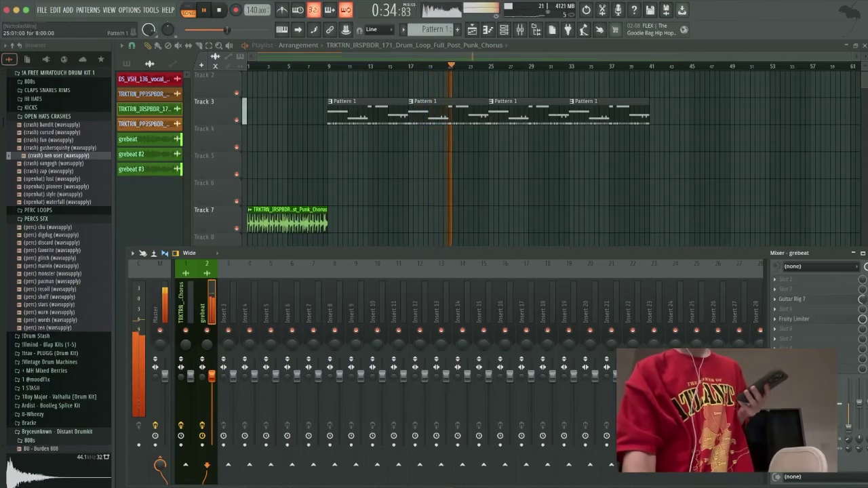
Replace the 808 channel's sample in the channel rack with (sub) mode from the drum kit's 808s folder.
click(504, 29)
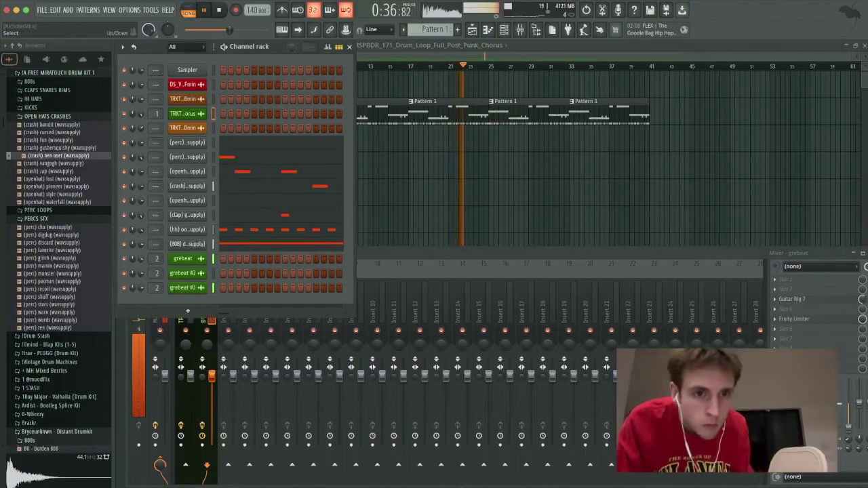
click(58, 72)
click(59, 73)
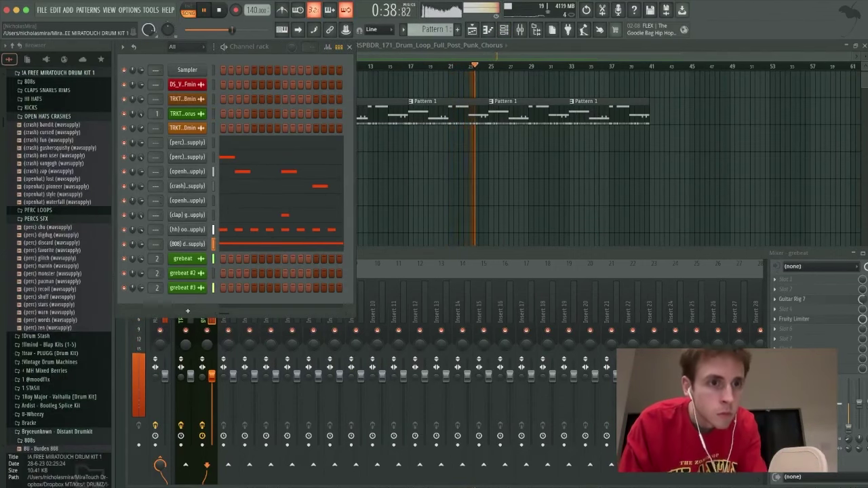
click(30, 82)
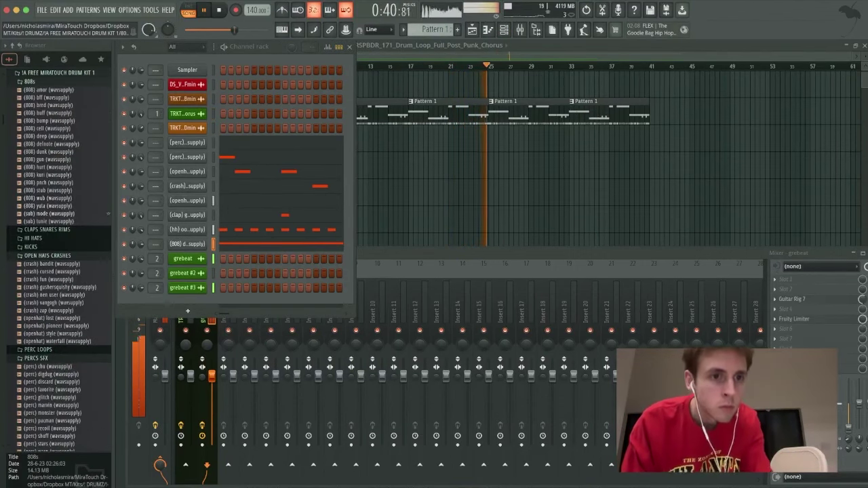
drag(51, 213, 142, 239)
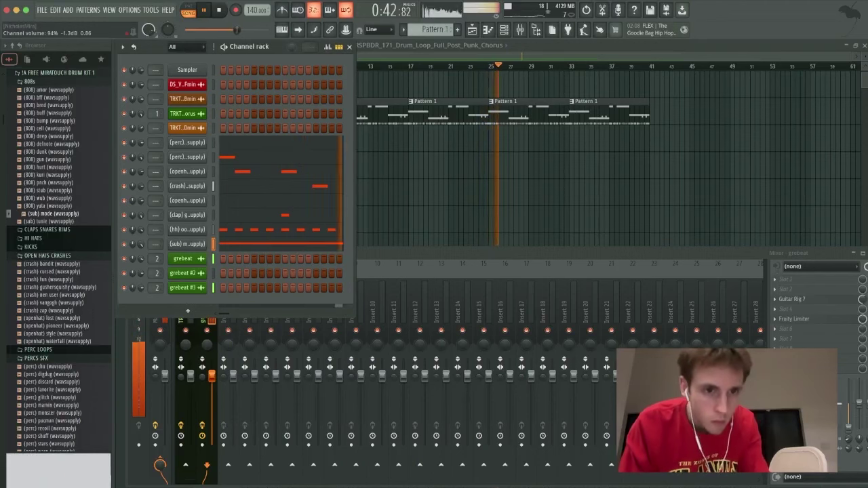
Reduce the sample length of the (sub) mode channel and open its notes in the piano roll.
click(187, 244)
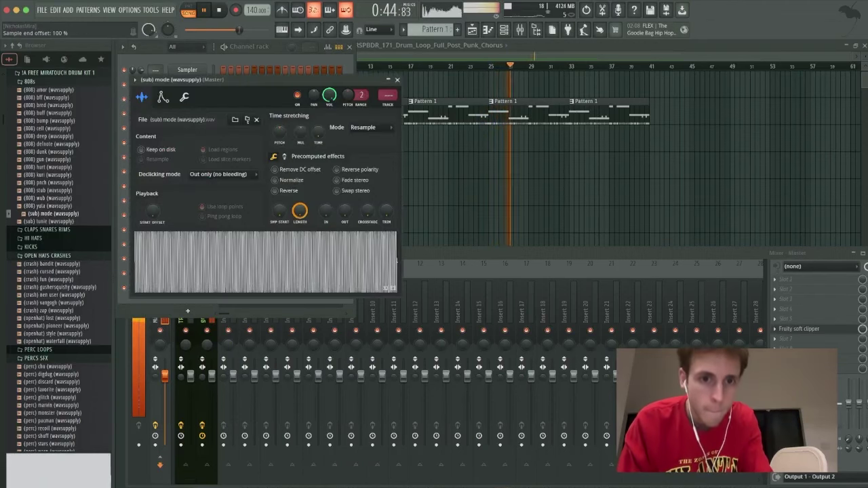
mouse_move(299, 211)
mouse_down()
mouse_move(299, 227)
mouse_move(299, 219)
mouse_up()
key(Escape)
click(248, 244)
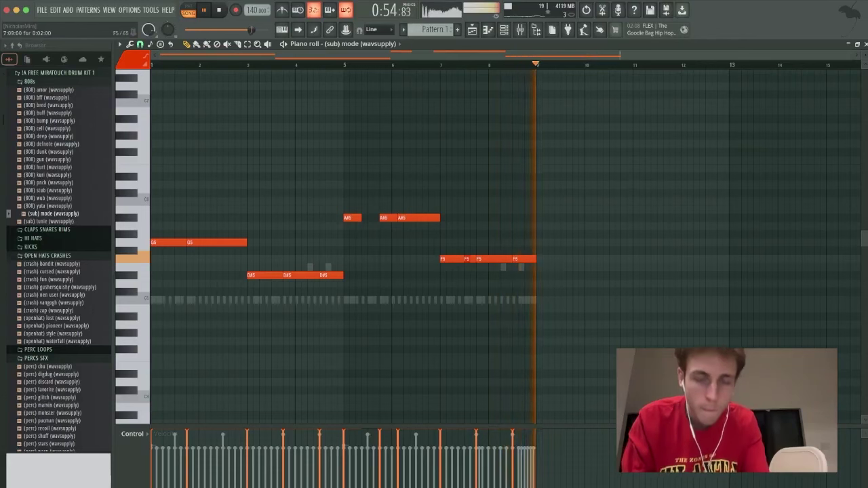
Add short F5 notes between the G5 notes in bars 1 and 2 of the (sub) mode pattern and audition them.
drag(177, 202, 189, 274)
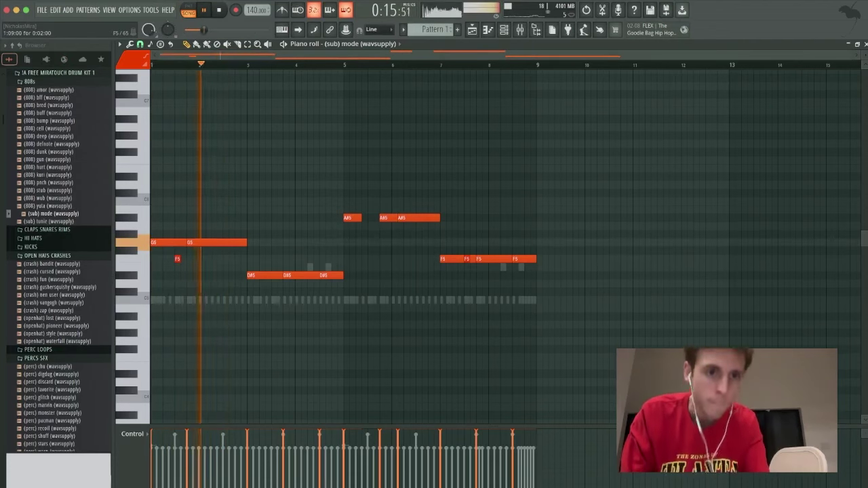
key(space)
key(space)
drag(178, 259, 207, 259)
click(213, 259)
key(space)
key(space)
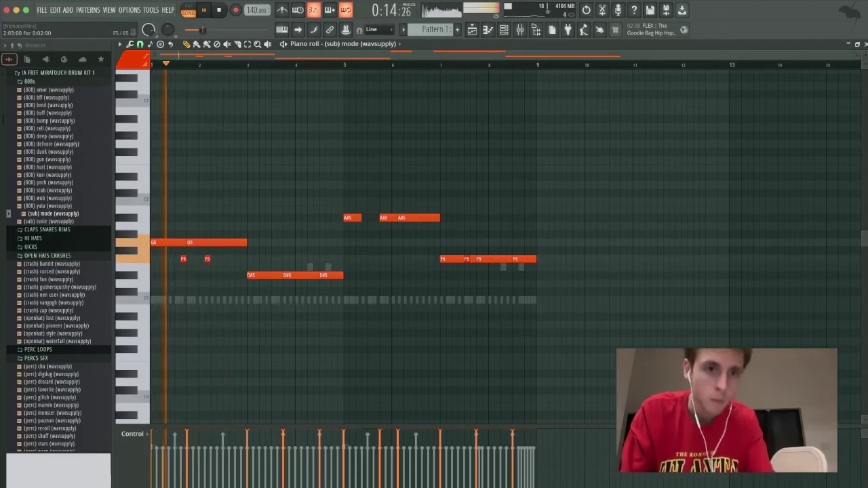
Add two more G5 notes and a short F5 note in bar 2, and trim the overlapping notes with quick legato.
click(218, 250)
key(space)
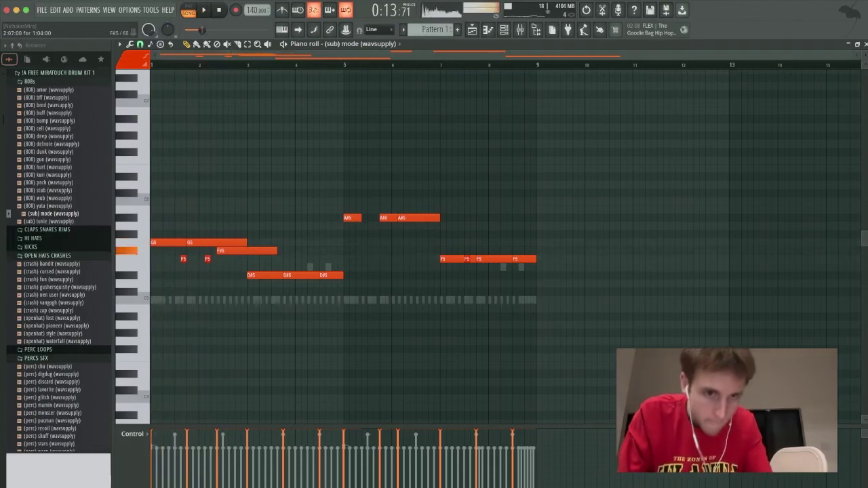
key(space)
mouse_move(219, 250)
mouse_down()
mouse_move(214, 243)
mouse_move(232, 235)
mouse_move(232, 243)
mouse_up()
key(space)
key(space)
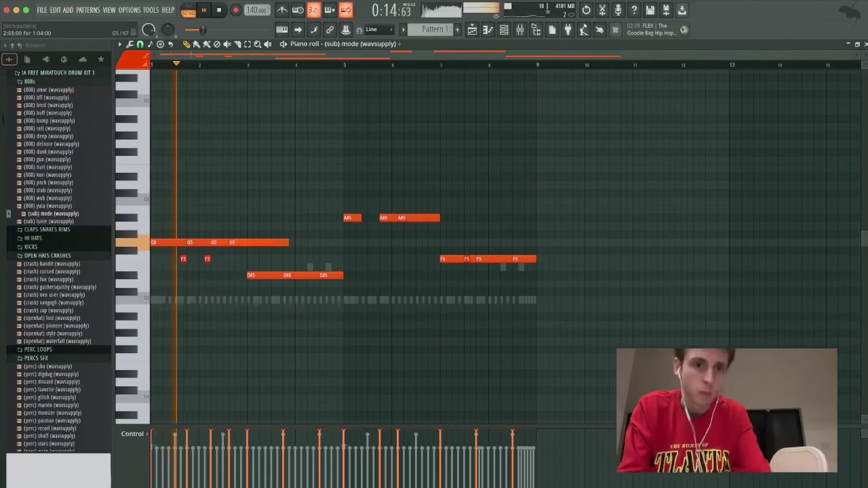
click(225, 259)
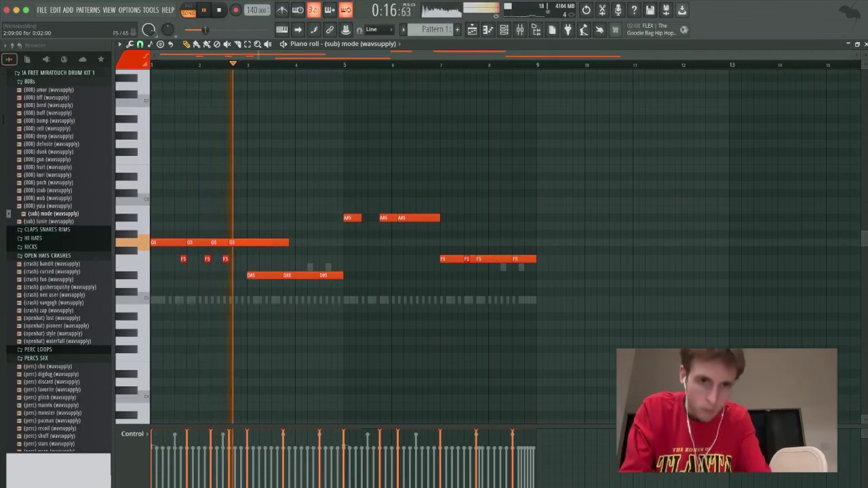
key(super+l)
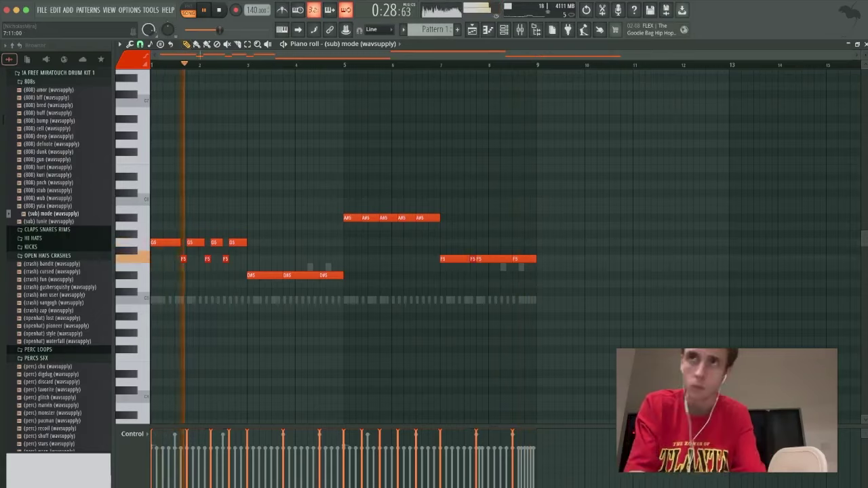
Return to the playlist and delete the Lead Phantom audio clip from track 1 in bars 1 to 8.
key(Escape)
key(F5)
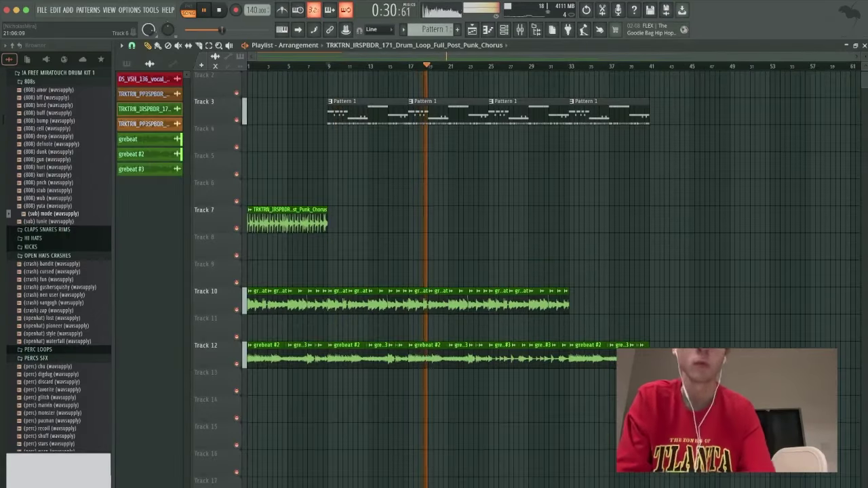
scroll(457, 194, up, 3)
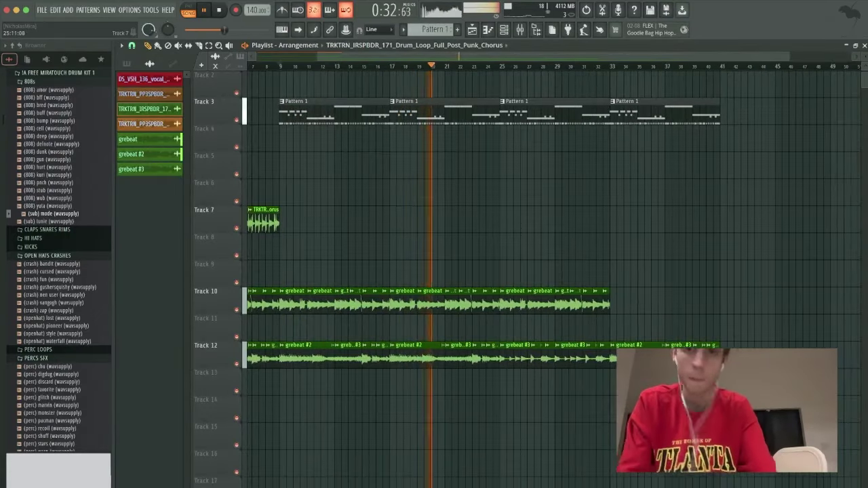
scroll(457, 193, up, 1)
scroll(457, 193, left, 4)
drag(330, 288, 264, 71)
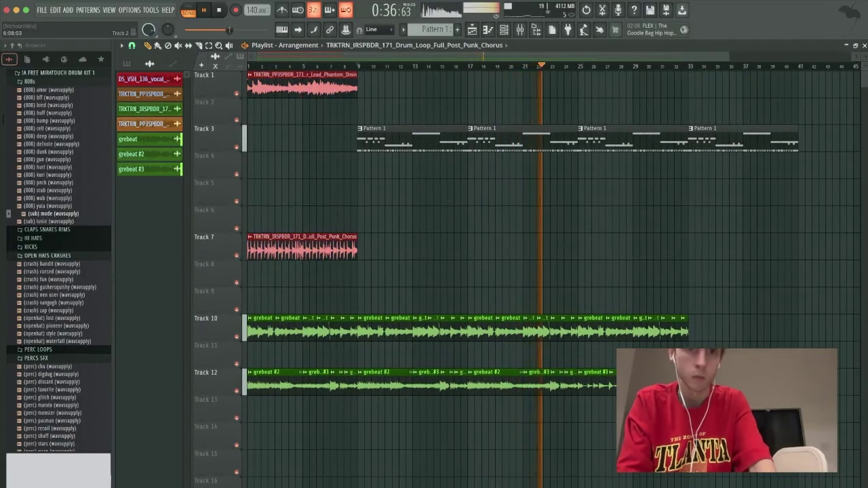
right_click(310, 86)
Copy the track 7 drum loop to bar 25 and remove the Pattern 1 clip from track 3 in bars 25 to 32.
mouse_move(305, 249)
mouse_down()
mouse_move(683, 249)
mouse_move(635, 250)
mouse_up()
drag(609, 249, 615, 249)
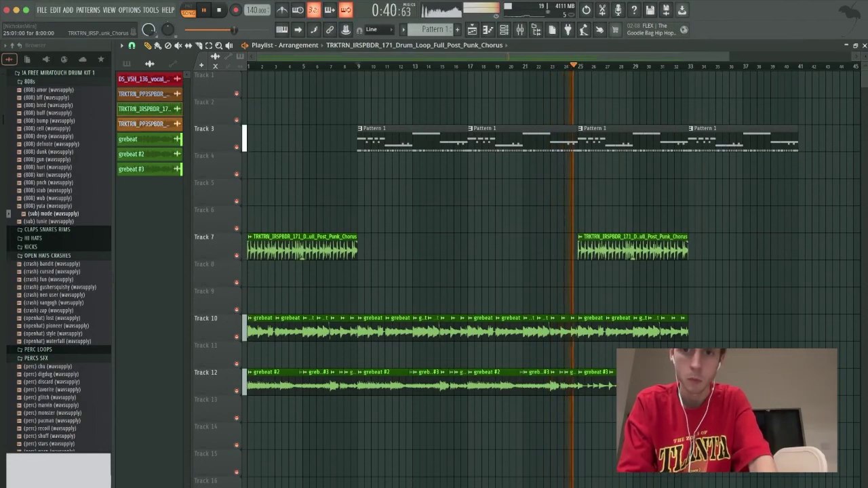
right_click(615, 139)
Check the grebeat mixer track's effects and its Fruity Limiter during playback.
click(520, 29)
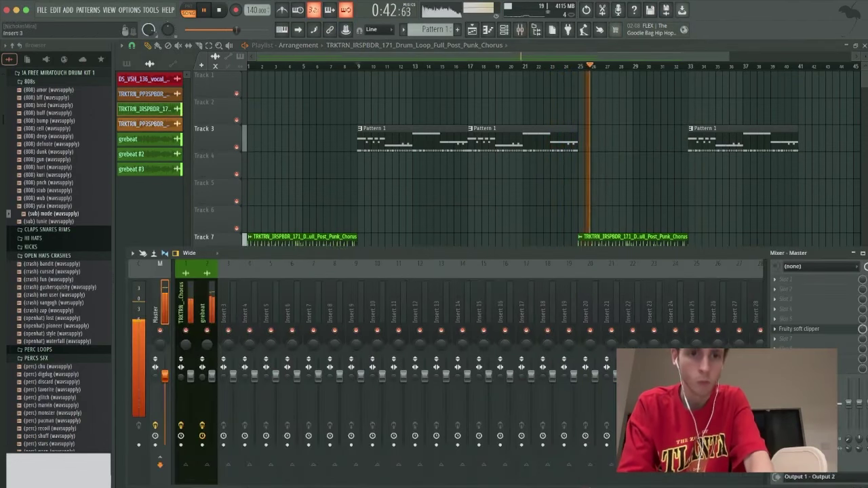
click(182, 303)
click(206, 304)
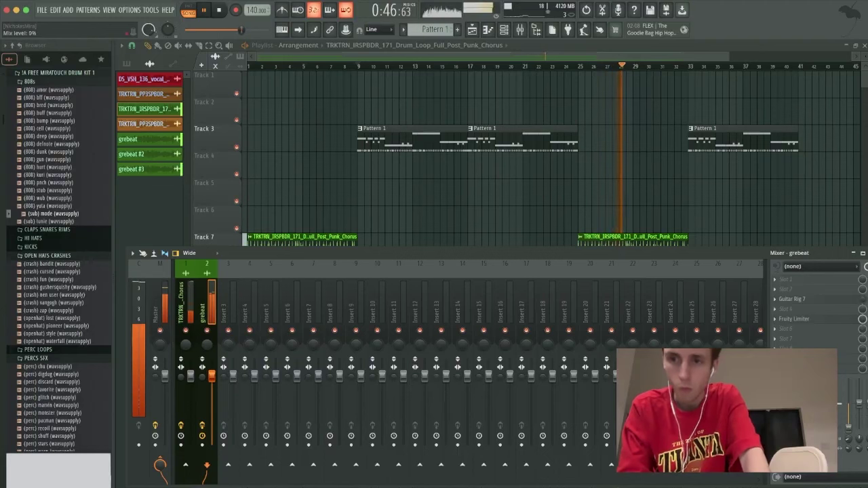
click(794, 319)
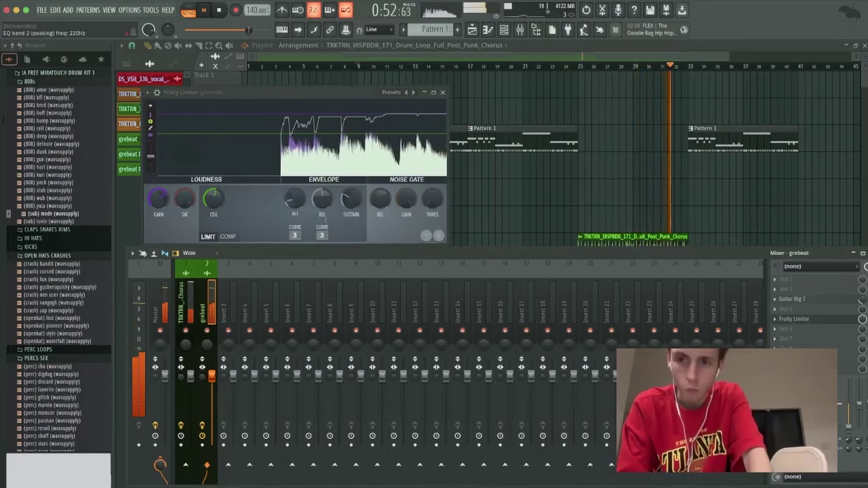
key(F5)
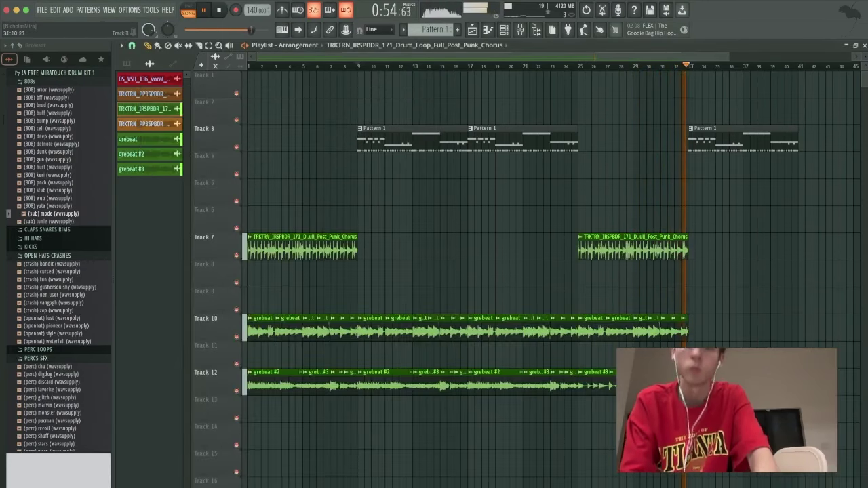
Duplicate the track 10 grebeat clips from bars 25 to 32 into bars 33 to 40 and clear track 12 after bar 32.
drag(709, 329, 582, 329)
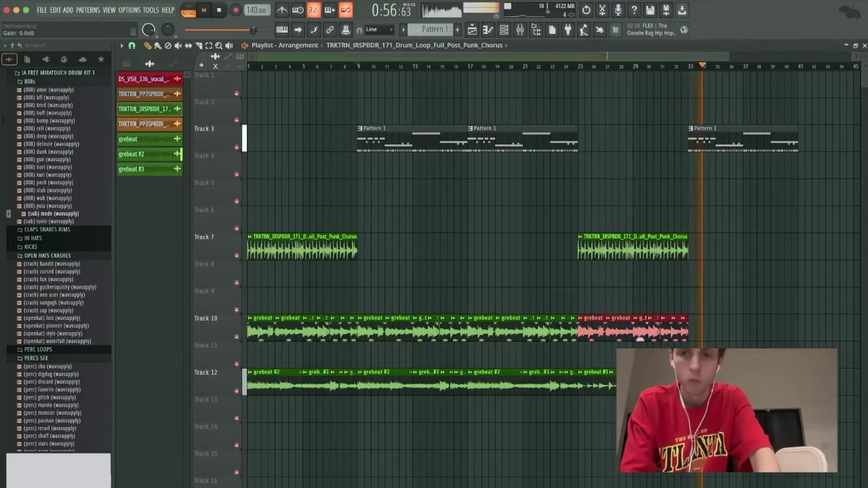
key(super+b)
drag(753, 401, 590, 377)
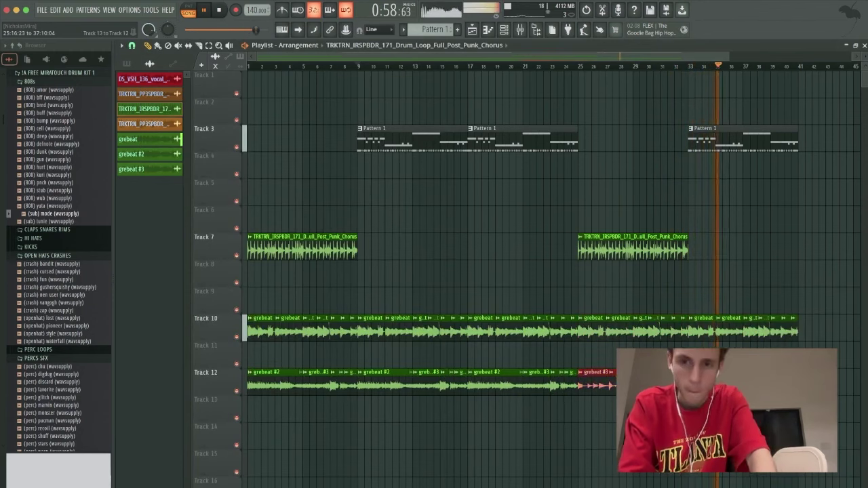
key(super+b)
double_click(486, 331)
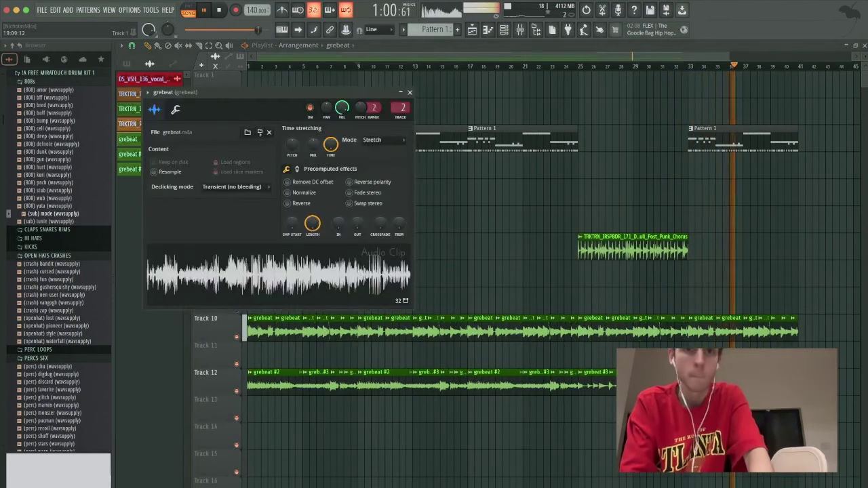
key(F9)
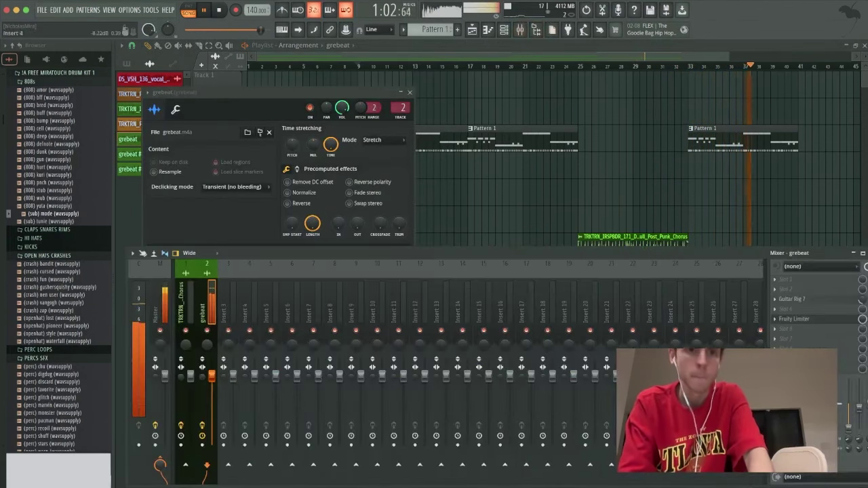
key(F6)
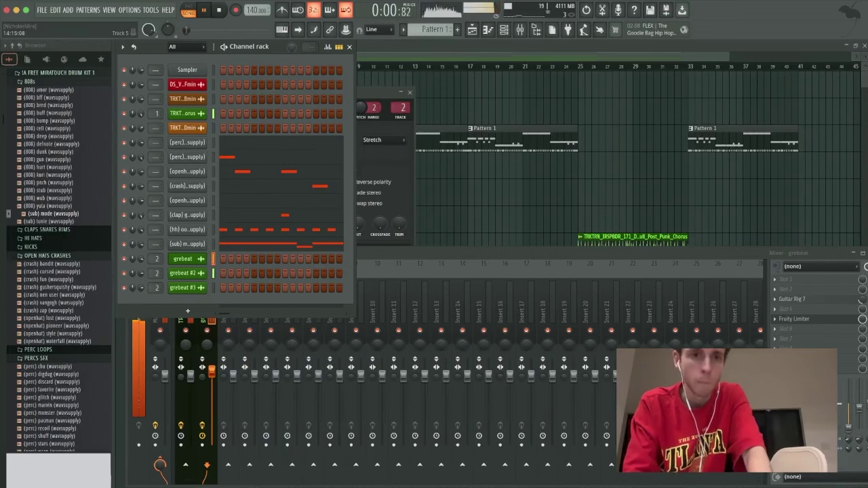
key(F5)
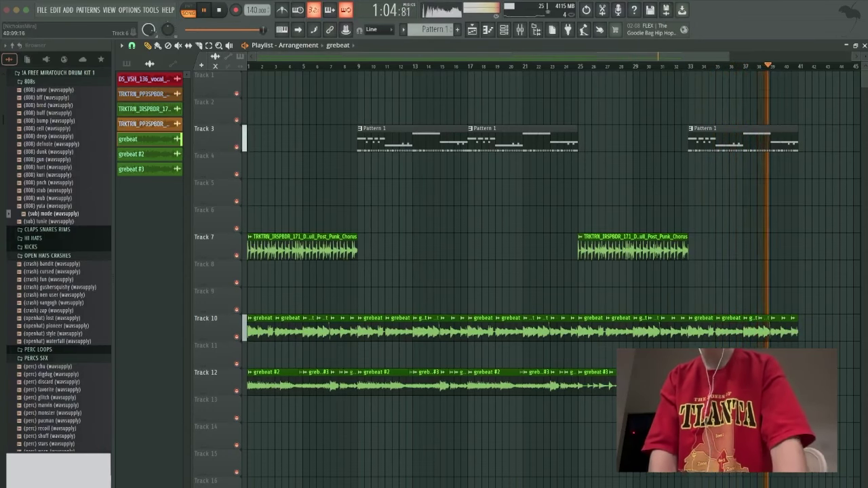
Duplicate the Pattern 1 clip and track 10 grebeat clips from bars 33 to 40 into bars 41 to 48.
scroll(302, 257, down, 2)
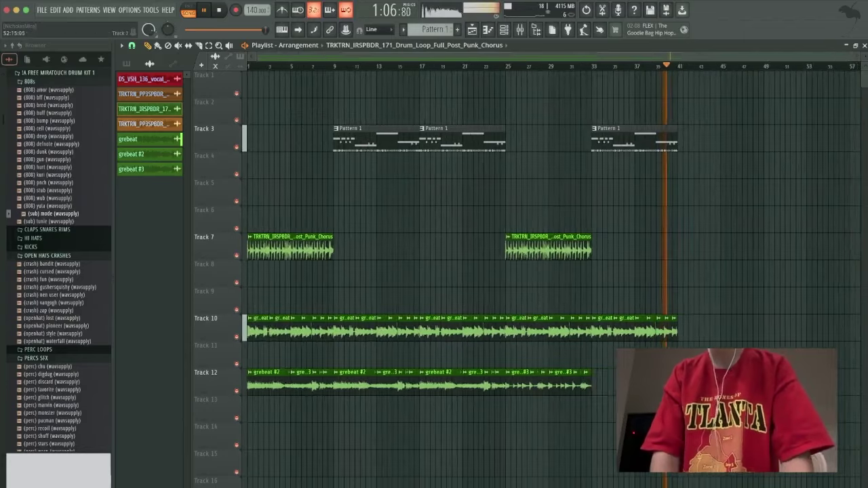
drag(761, 99, 604, 368)
key(ctrl+b)
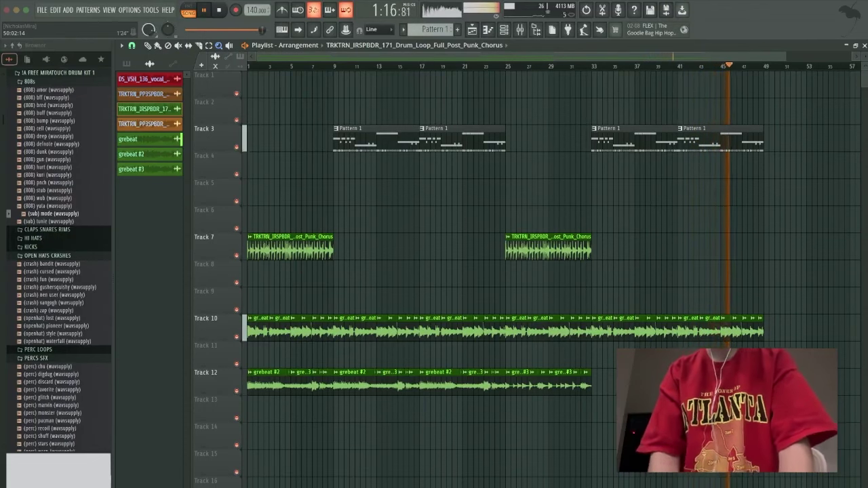
Review the full 48-bar arrangement by playing it from the start.
scroll(529, 156, up, 3)
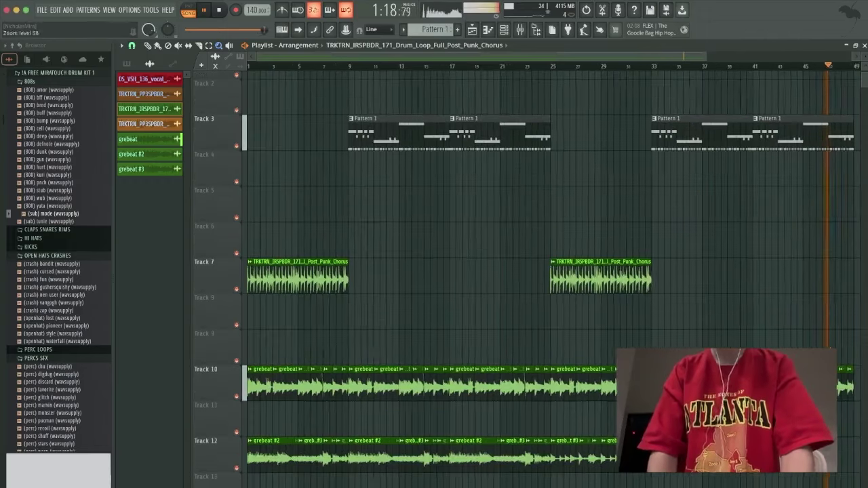
scroll(529, 156, down, 3)
key(super+a)
scroll(529, 203, down, 3)
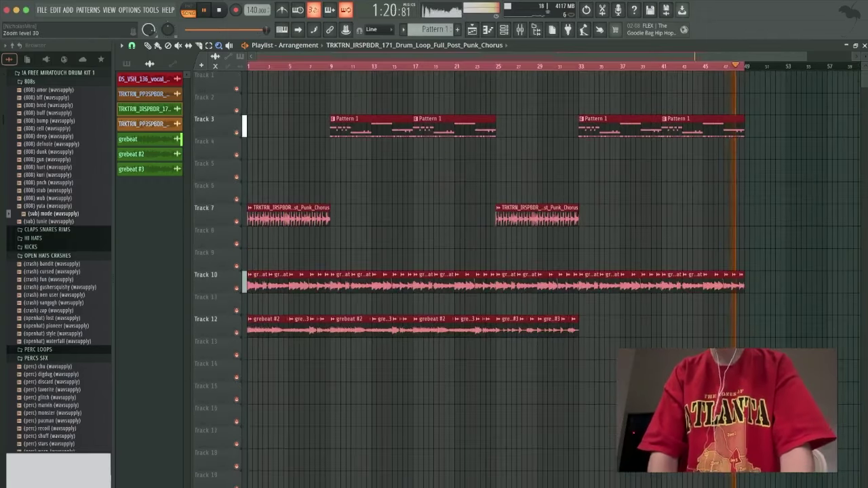
key(super+d)
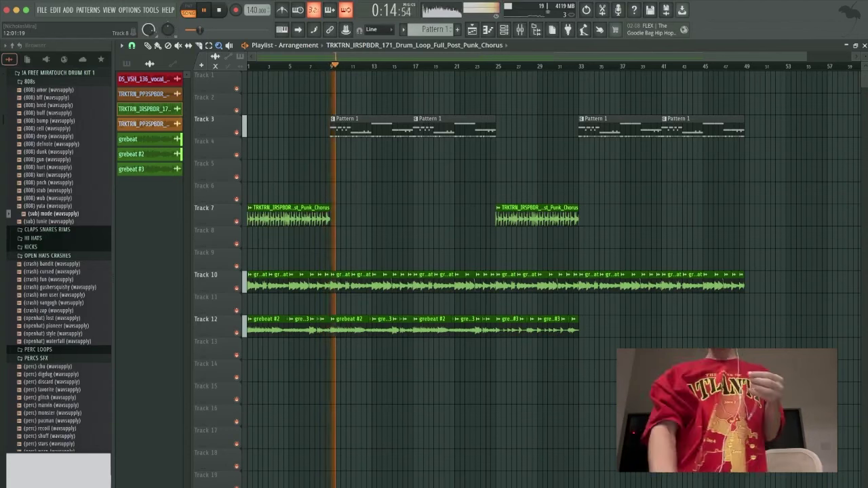
key(space)
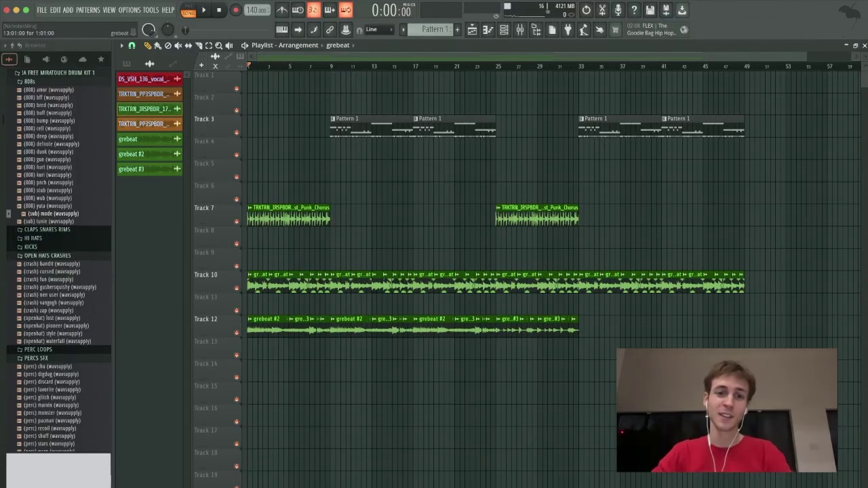
Open Fruity Parametric EQ 2 on the grebeat mixer track during playback, cut the lows with band 1 and slightly lower band 2.
key(space)
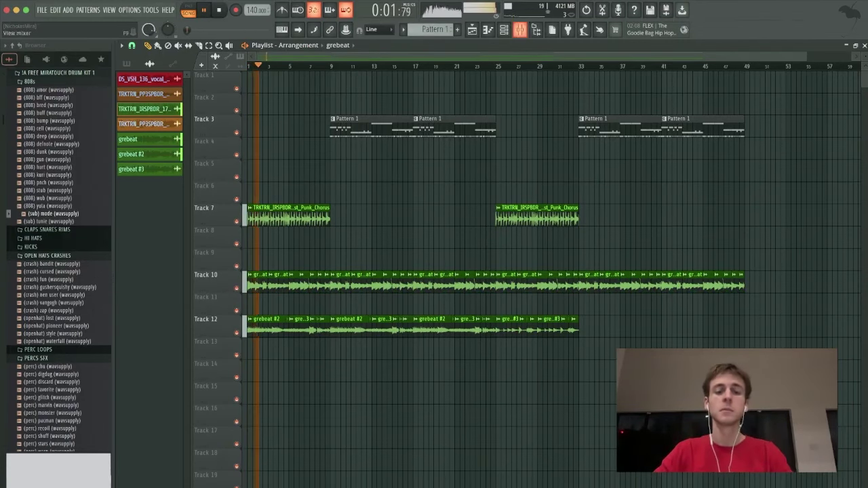
key(F9)
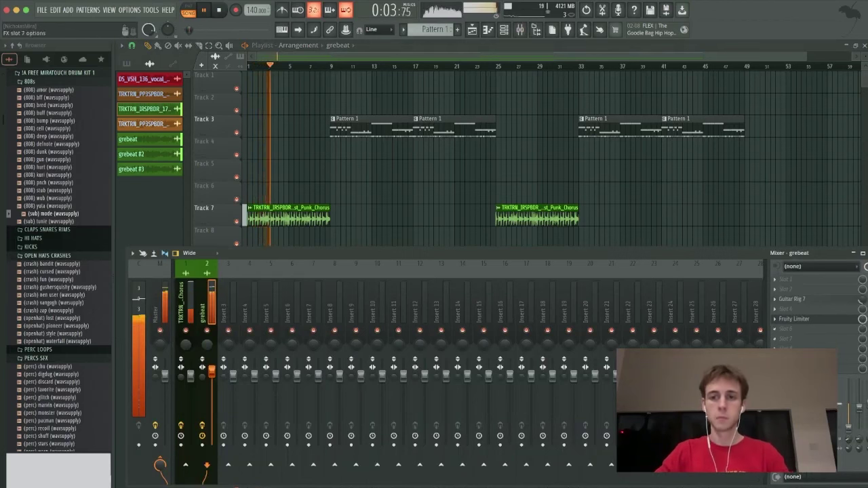
click(804, 338)
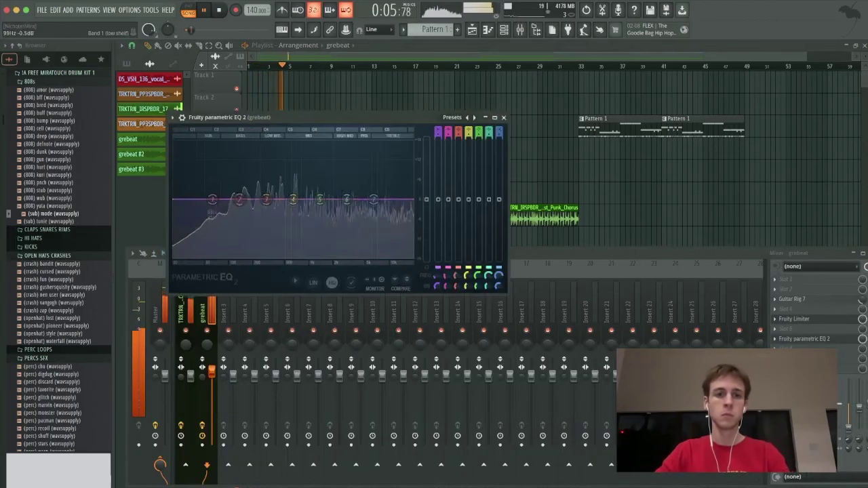
drag(212, 200, 226, 256)
drag(239, 199, 258, 205)
right_click(558, 167)
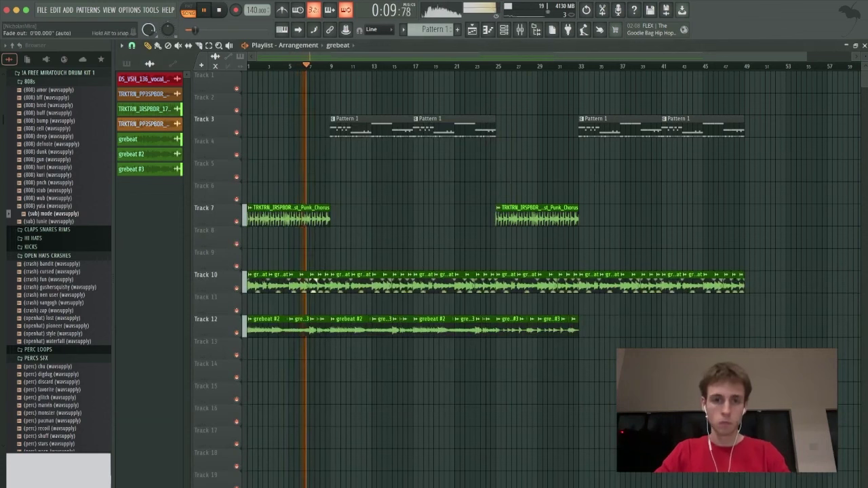
Try the arrangement without the grebeat #2 clip at bar 9 of track 12 and undo the deletion.
right_click(359, 326)
key(super+z)
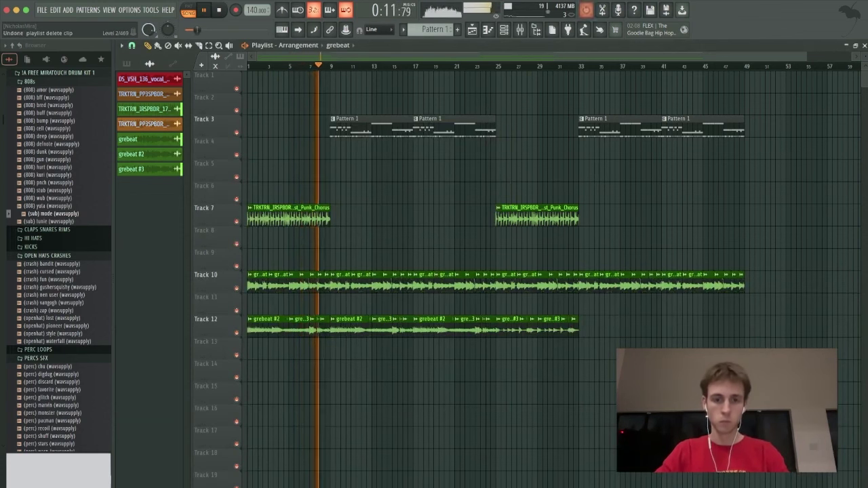
click(351, 332)
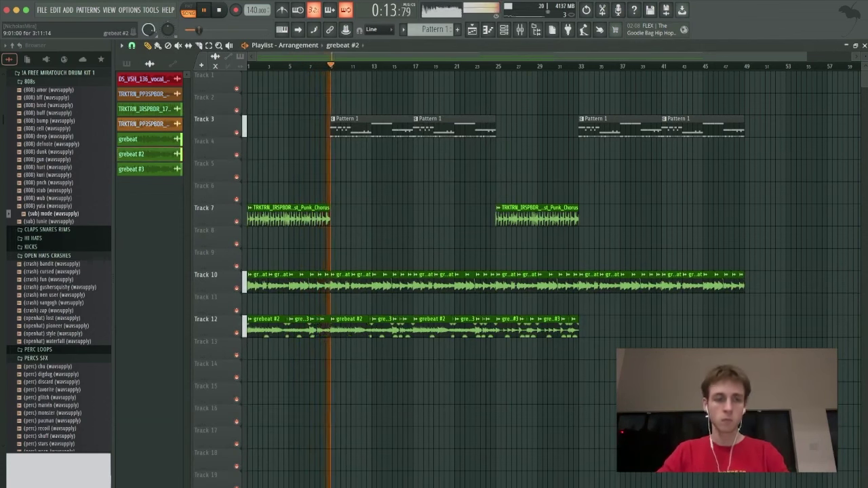
Place three (openhat) lost clips across bar 15 on track 4 and copy the group to bar 11.
click(30, 81)
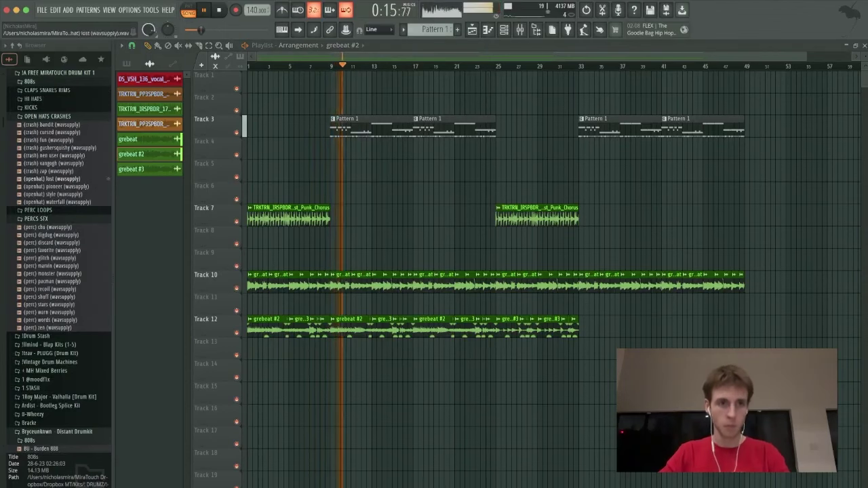
click(58, 179)
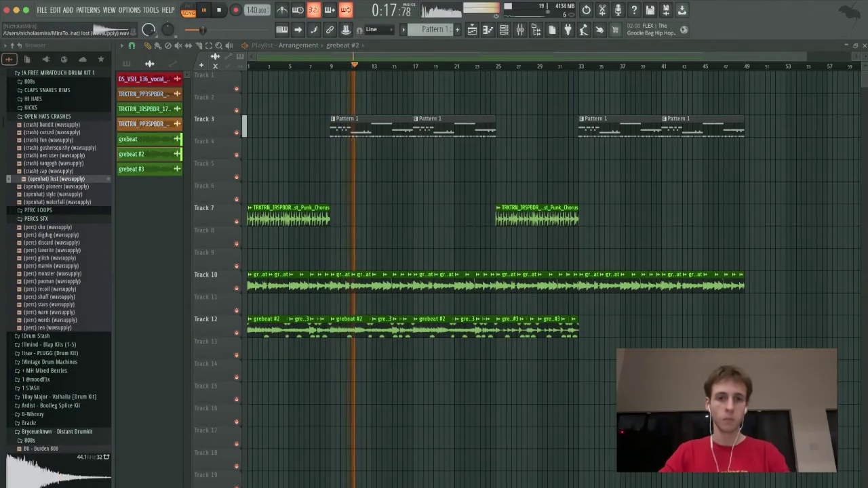
scroll(335, 127, up, 10)
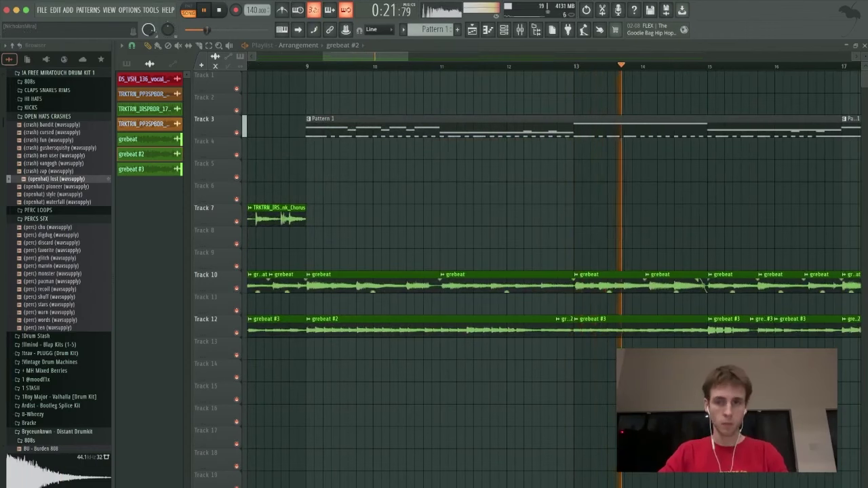
drag(57, 178, 677, 145)
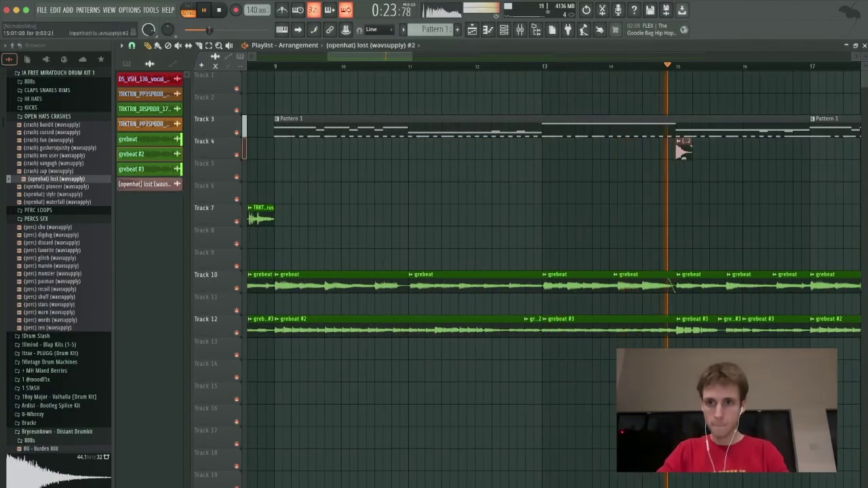
click(702, 147)
click(733, 148)
drag(743, 159, 415, 160)
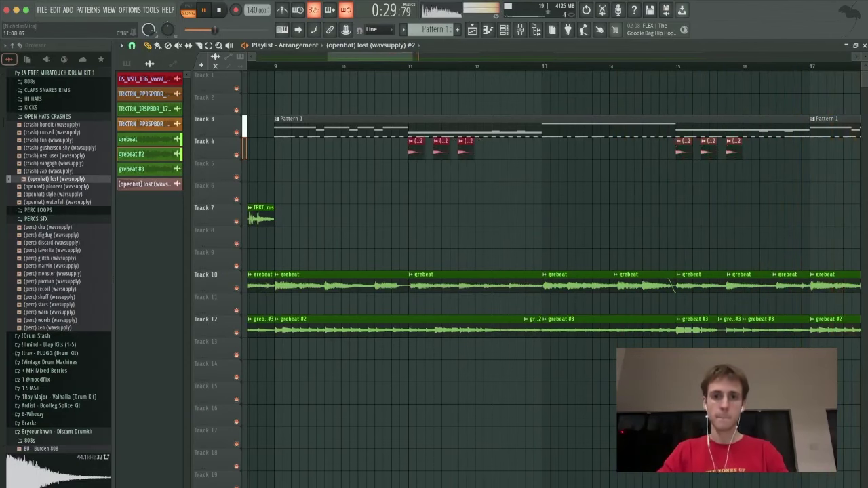
Add a short slide note at the end of bar 8, an octave below the F5 notes, in Pattern 1's (sub) mode part.
scroll(673, 283, down, 6)
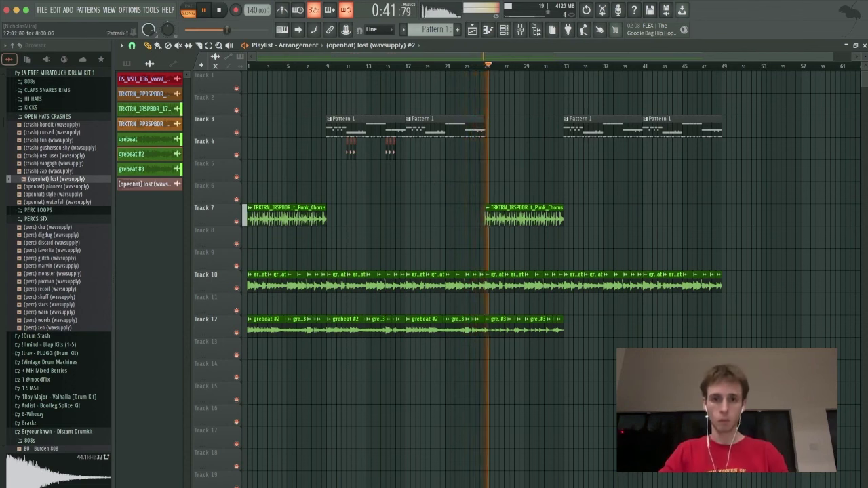
double_click(464, 127)
scroll(464, 126, down, 3)
scroll(464, 126, left, 2)
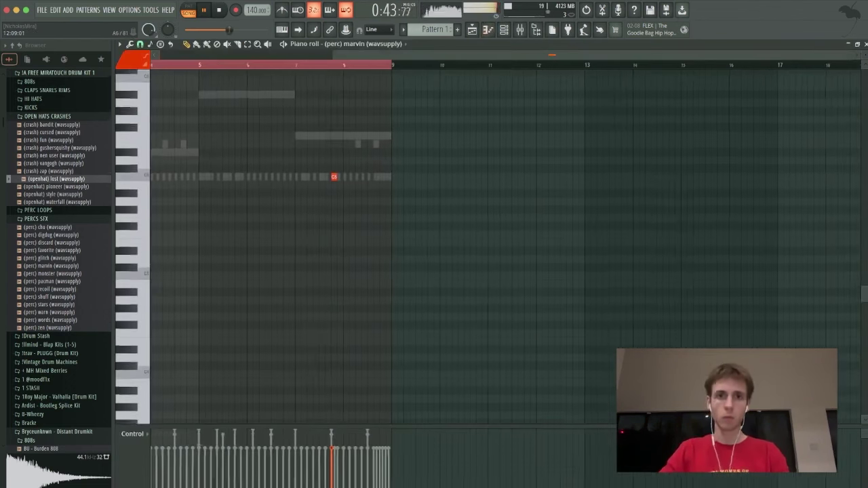
right_click(366, 136)
click(394, 218)
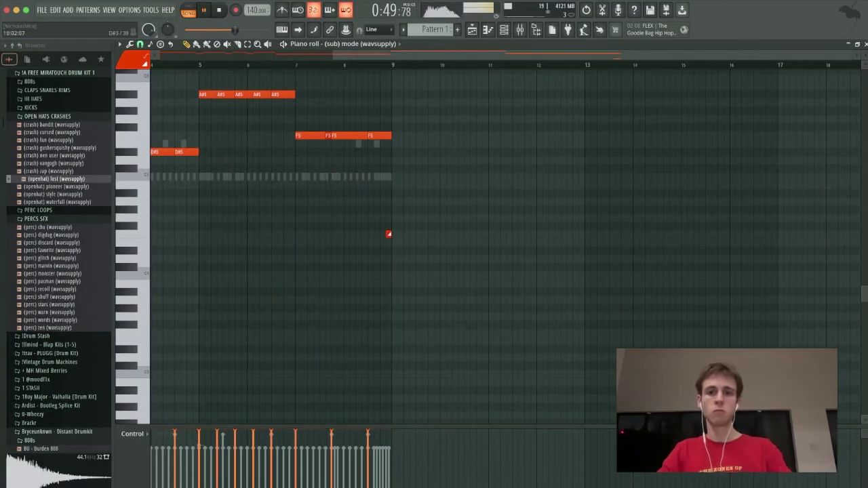
key(F5)
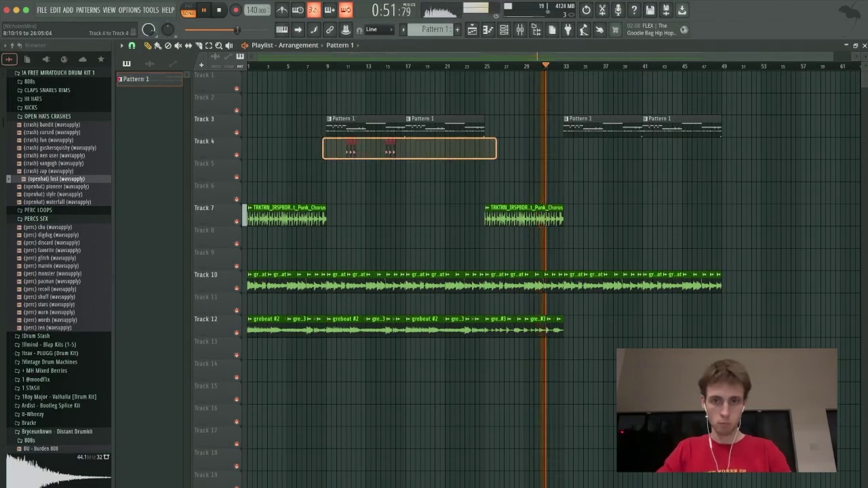
Duplicate the whole 48-bar arrangement after itself and delete the copied clips from bar 57 onward, keeping bars 49 to 56.
drag(323, 149, 495, 151)
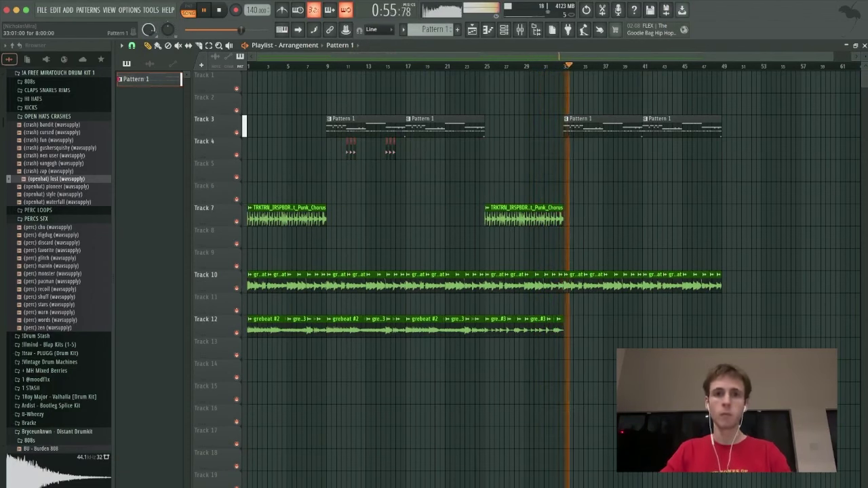
key(super+a)
key(super+b)
key(super+d)
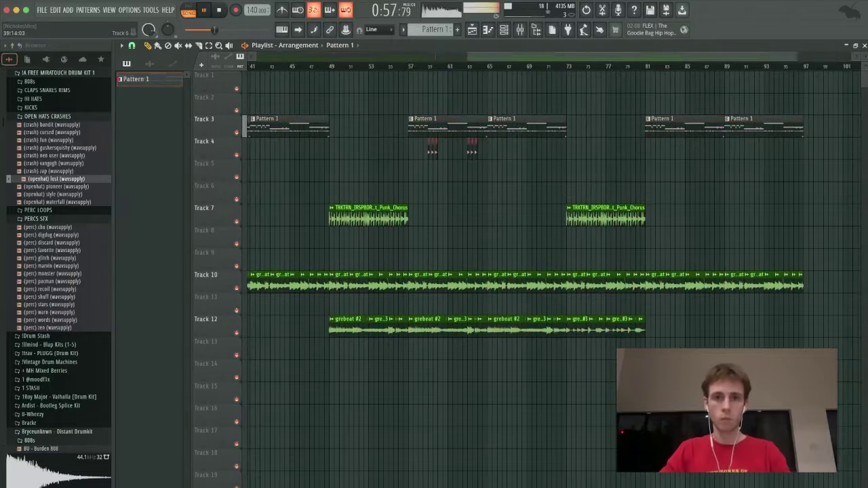
scroll(463, 173, down, 4)
drag(433, 432, 802, 127)
key(Delete)
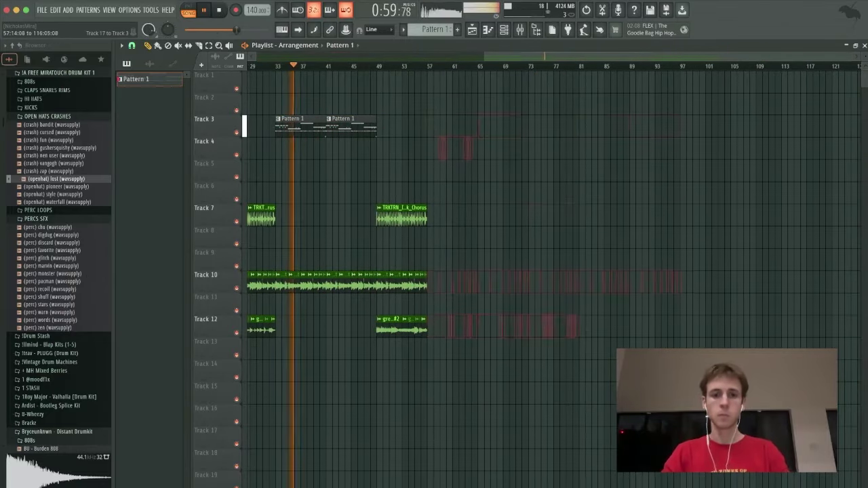
scroll(676, 126, left, 5)
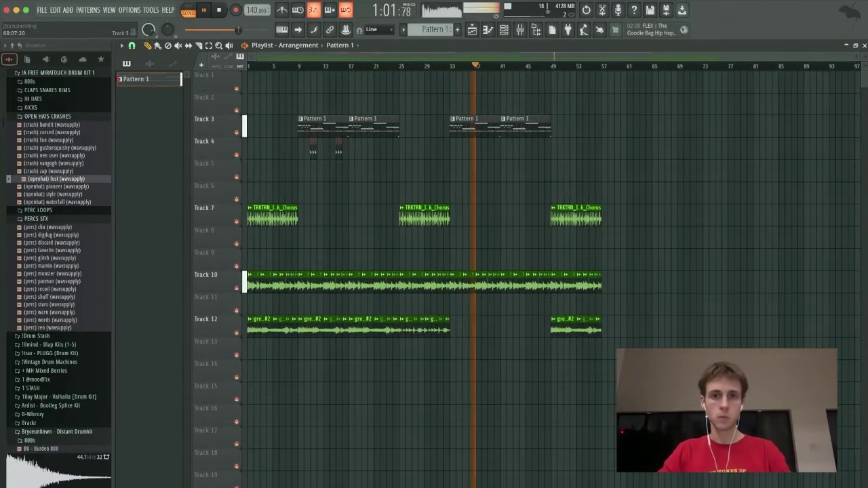
Duplicate the track 12 grebeat #3 clips of bars 25 to 32 twice and remove the copies in bars 33 to 40.
drag(663, 404, 299, 116)
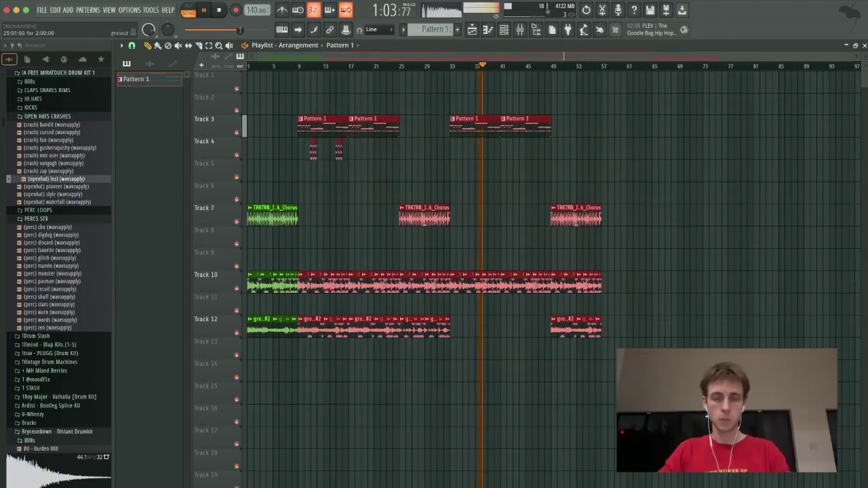
ctrl+click(518, 171)
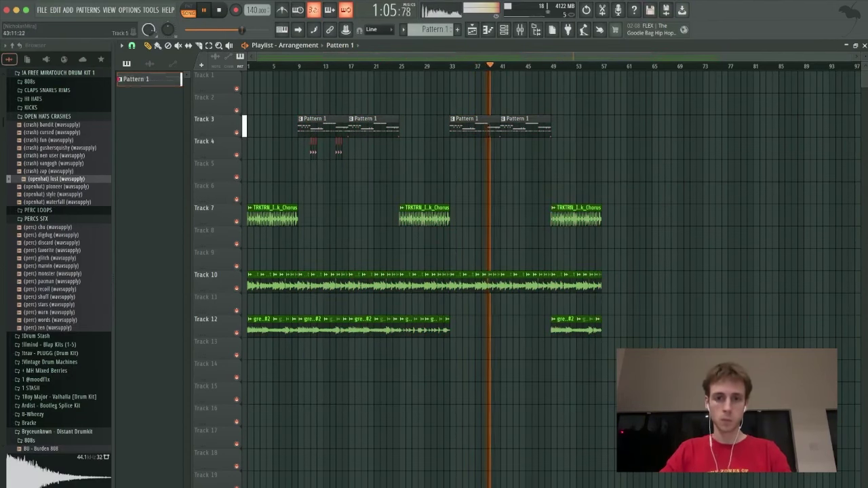
drag(486, 293, 407, 361)
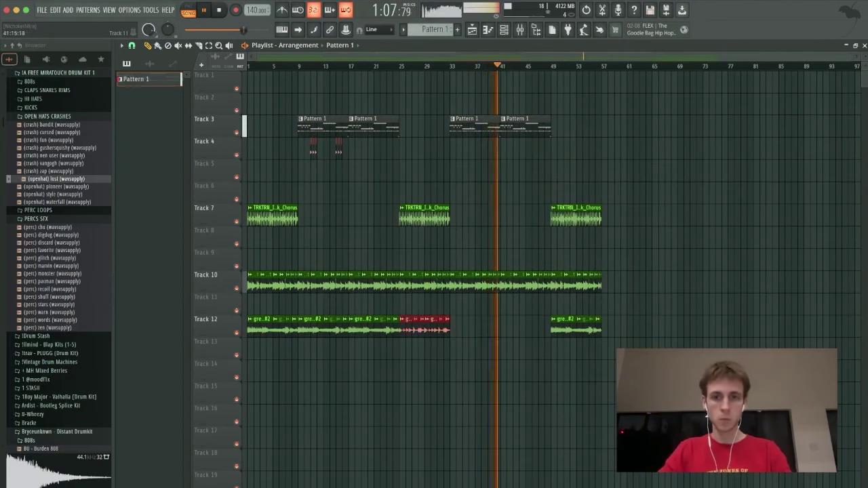
key(ctrl+b)
key(ctrl+b)
ctrl+click(507, 303)
right_click(496, 326)
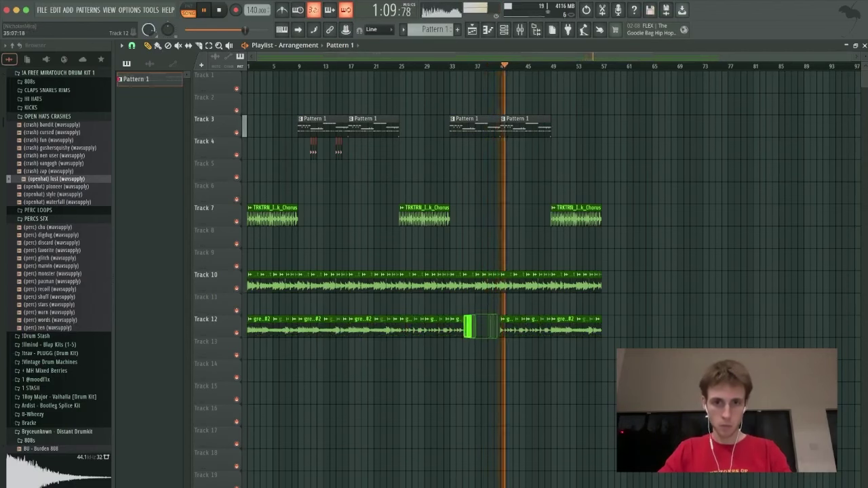
right_click(457, 326)
Slice the track 12 grebeat #3 clips midway through bars 46 and 42, and activate the Slip tool for the cut pieces.
scroll(494, 326, up, 3)
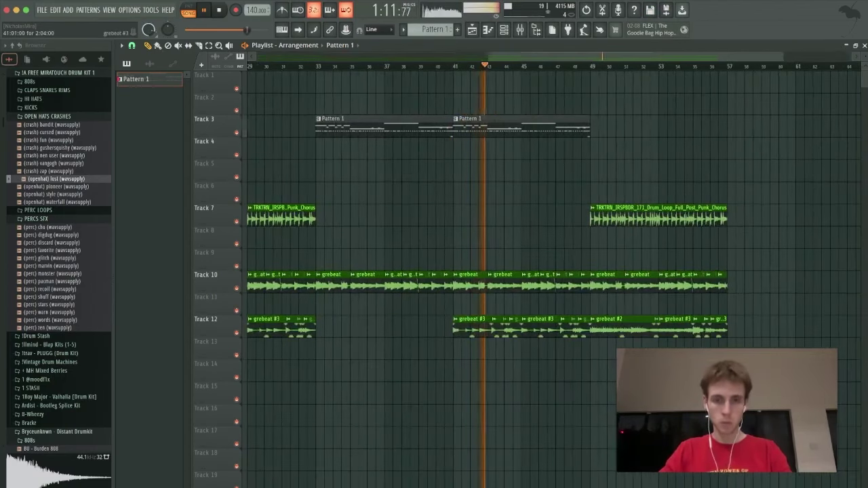
scroll(475, 326, up, 5)
drag(476, 327, 595, 360)
ctrl+click(595, 360)
key(c)
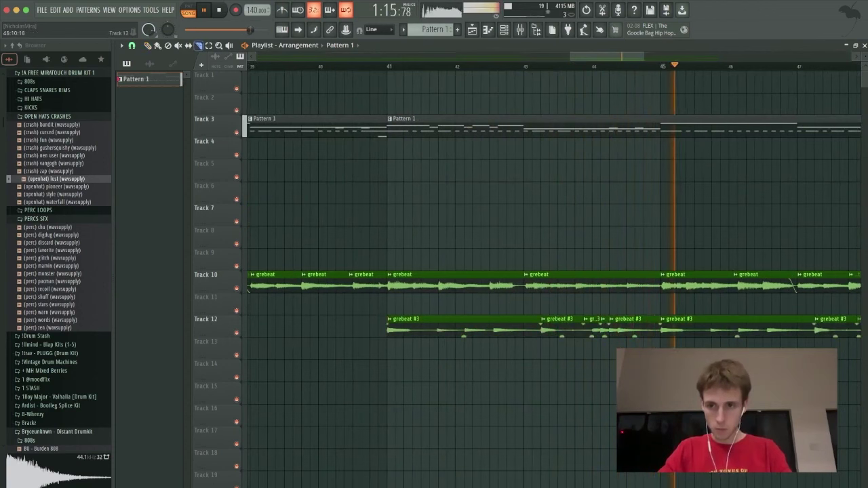
mouse_move(765, 315)
mouse_down()
mouse_move(765, 337)
mouse_move(771, 329)
mouse_up()
key(s)
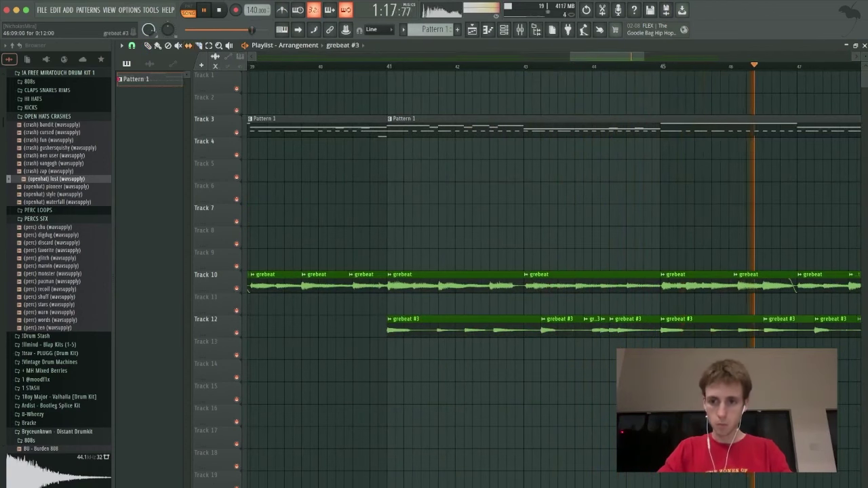
key(c)
drag(490, 315, 490, 338)
key(s)
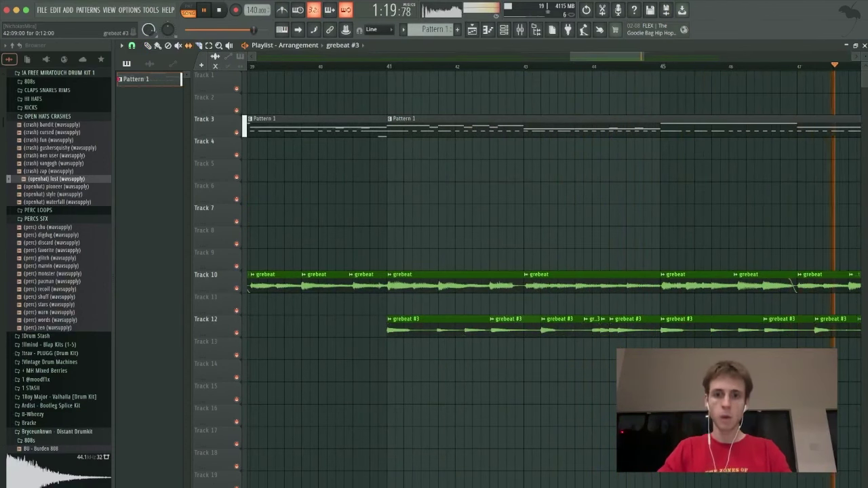
Duplicate all clips from bars 9 to 56 into bars 57 to 104 and clear the selection.
scroll(531, 305, down, 10)
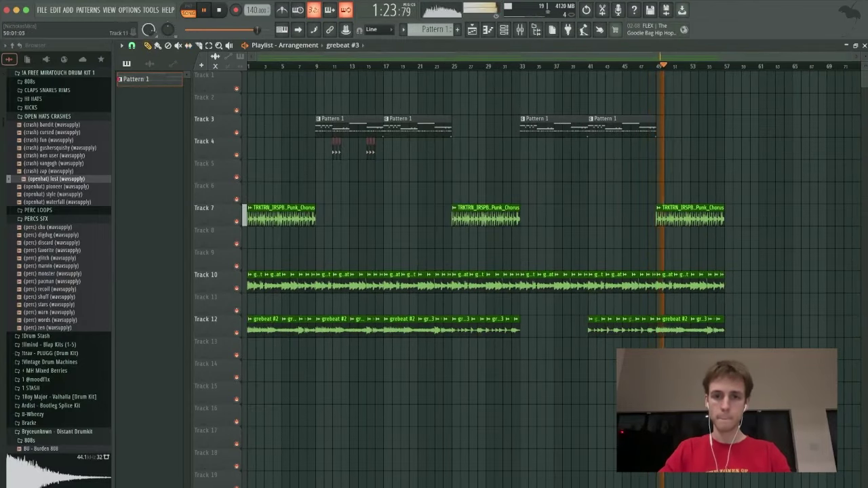
drag(761, 125, 322, 417)
key(ctrl+b)
scroll(602, 274, down, 5)
key(ctrl+d)
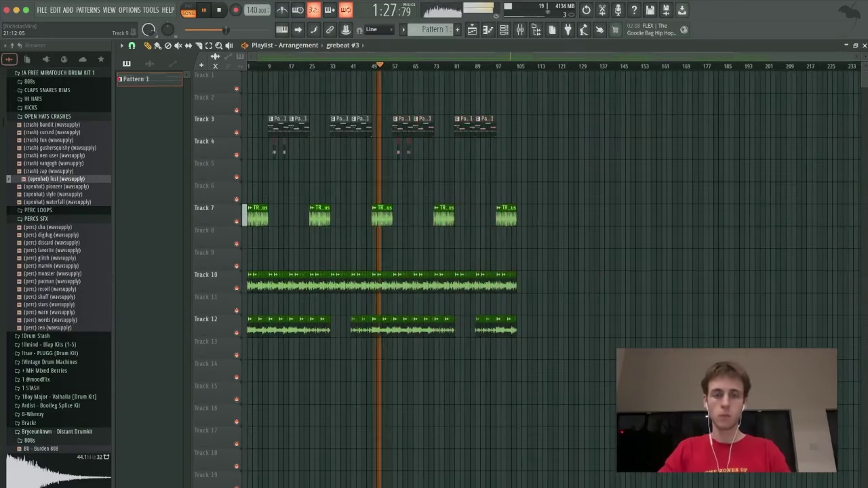
Move the pattern, open hat, drum loop and grebeat clips up so they occupy tracks 1 to 5 without gaps.
drag(551, 192, 258, 282)
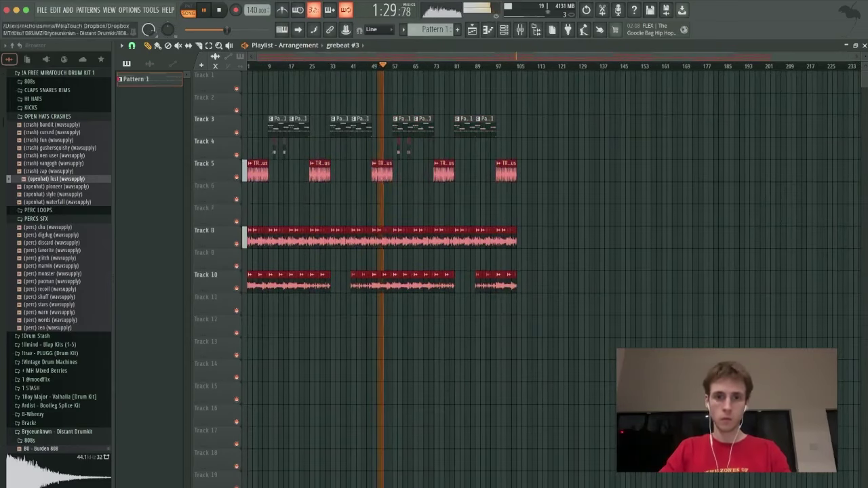
drag(565, 393, 255, 193)
key(ctrl+d)
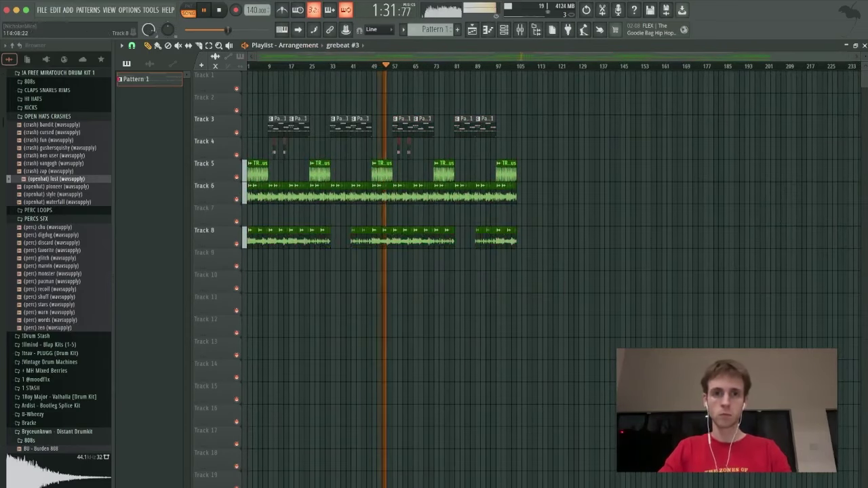
drag(255, 238, 255, 215)
key(ctrl+d)
drag(567, 103, 255, 171)
key(ctrl+d)
scroll(352, 102, up, 3)
scroll(353, 101, left, 5)
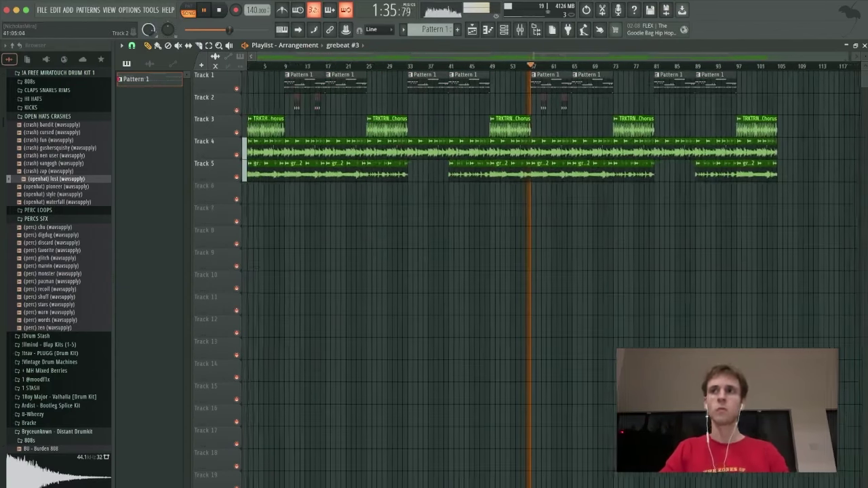
List the audio clips in the picker and play the arrangement from the start and from bar 8.
click(150, 63)
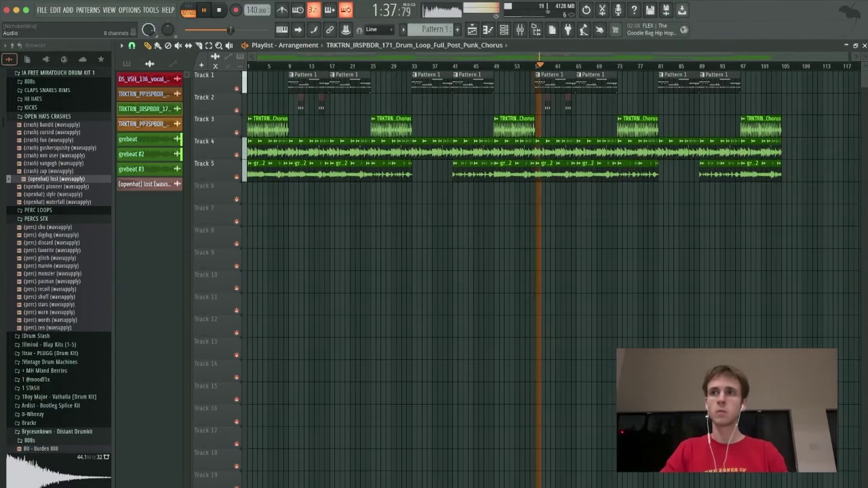
key(space)
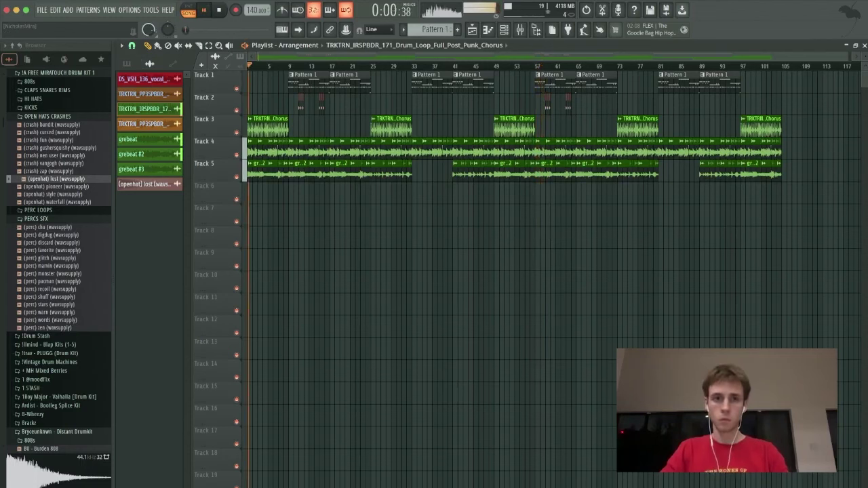
click(284, 65)
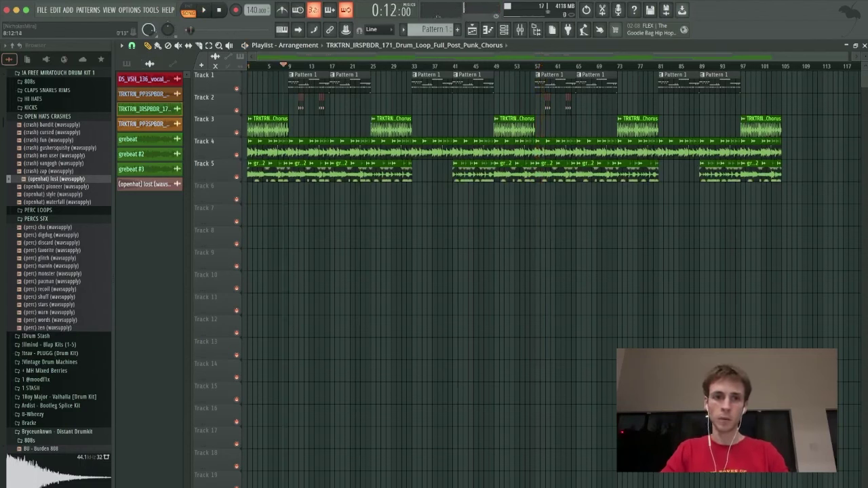
key(space)
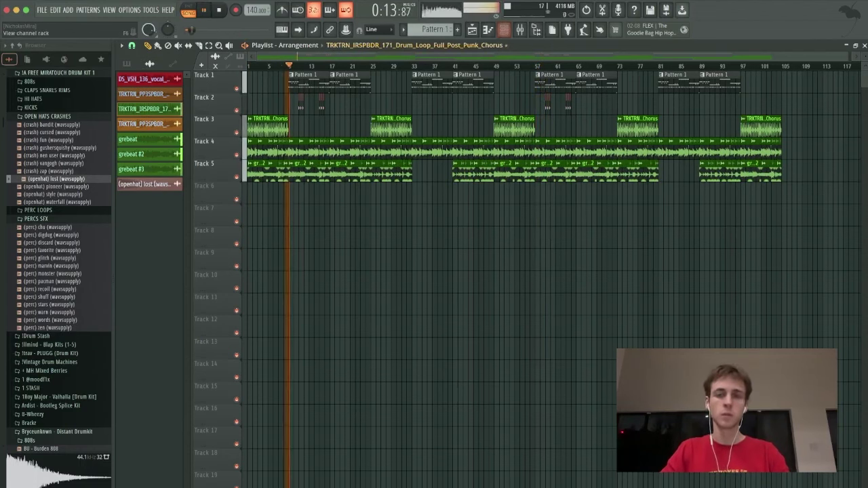
Try the (808) amor, (808) bred and (808) bff samples in place of the (sub) mode channel's sound during playback.
click(504, 29)
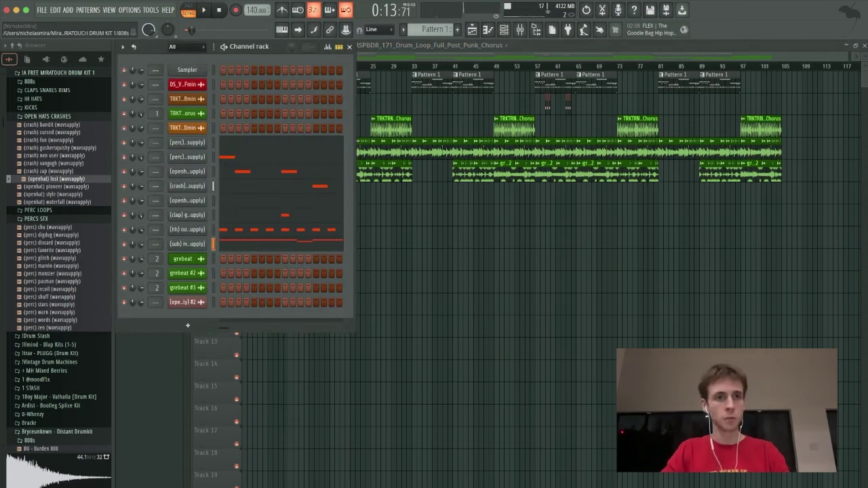
click(30, 82)
drag(53, 89, 188, 244)
key(space)
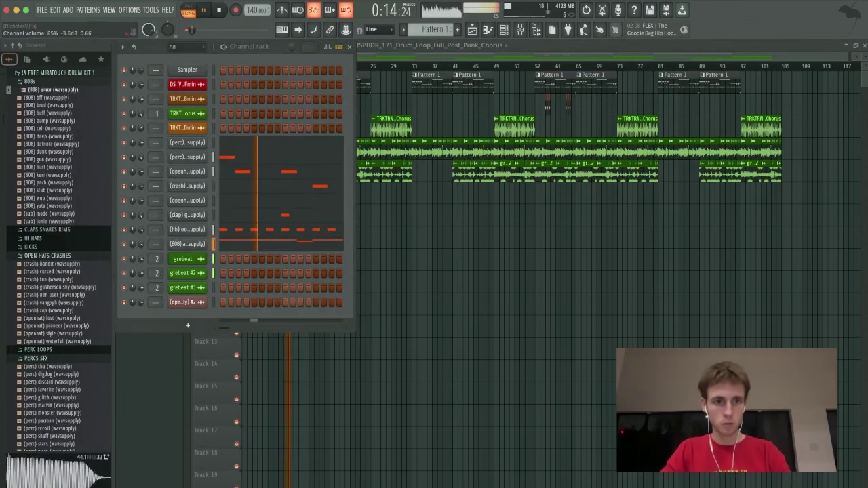
drag(47, 105, 187, 244)
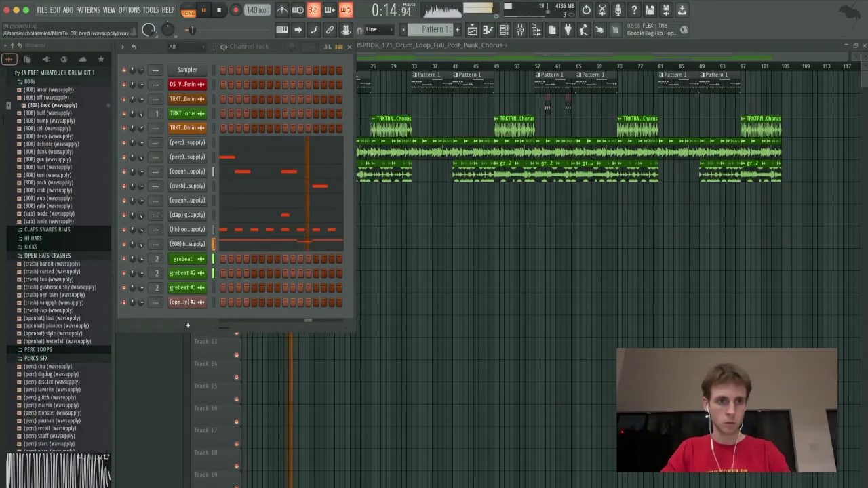
drag(50, 97, 187, 244)
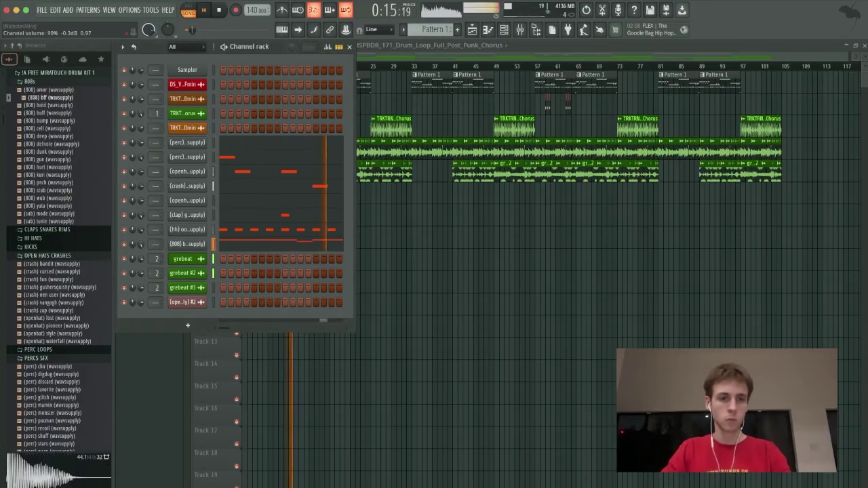
Open the 808 channel's sampler and try (808) cell, (808) bred, (808) hurt and neighbouring 808 samples in it.
click(187, 244)
drag(300, 211, 300, 170)
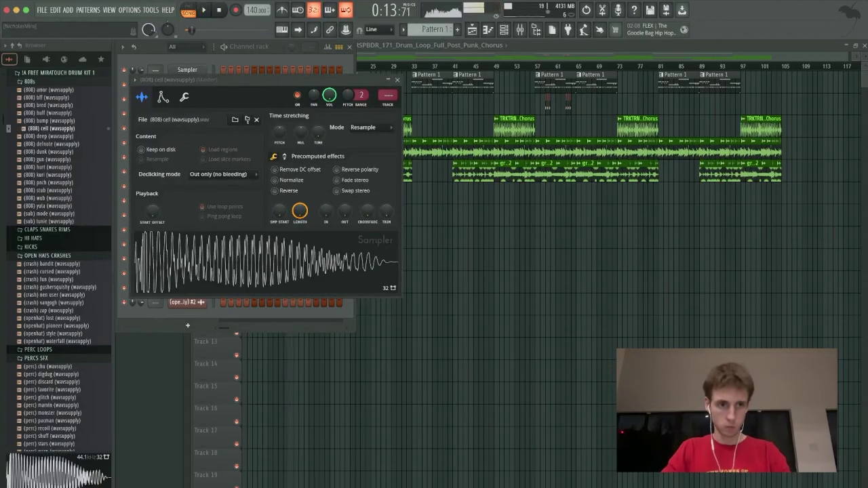
middle_click(57, 105)
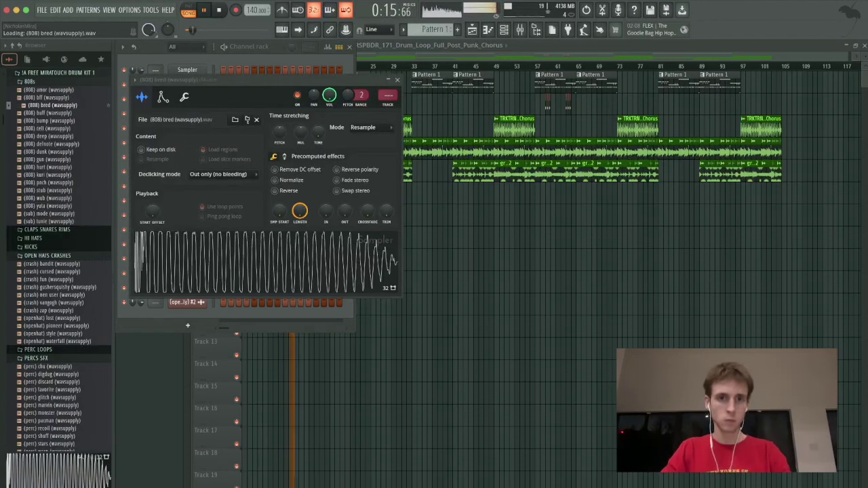
middle_click(55, 168)
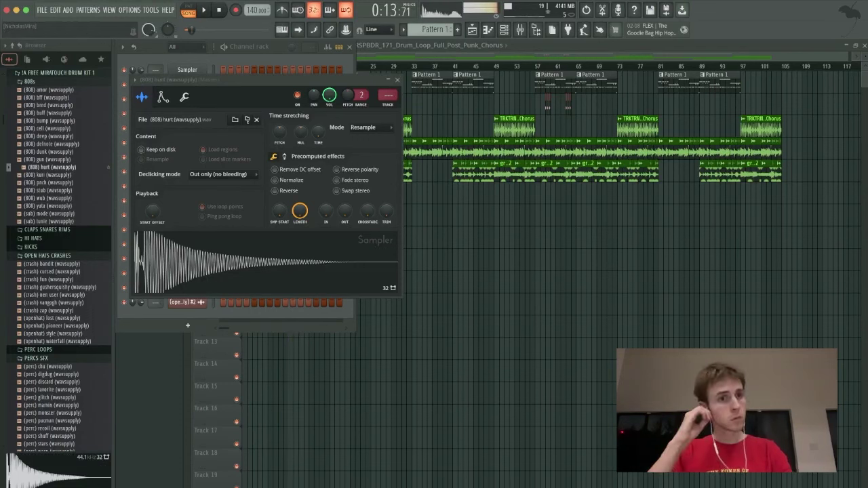
middle_click(51, 160)
key(space)
middle_click(52, 175)
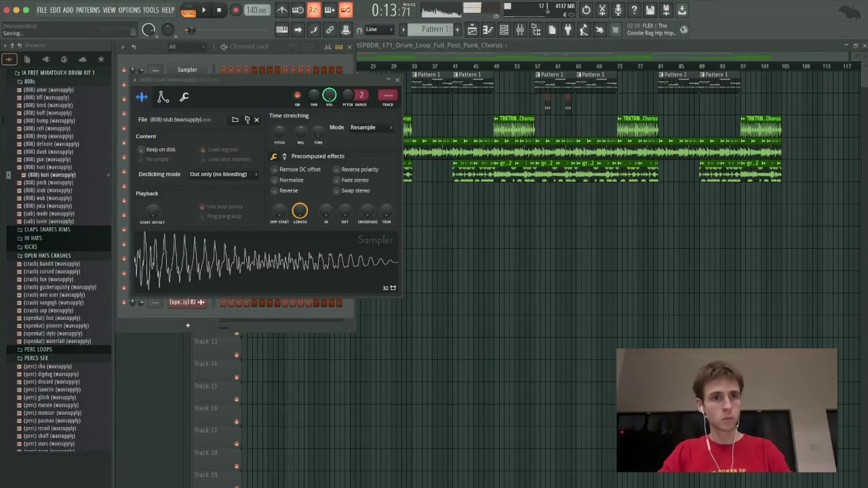
Compare (808) amor, (808) bff and (808) bred during playback and load (808) defnote as the channel's sample.
key(space)
middle_click(52, 90)
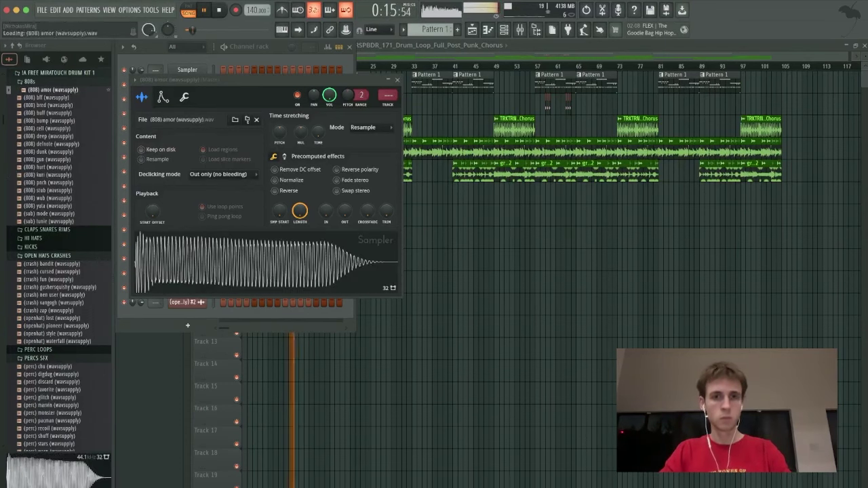
middle_click(48, 98)
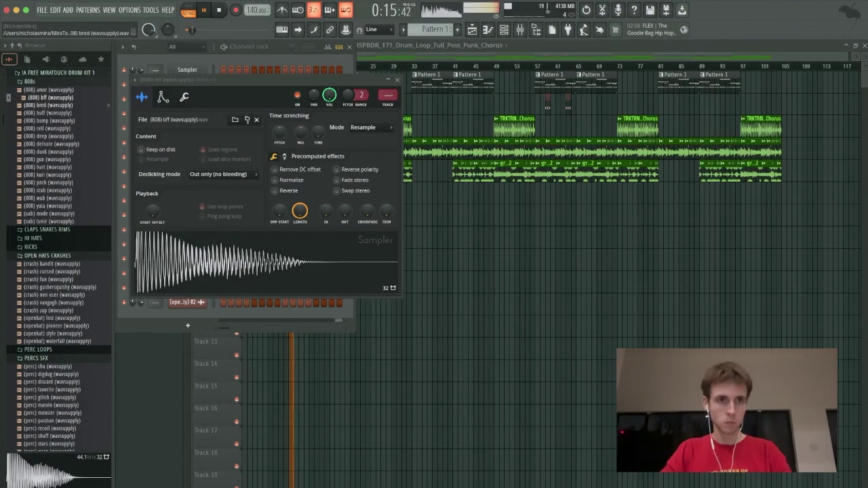
middle_click(49, 105)
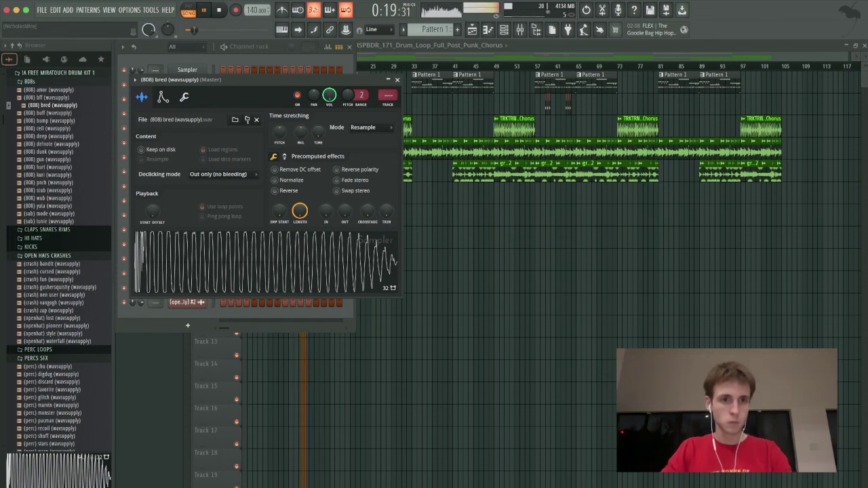
middle_click(50, 144)
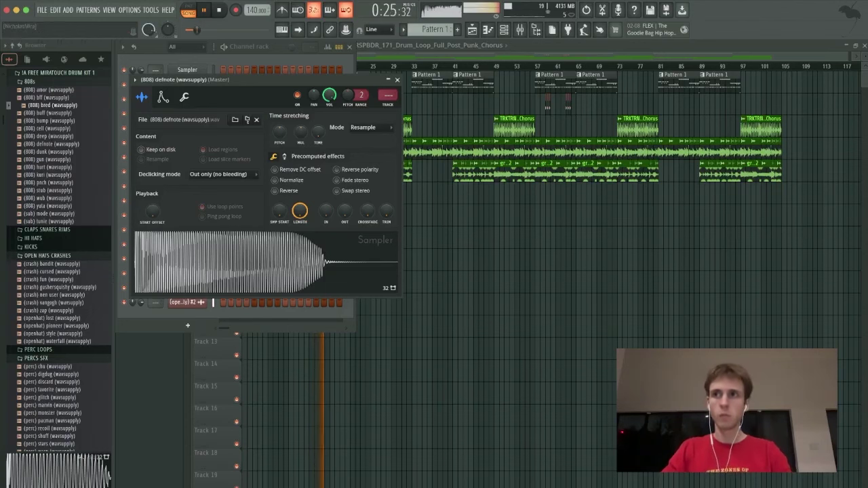
Play the arrangement with the new 808 from bar 8 and review its notes in the piano roll.
click(421, 46)
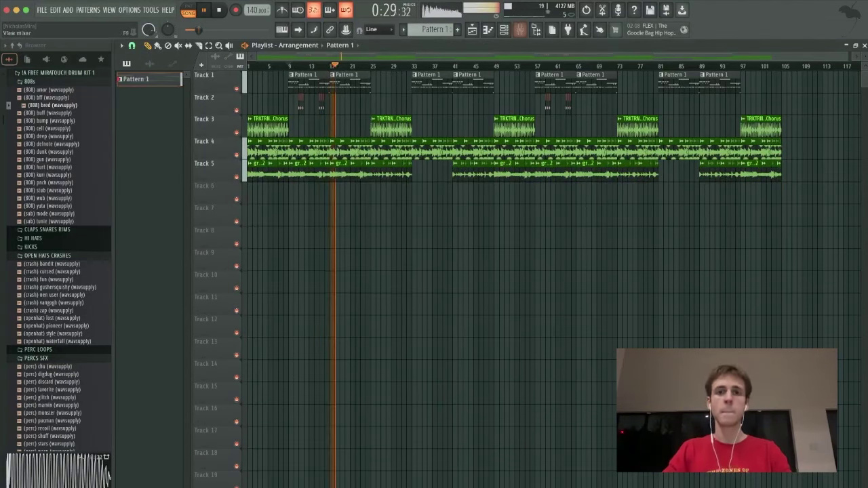
click(503, 30)
key(space)
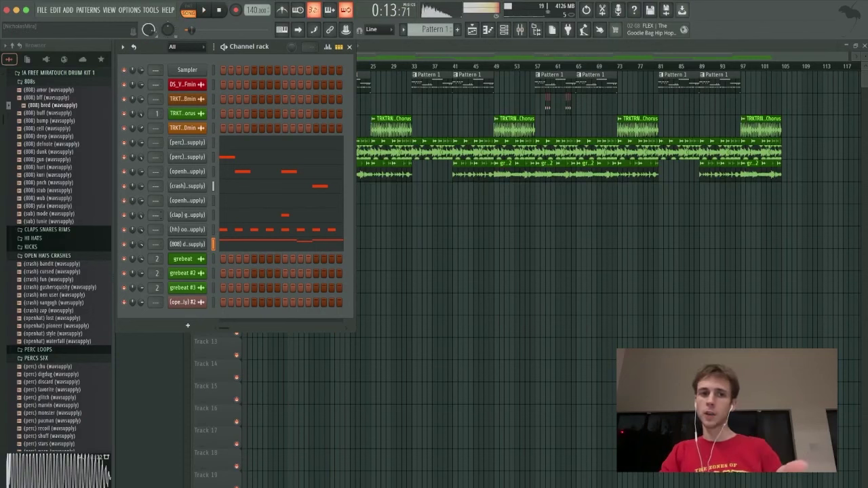
key(space)
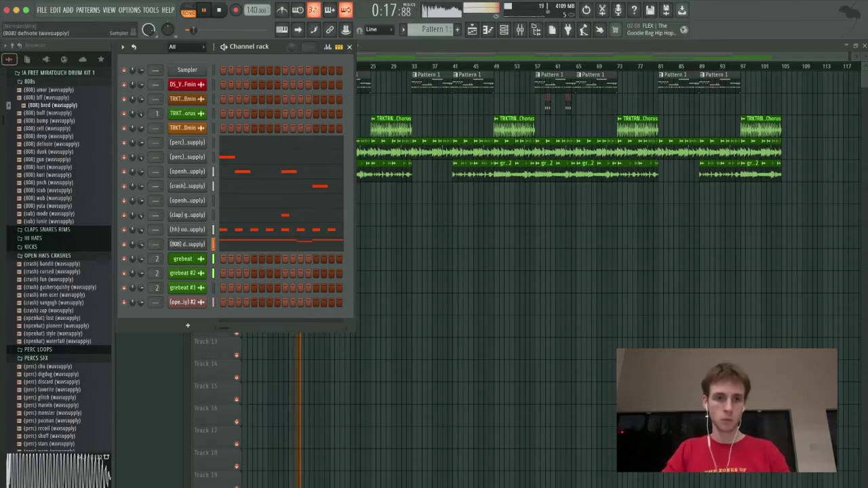
key(F7)
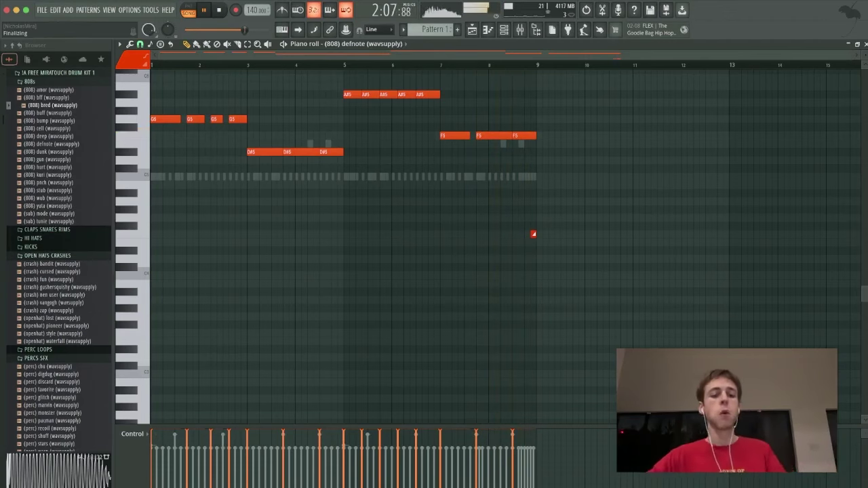
key(Escape)
key(Escape)
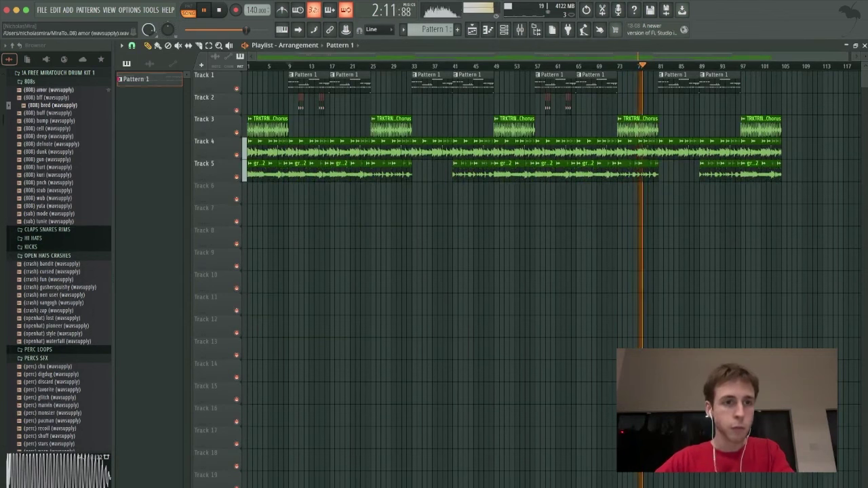
click(58, 73)
scroll(58, 74, down, 3)
click(57, 81)
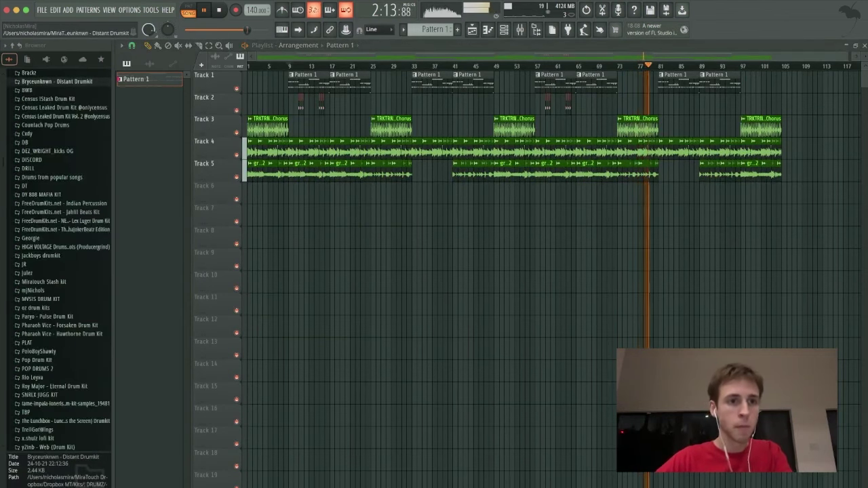
click(41, 134)
click(66, 151)
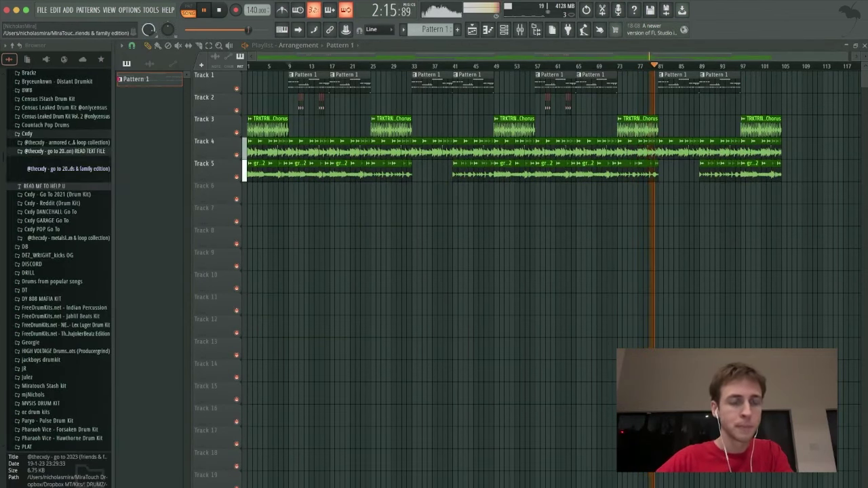
click(66, 169)
click(37, 248)
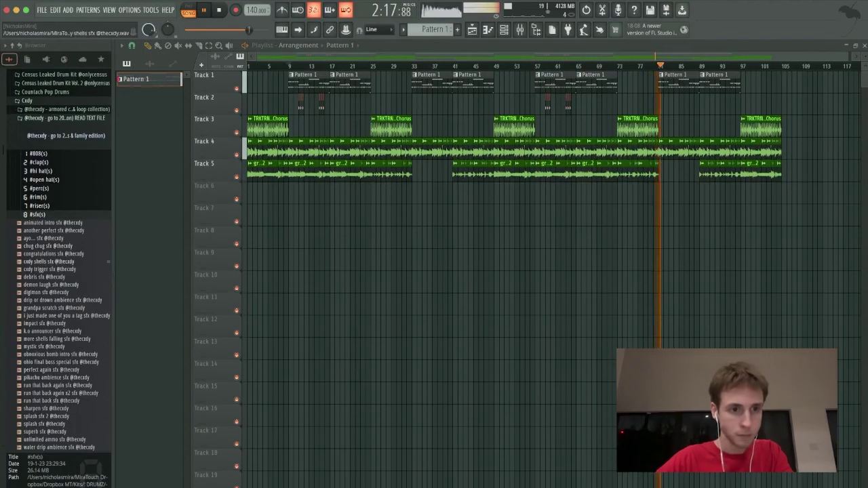
Play from bar 9 and preview the sound effects from cxdy shells sfx down to demon laugh sfx.
click(108, 269)
click(53, 262)
click(288, 66)
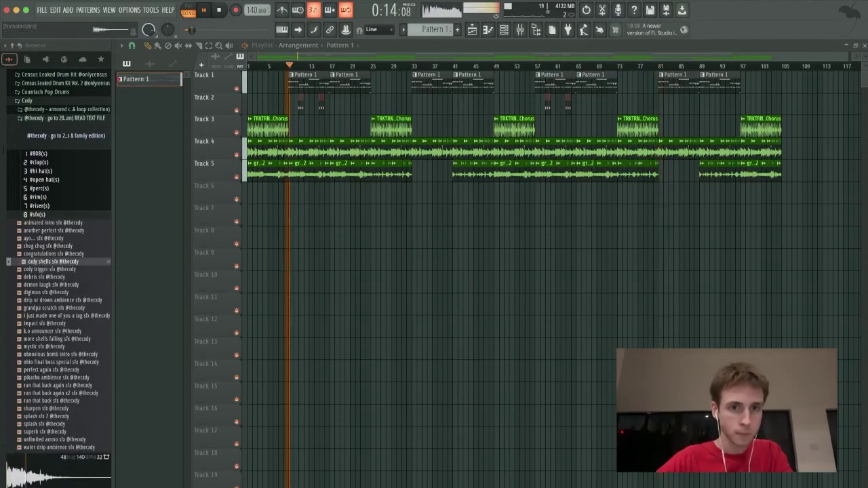
key(space)
key(Down)
key(Down)
key(Down)
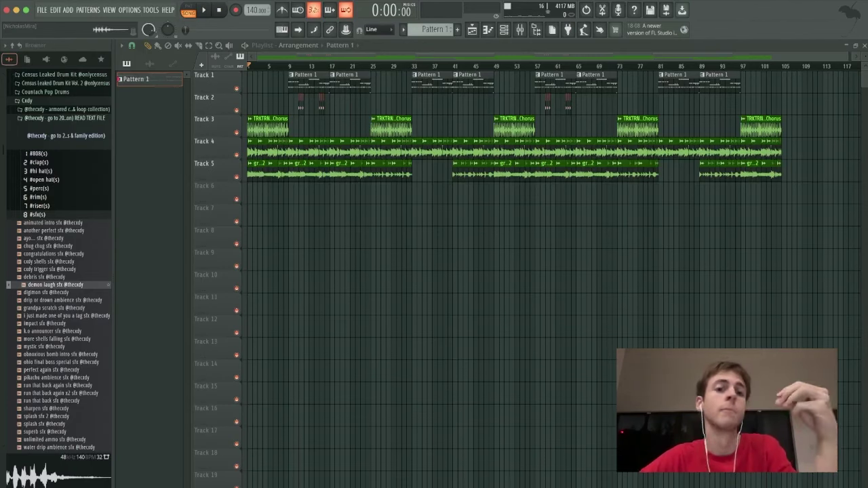
Add the demon laugh sfx to track 6 at bar 5 and move the clip to bar 9.
drag(54, 285, 272, 193)
scroll(272, 194, up, 4)
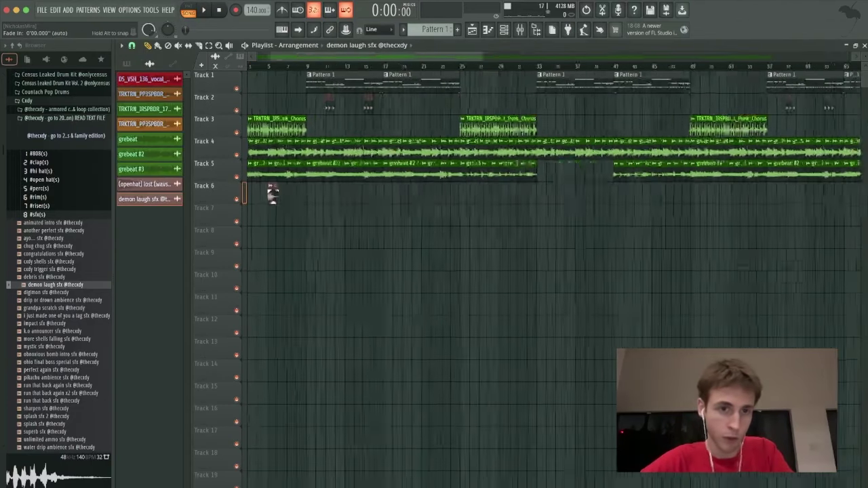
double_click(321, 190)
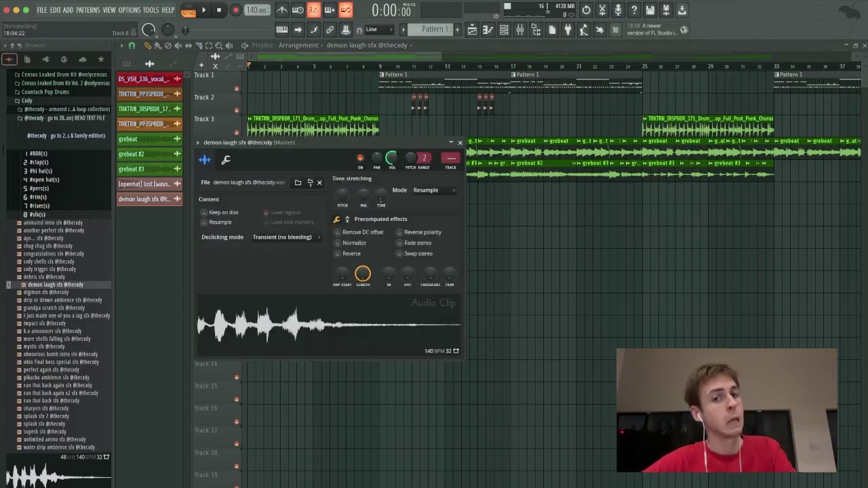
key(Escape)
key(space)
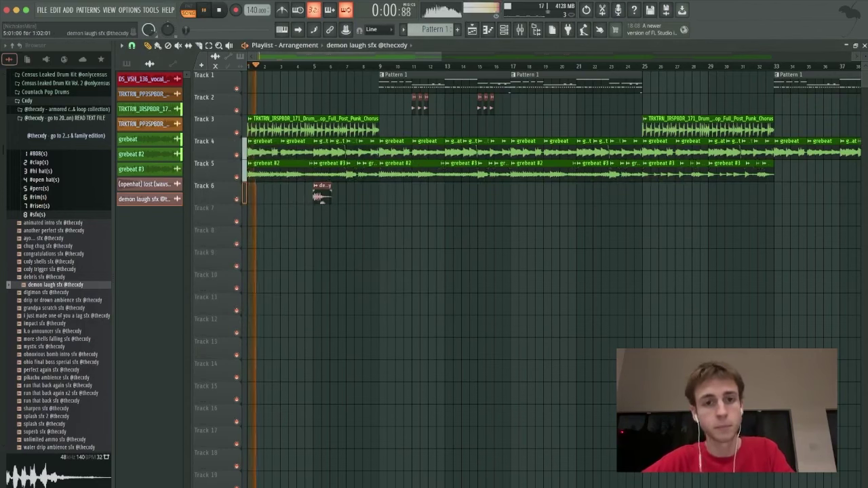
drag(321, 193, 388, 193)
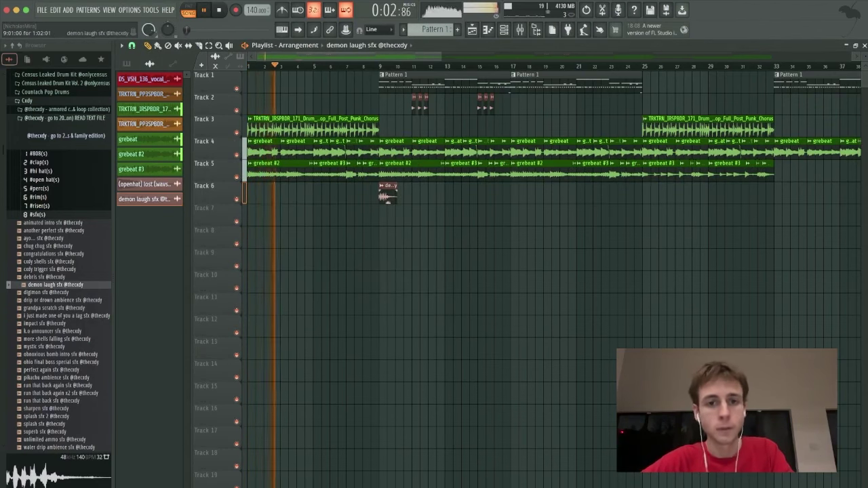
Listen to the demon laugh clip at bar 9 in playback and inspect its audio clip settings.
double_click(385, 196)
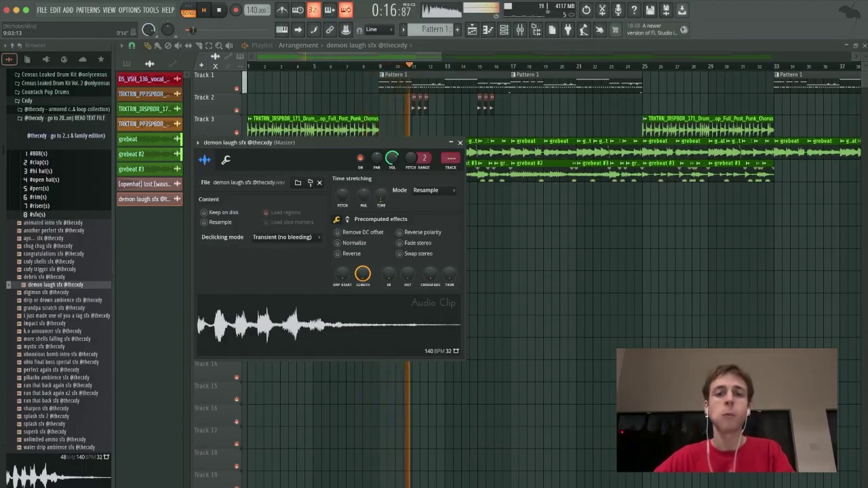
key(Escape)
double_click(382, 196)
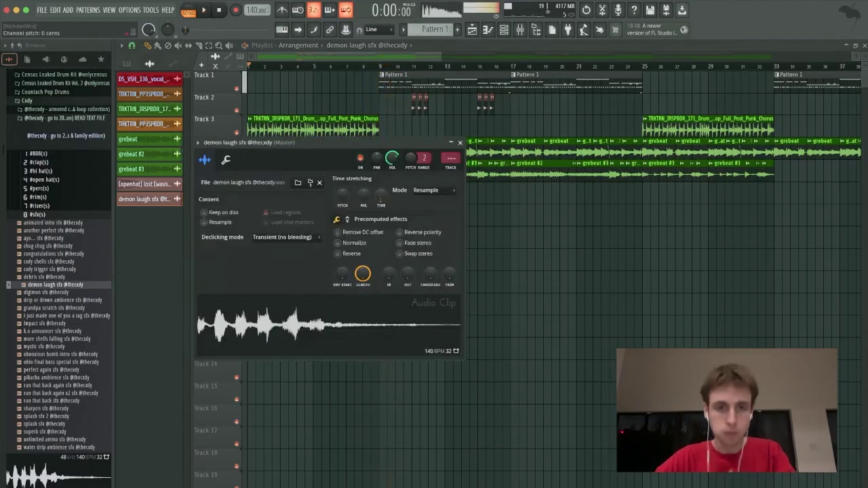
key(space)
click(460, 143)
Try a second demon laugh clip at bar 1 of track 6 and play the arrangement from the start.
click(251, 195)
key(space)
key(space)
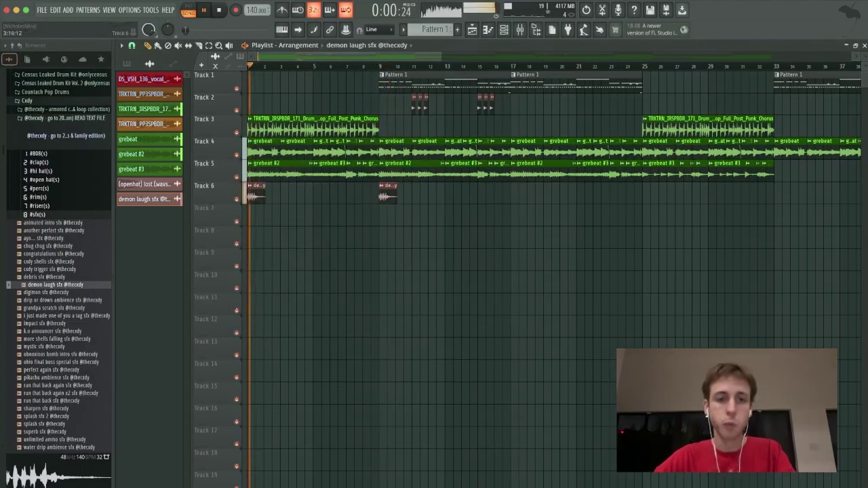
Preview nearby effects, try chug chug sfx on track 6 at bar 5 and just before bar 9, and remove both clips.
click(53, 253)
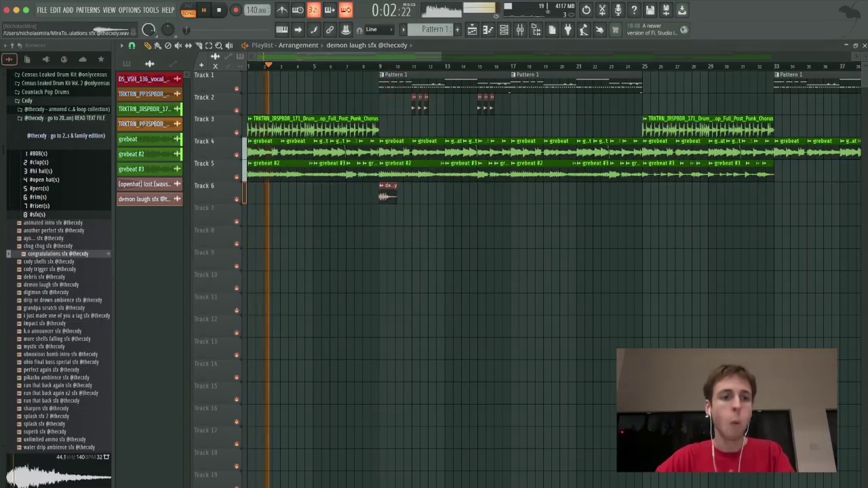
click(50, 246)
click(48, 239)
drag(51, 246, 316, 195)
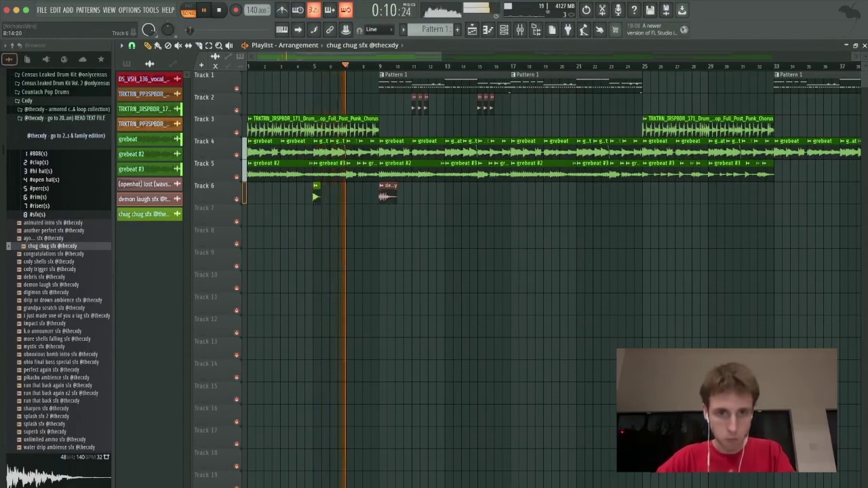
click(374, 195)
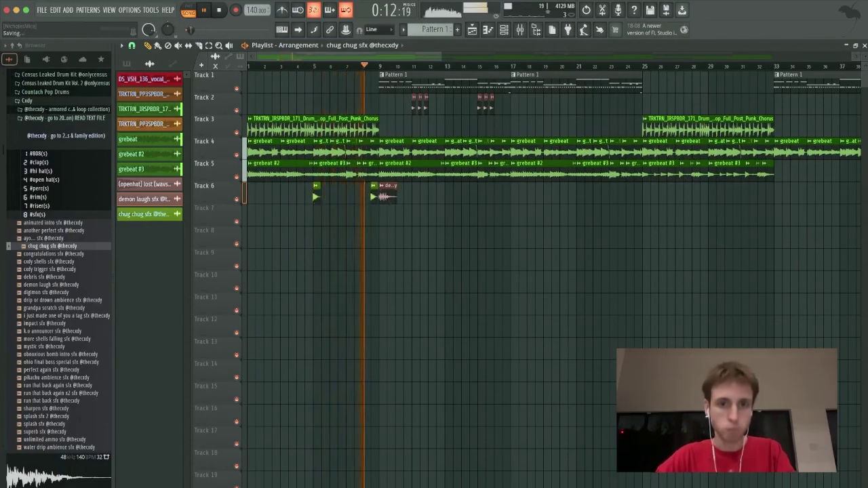
right_click(316, 195)
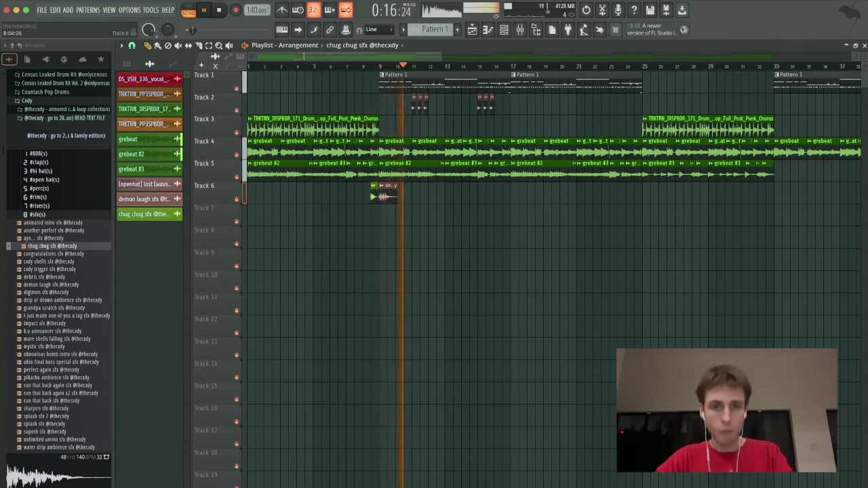
right_click(374, 195)
Place a demon laugh sfx clip at bar 25 of track 6 and remove the one at bar 9.
mouse_move(388, 194)
mouse_down()
mouse_move(479, 194)
mouse_move(388, 194)
mouse_up()
scroll(387, 173, down, 3)
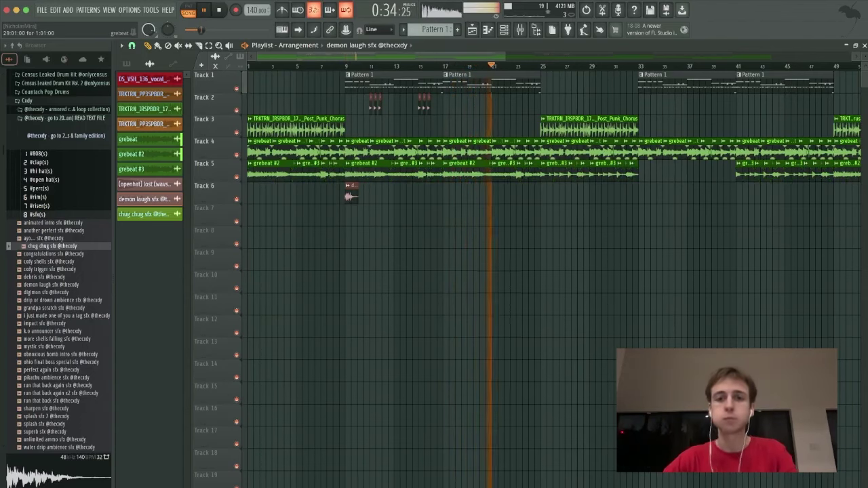
click(495, 82)
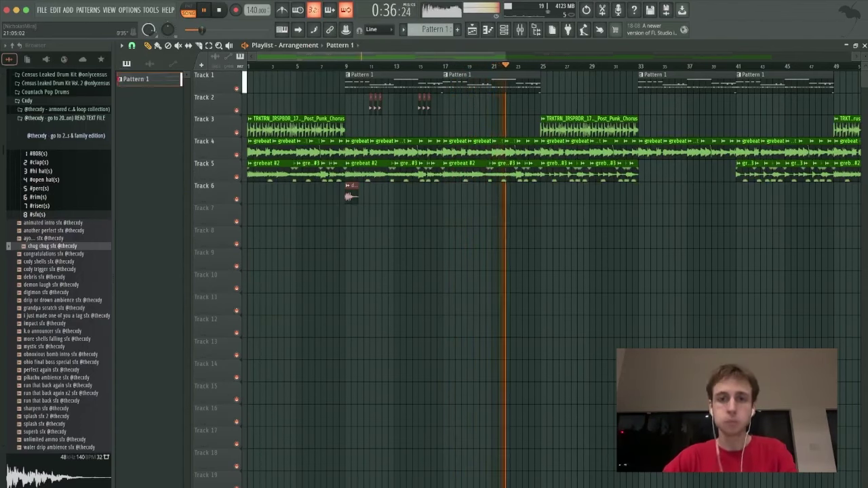
scroll(496, 76, down, 3)
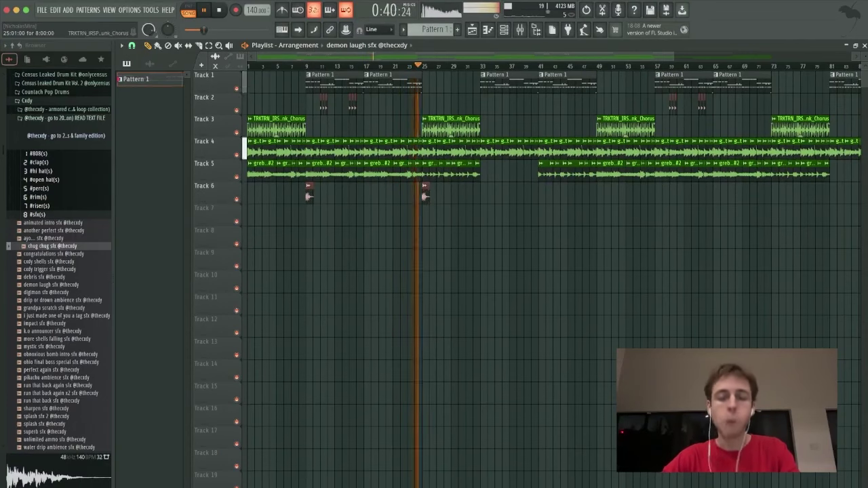
scroll(424, 127, up, 3)
scroll(424, 127, left, 1)
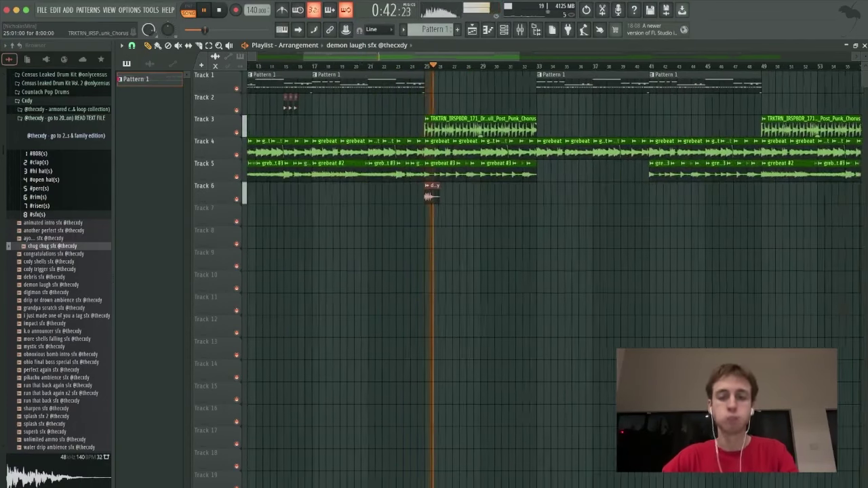
scroll(424, 127, down, 3)
scroll(424, 127, down, 2)
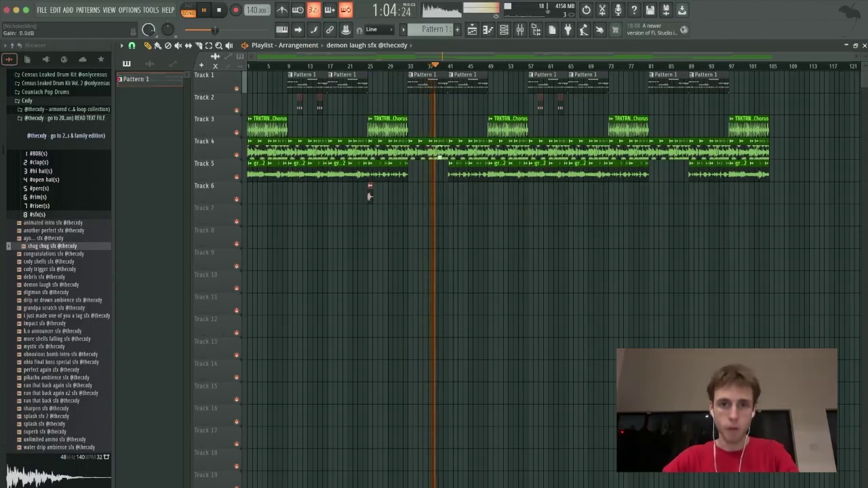
Review every channel in the channel rack while the arrangement plays, switching its filter from Audio to All, and close the rack.
click(504, 29)
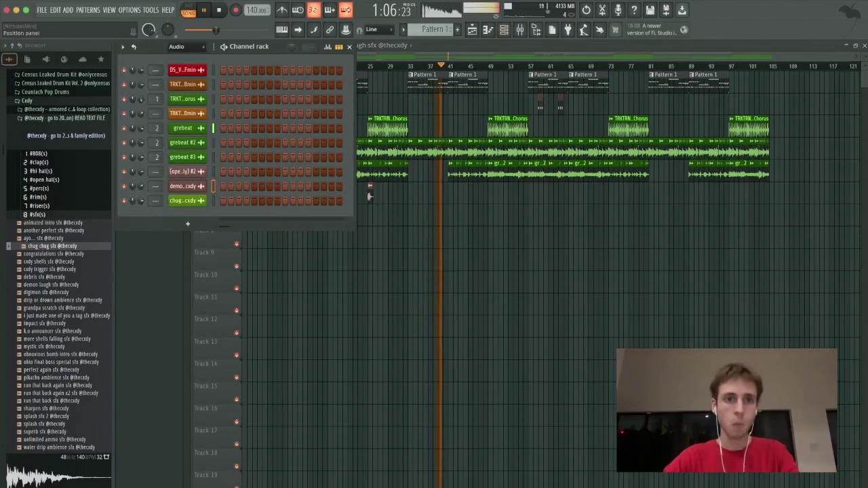
click(186, 47)
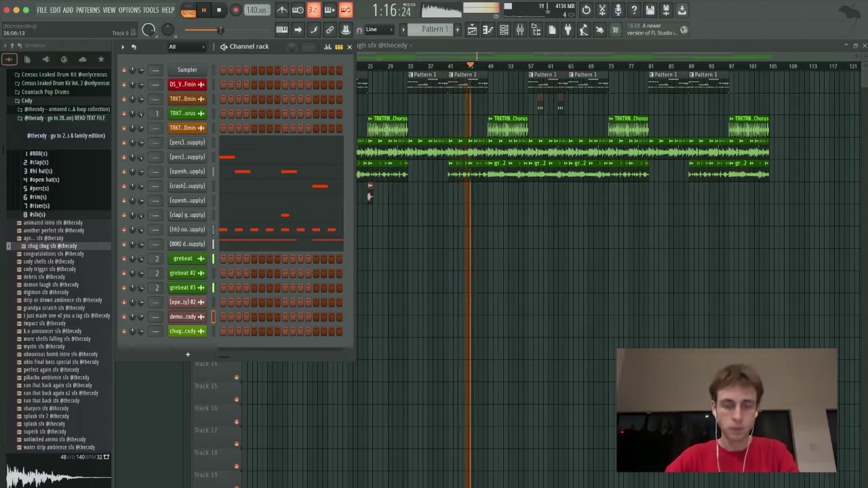
key(F6)
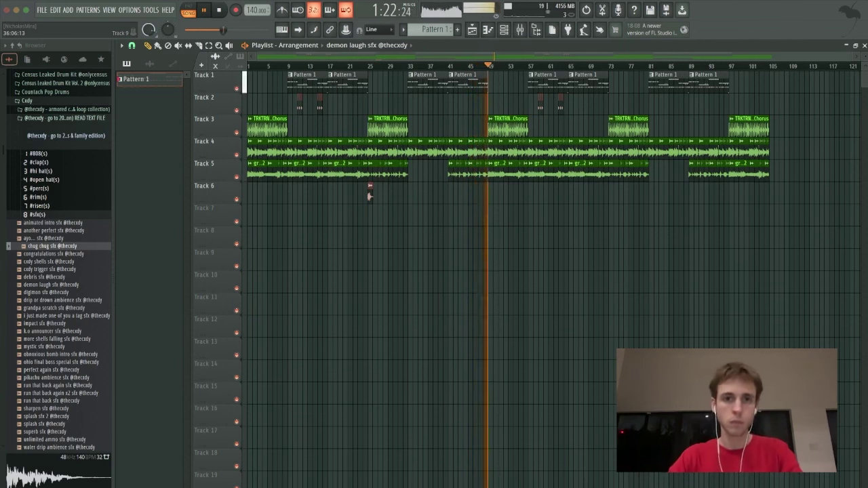
Save the project with playback stopped and restart the arrangement from the beginning.
key(space)
key(ctrl+s)
key(space)
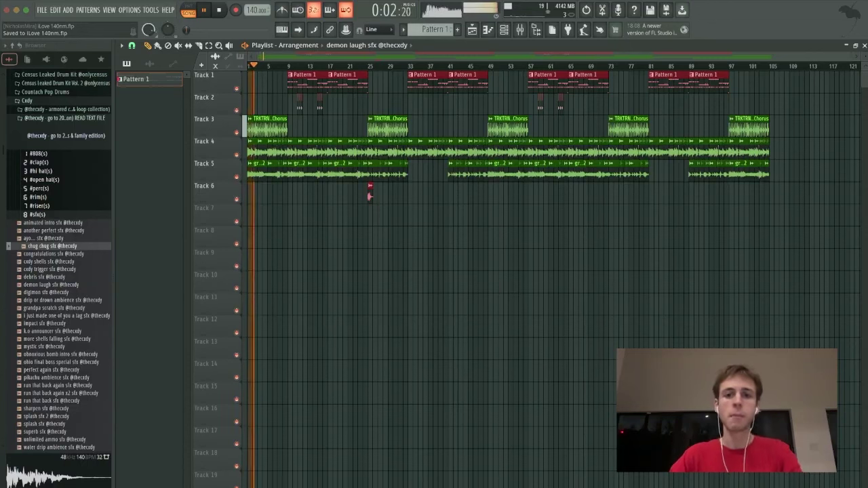
Dismiss the open grebeat effect windows and listen to the arrangement from the start past bar 49.
key(space)
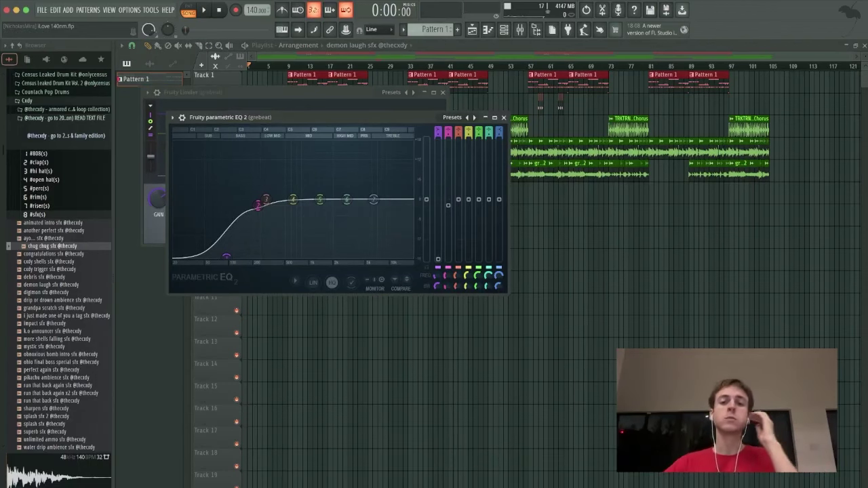
click(520, 348)
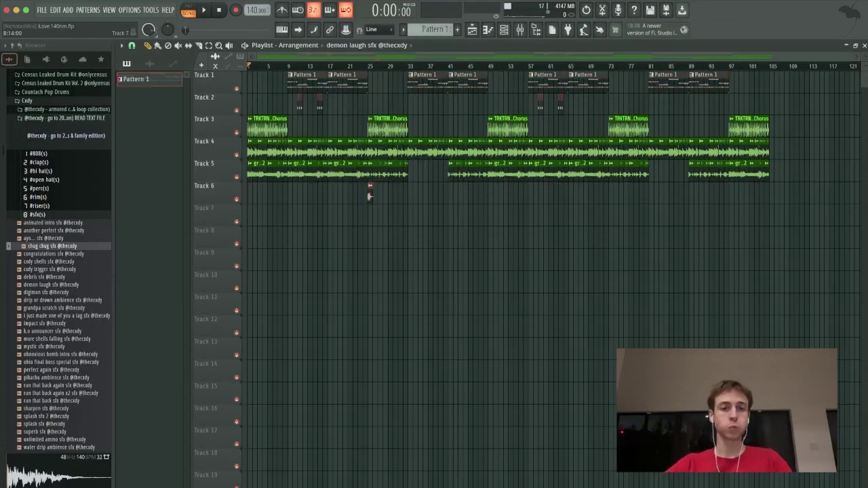
key(space)
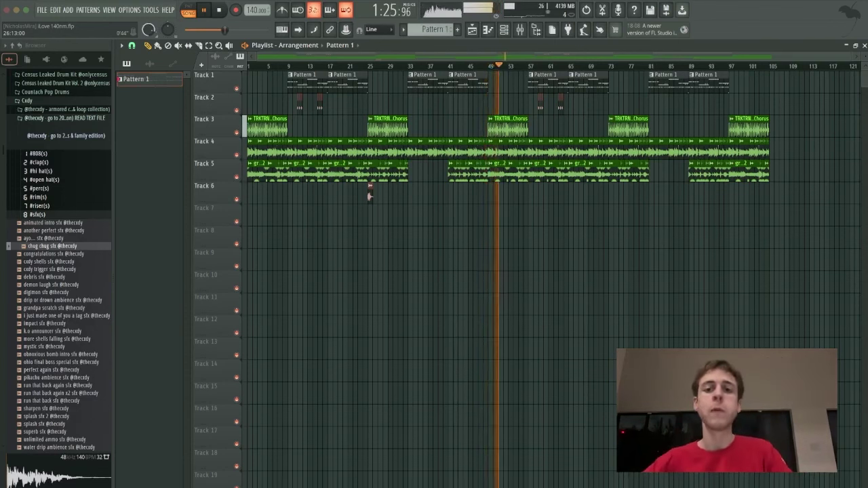
key(space)
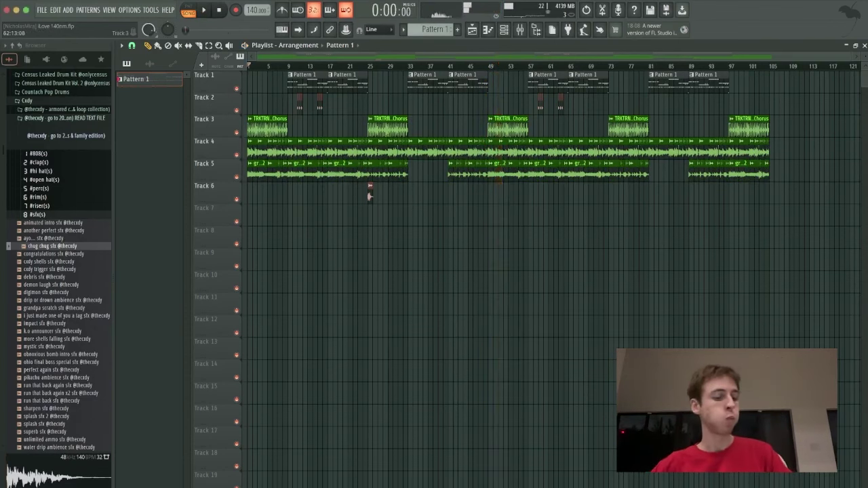